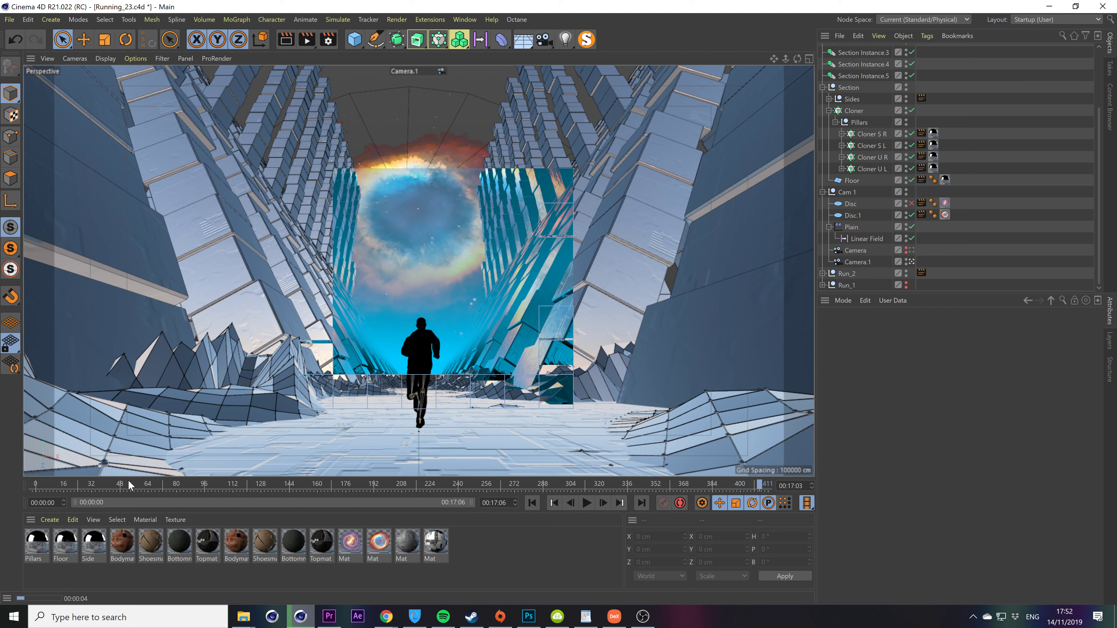
Preview the animation around frames 52 and 38 and examine the Physical Sky's fog settings.
click(130, 483)
key(comma)
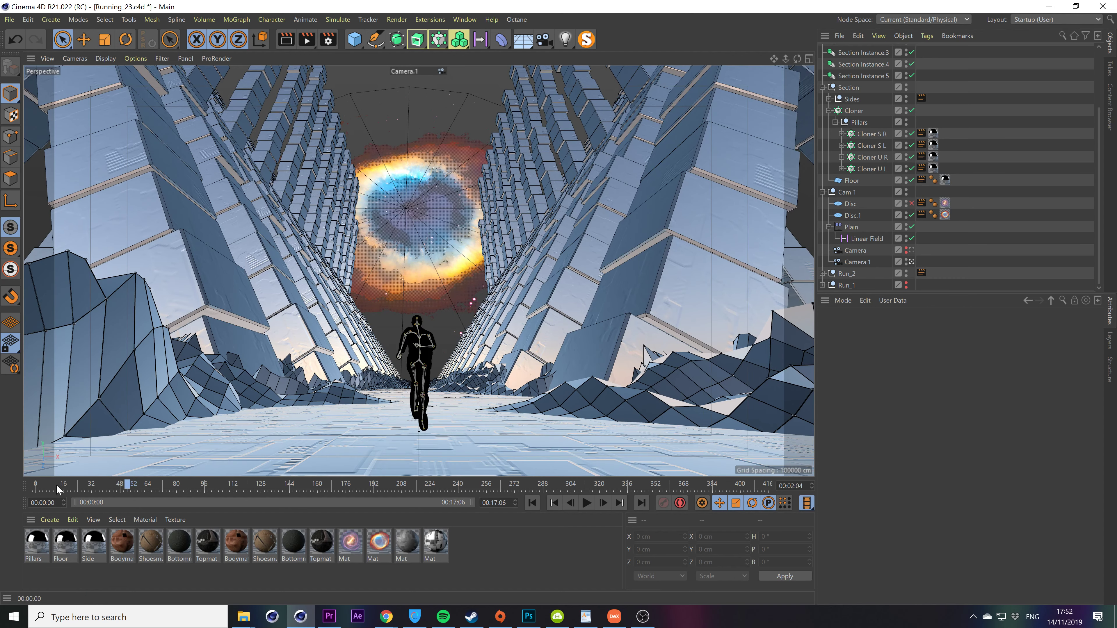
click(102, 486)
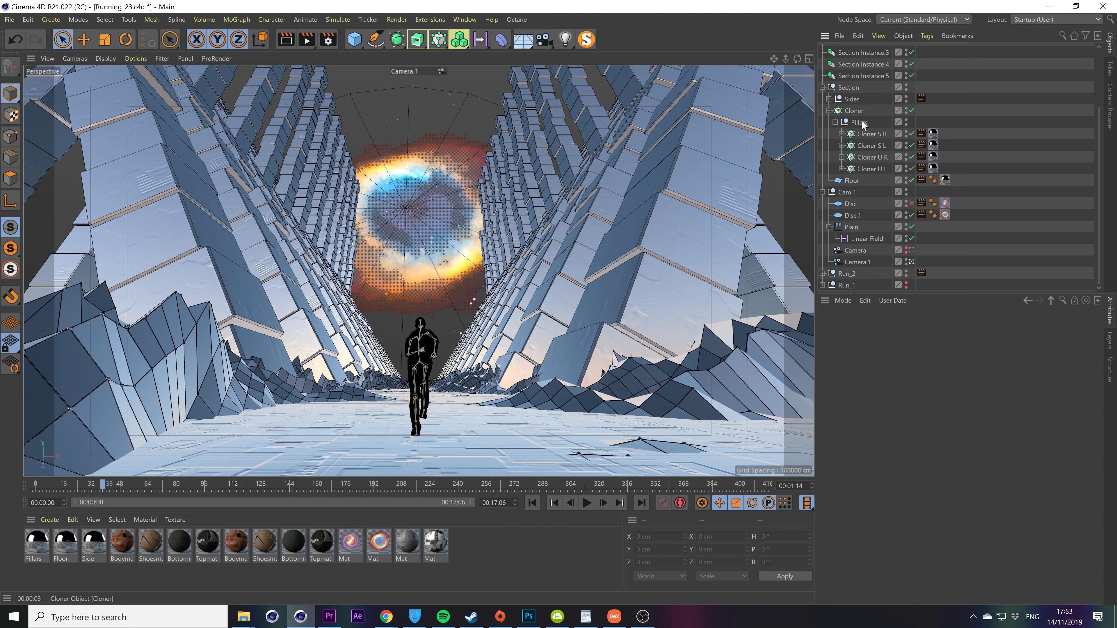
scroll(902, 88, up, 3)
click(855, 62)
click(905, 342)
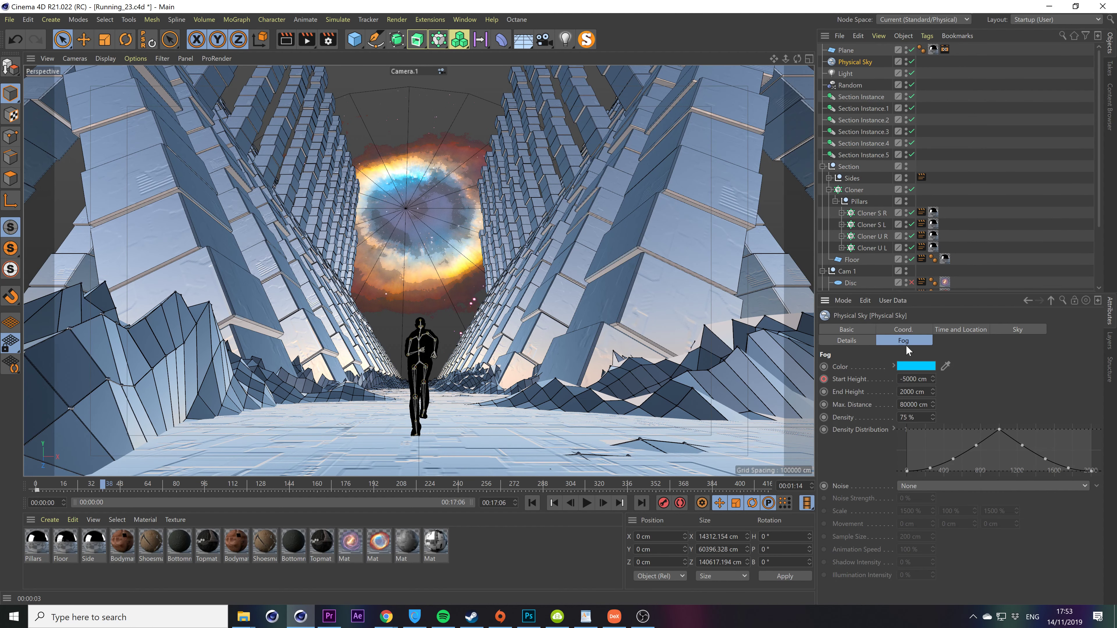
Return the animation to its start, advance to frame 15 and render the Camera.1 view.
click(532, 503)
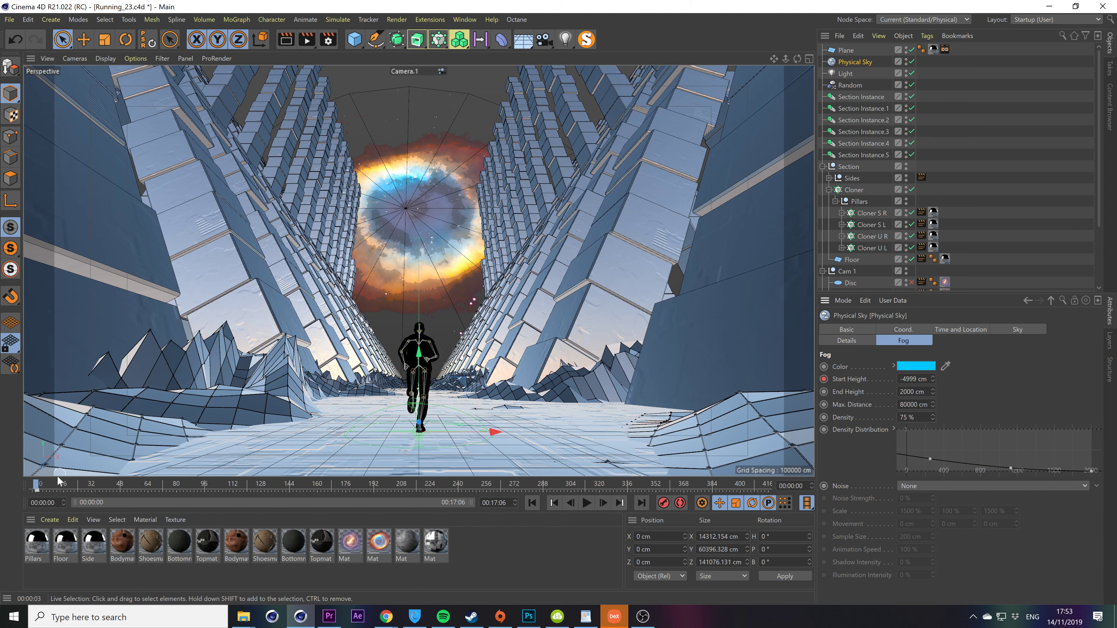
drag(35, 484, 62, 485)
click(285, 46)
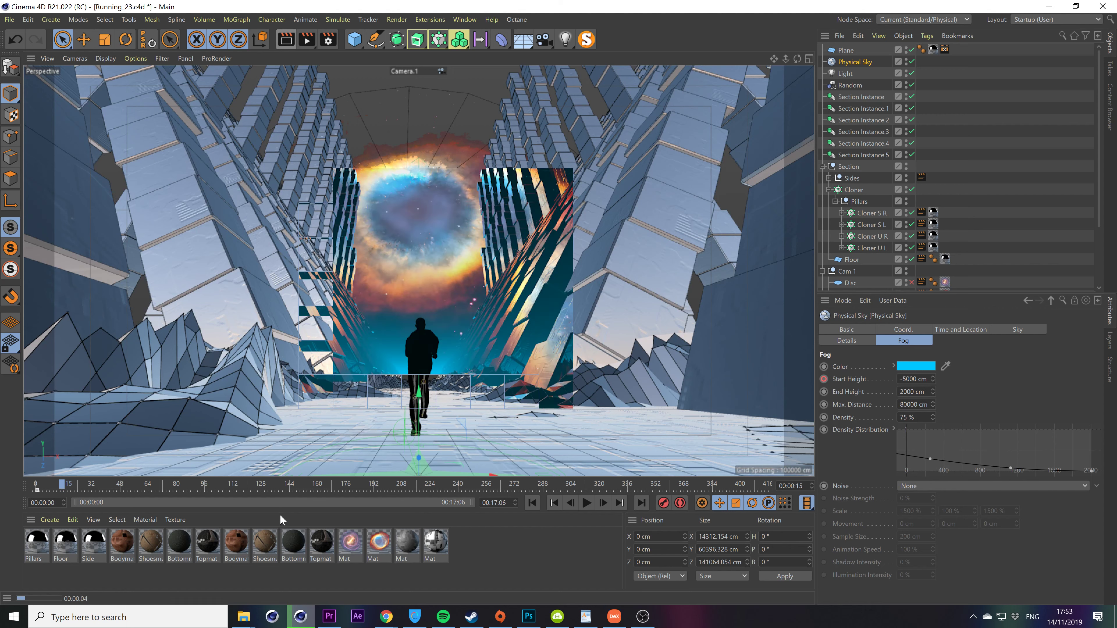
Switch to the Textures folder in File Explorer and view the galaxy images full size, starting with 3Qjrcp3.jpg.
mouse_move(264, 614)
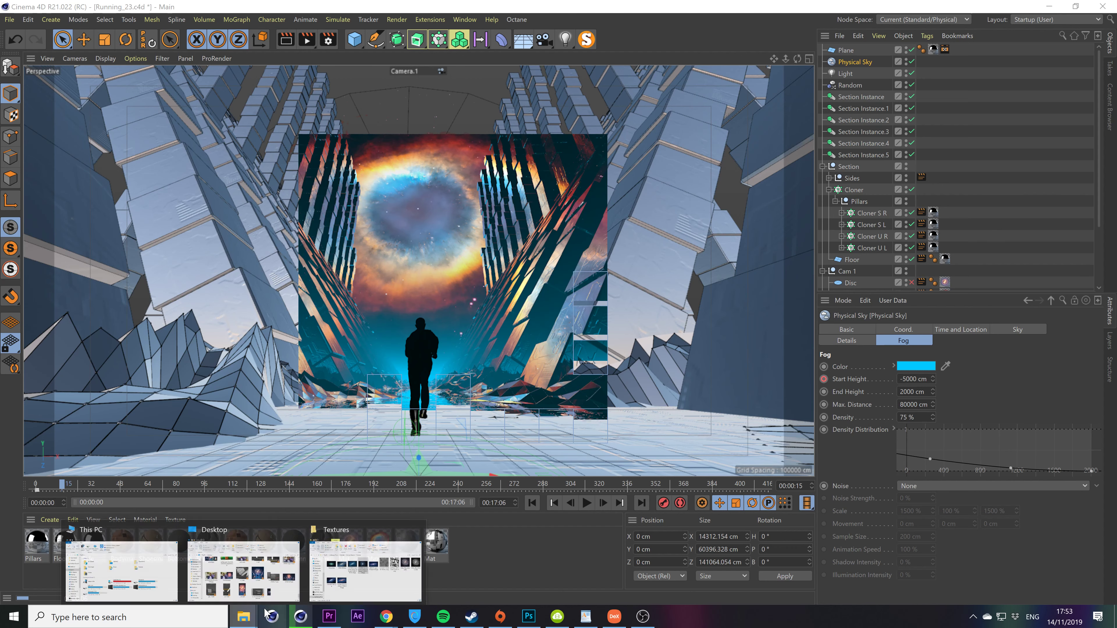
click(365, 568)
click(344, 210)
double_click(345, 210)
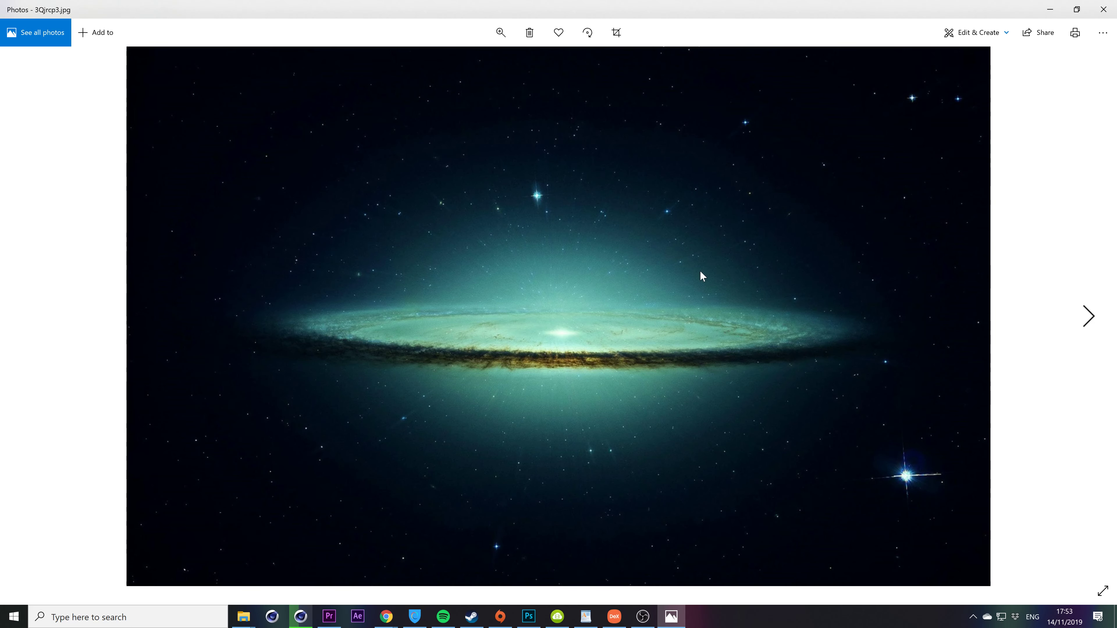
key(Right)
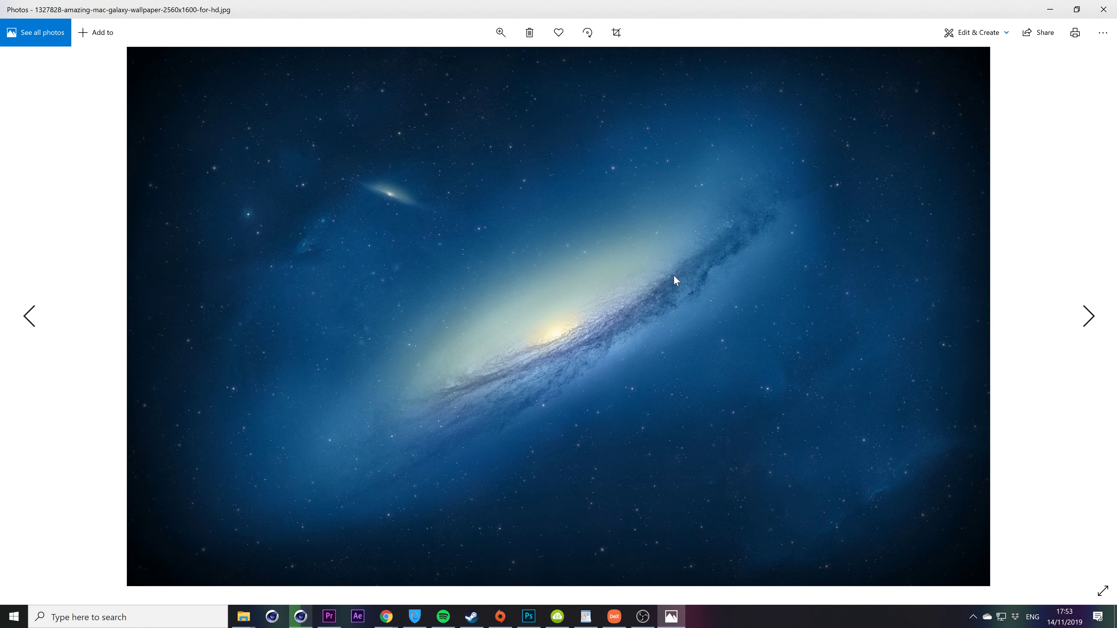
key(Right)
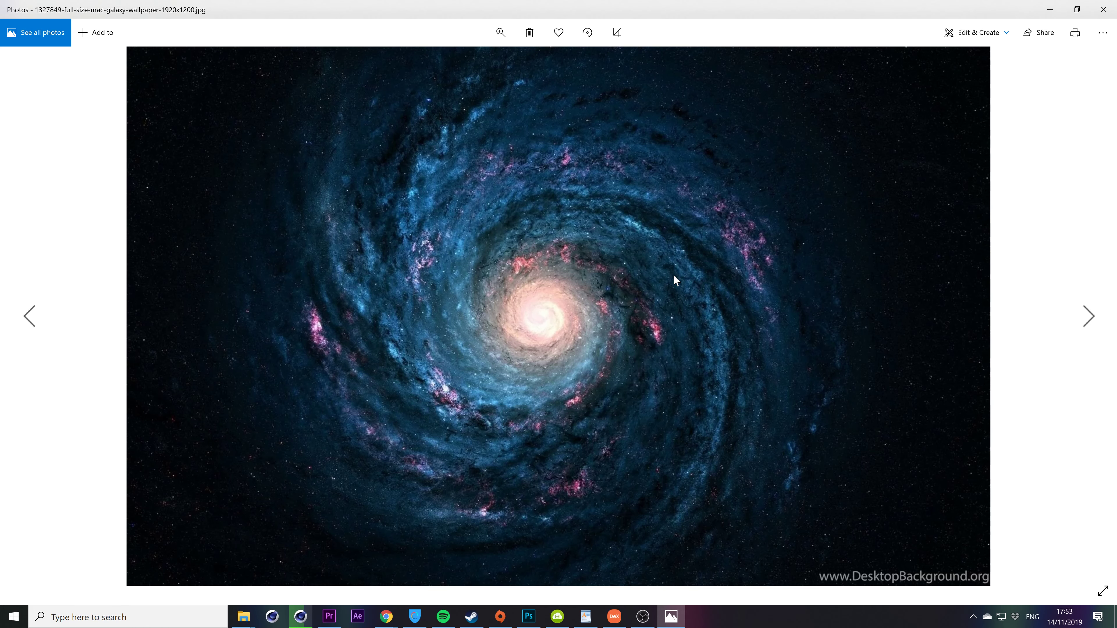
key(Right)
key(Left)
click(1105, 7)
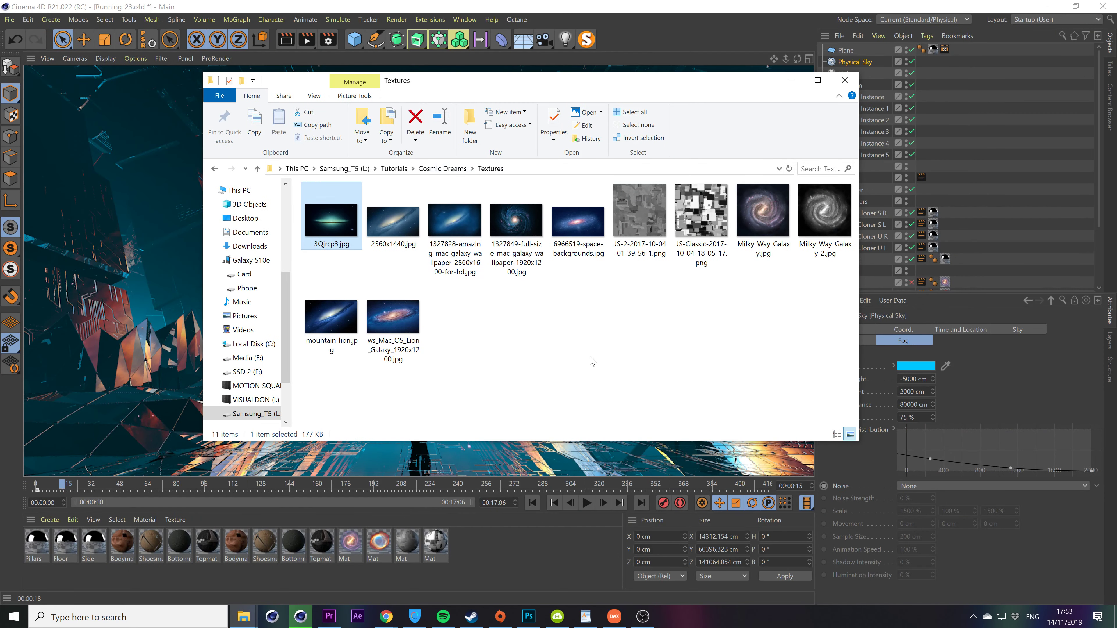
Create a new material from the image 1327849-full-size-mac-galaxy-wallpaper-1920x1200.jpg.
drag(625, 64, 644, 281)
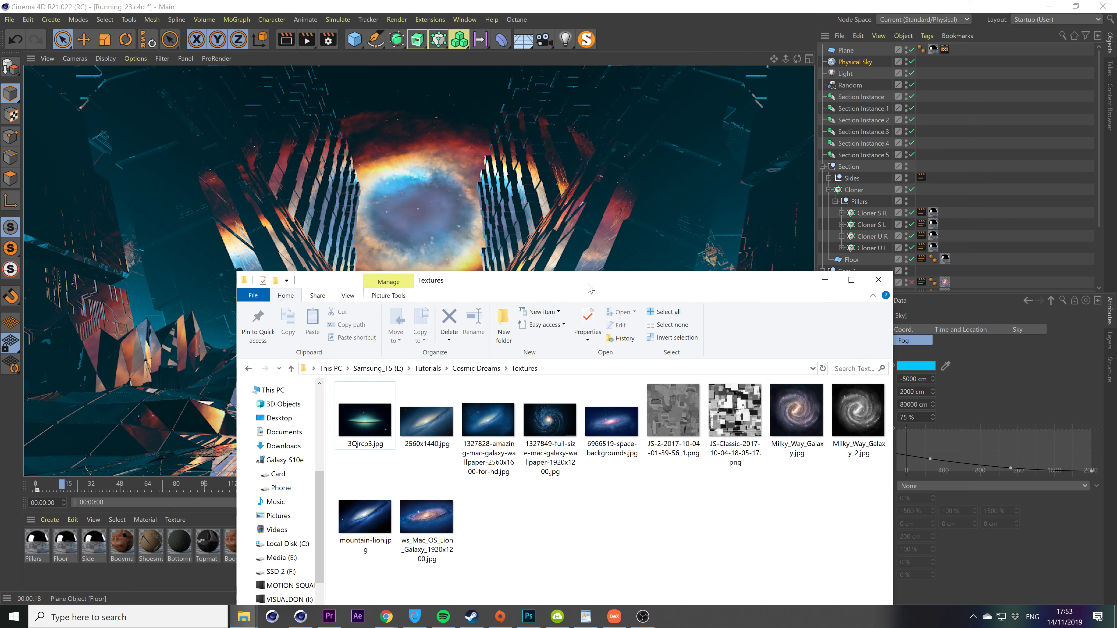
drag(590, 288, 557, 189)
click(517, 325)
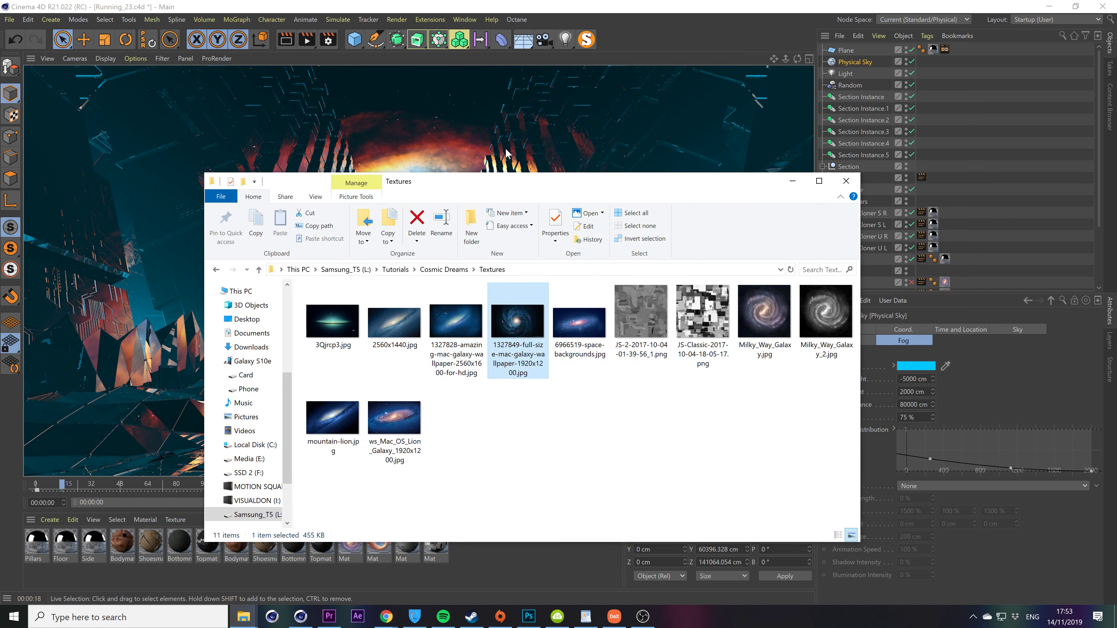
drag(503, 321, 472, 557)
click(655, 358)
Copy the galaxy texture from the new material's Color channel into an enabled Luminance channel, and disable Reflectance and Color.
double_click(466, 544)
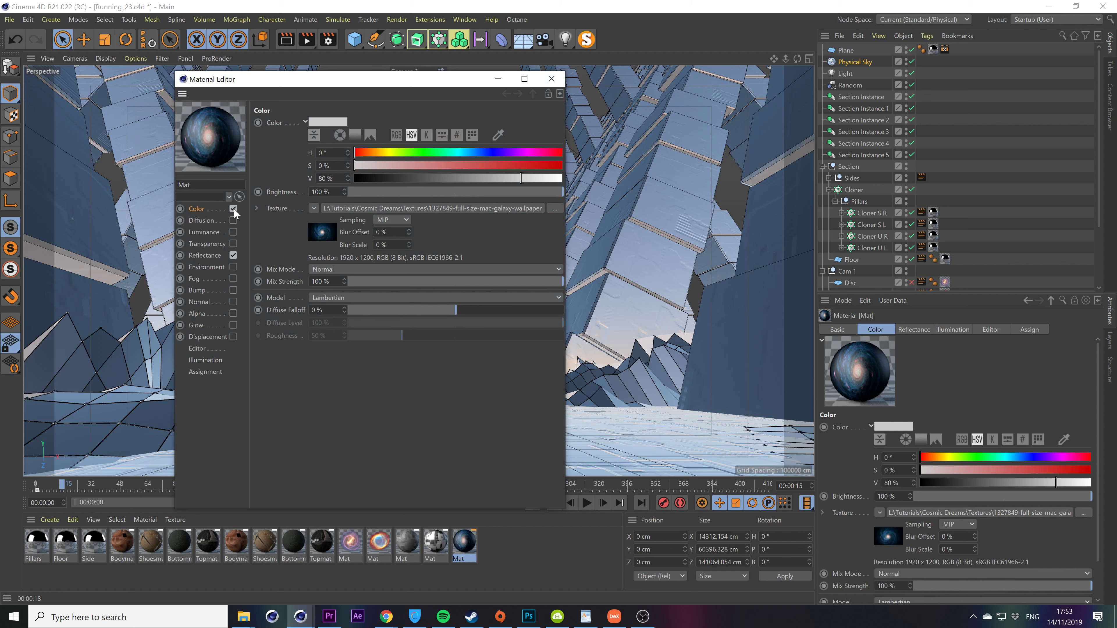
drag(329, 233, 220, 209)
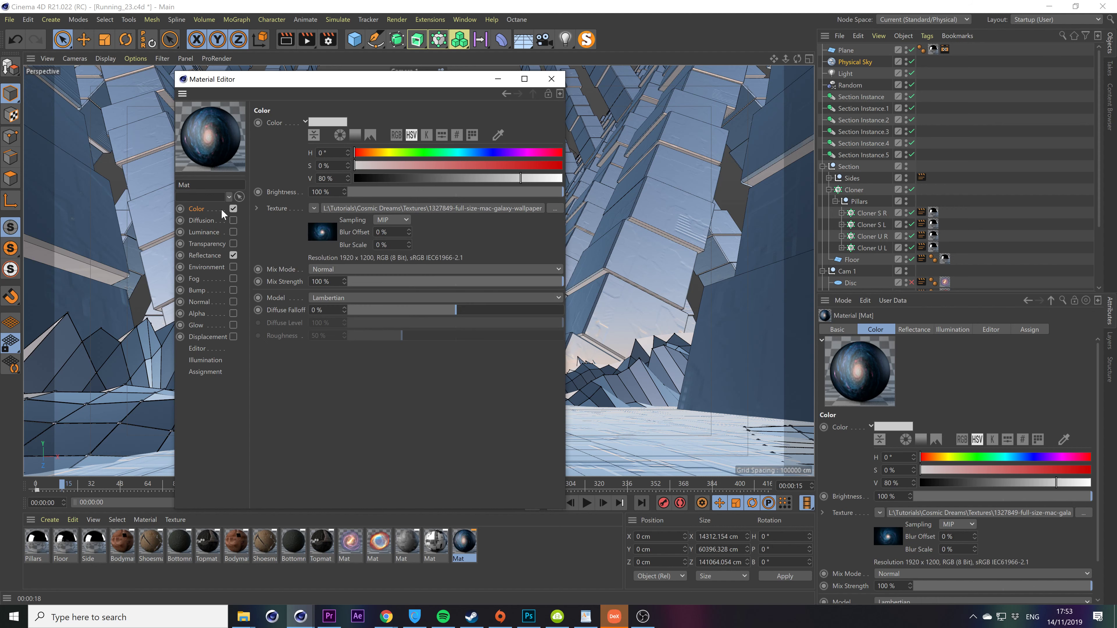
drag(210, 236, 342, 210)
click(233, 231)
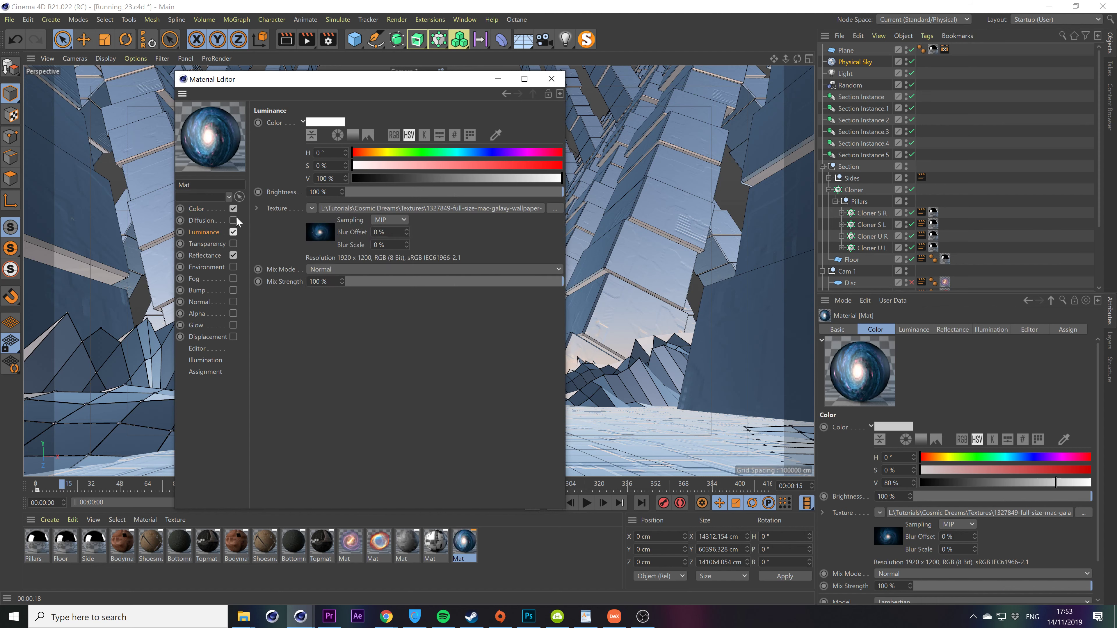
click(233, 255)
click(233, 209)
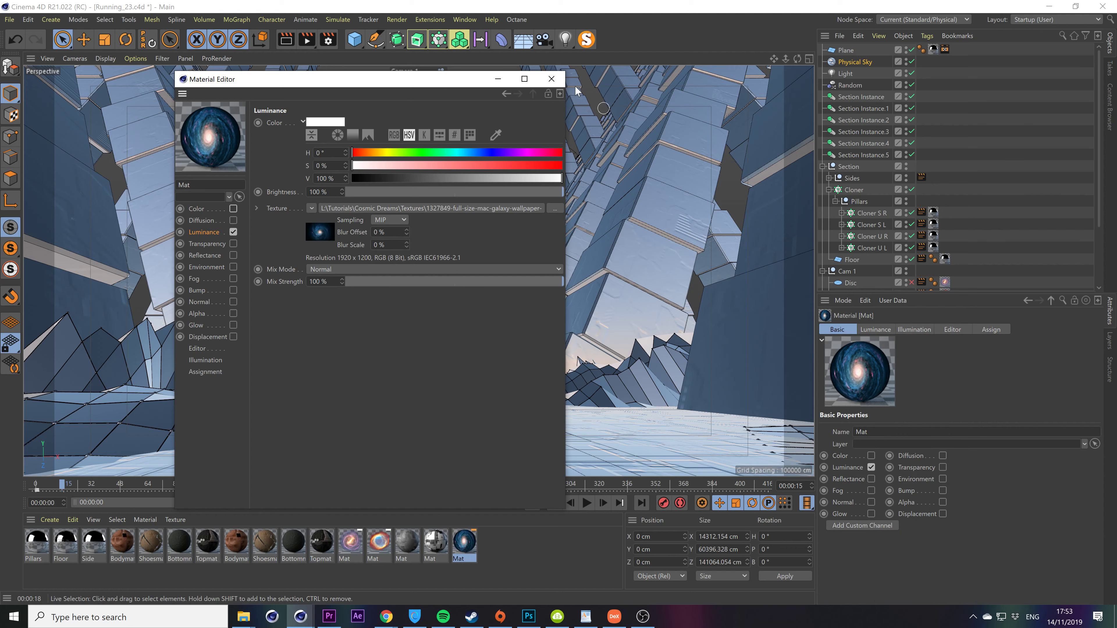
click(551, 79)
Leave the Camera.1 view and add a plane object with its orientation set to +Z.
scroll(874, 209, down, 2)
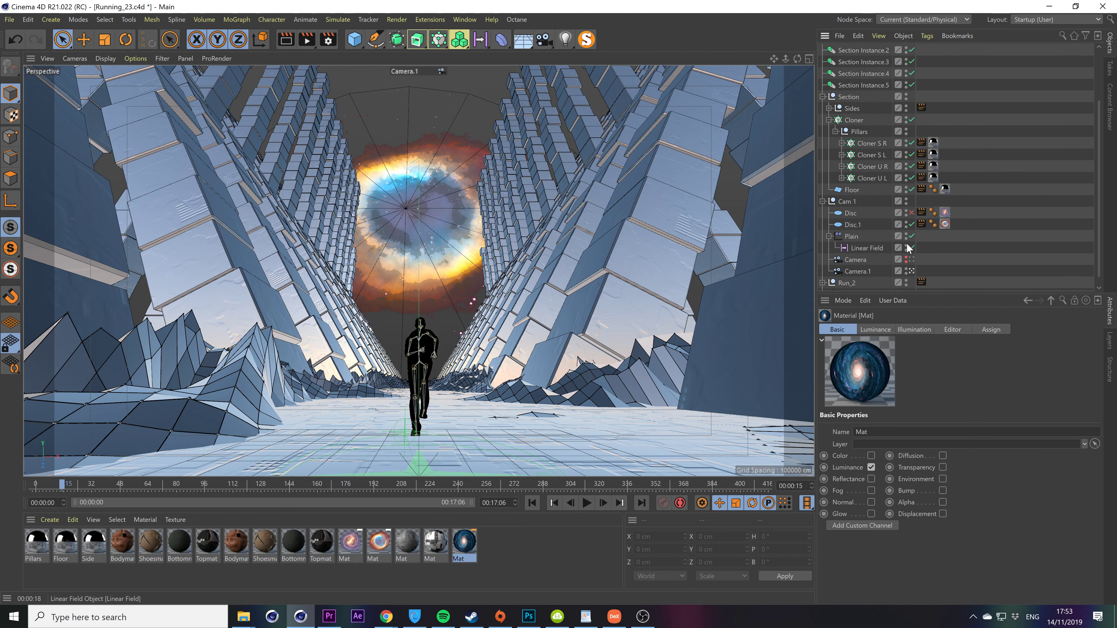
click(911, 270)
alt+drag(506, 176, 424, 294)
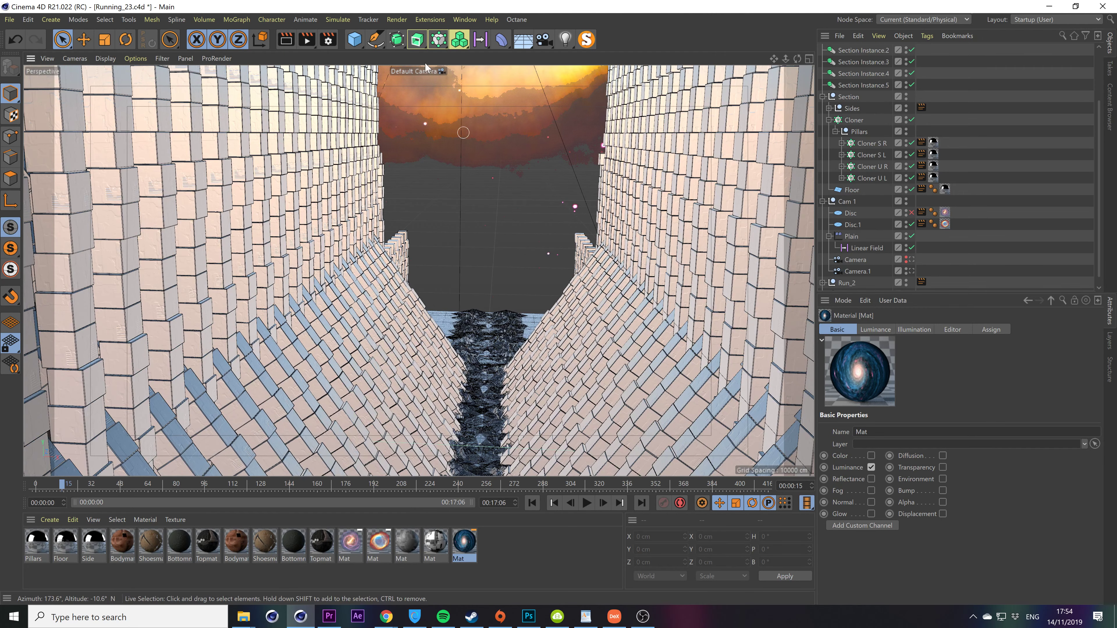
click(354, 40)
click(458, 71)
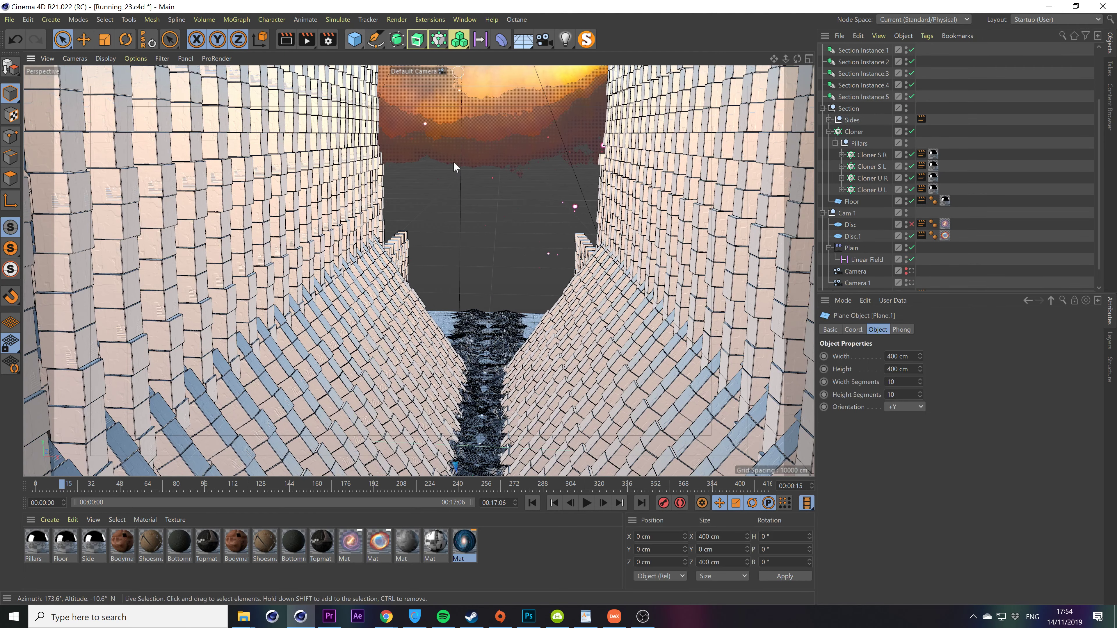
scroll(456, 228, up, 2)
scroll(456, 228, up, 5)
click(905, 407)
click(902, 471)
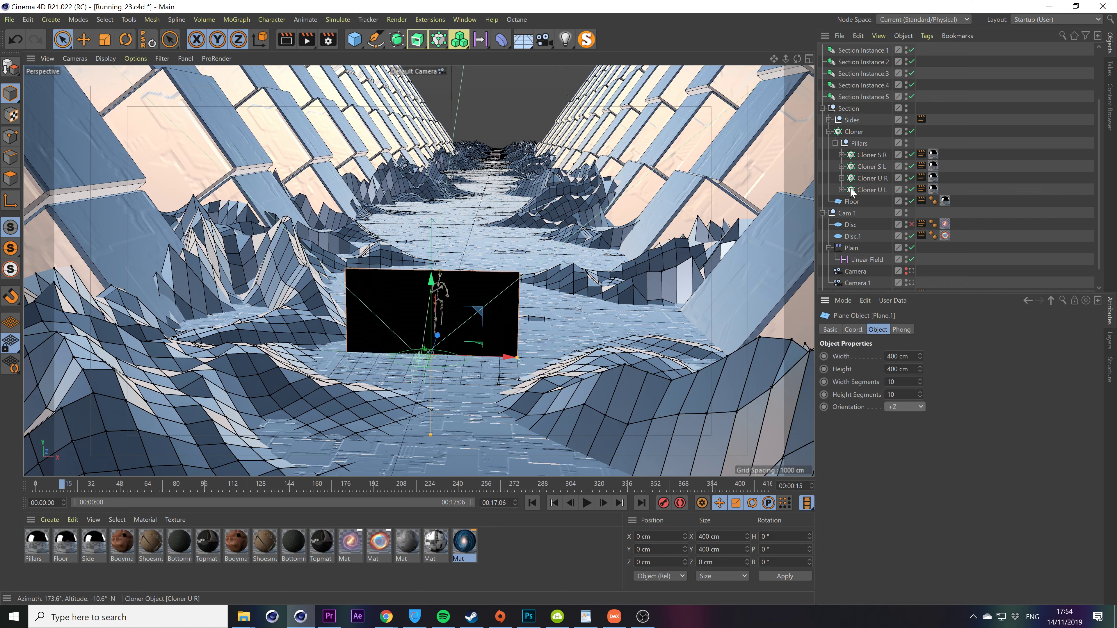
Examine the properties of the Disc.1 object and restore the selection of the new plane.
scroll(855, 220, down, 2)
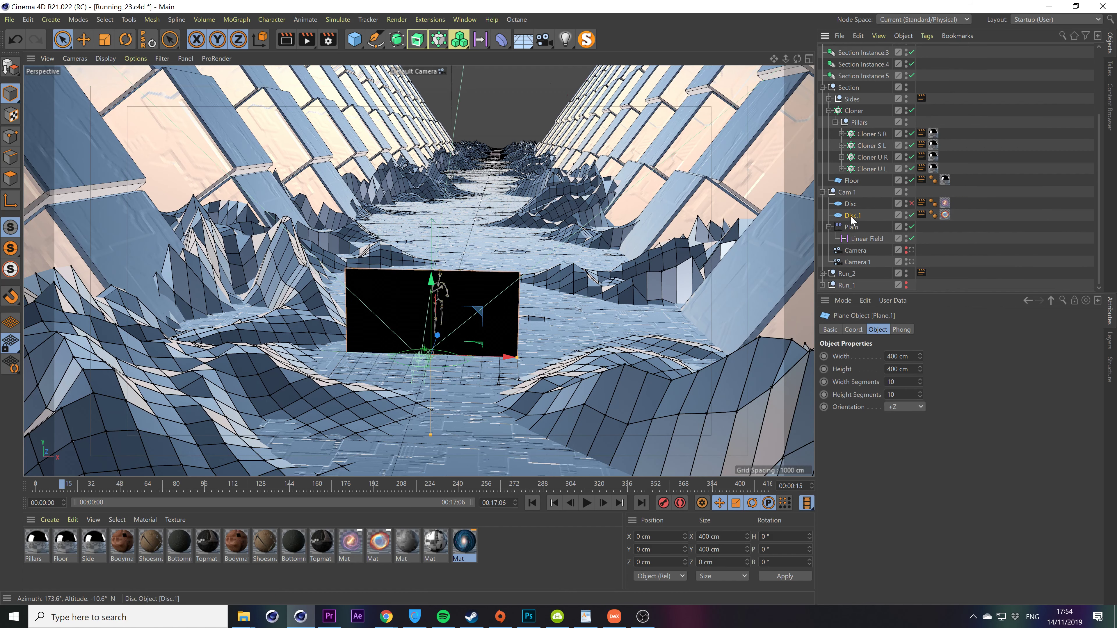
click(851, 216)
key(ctrl+z)
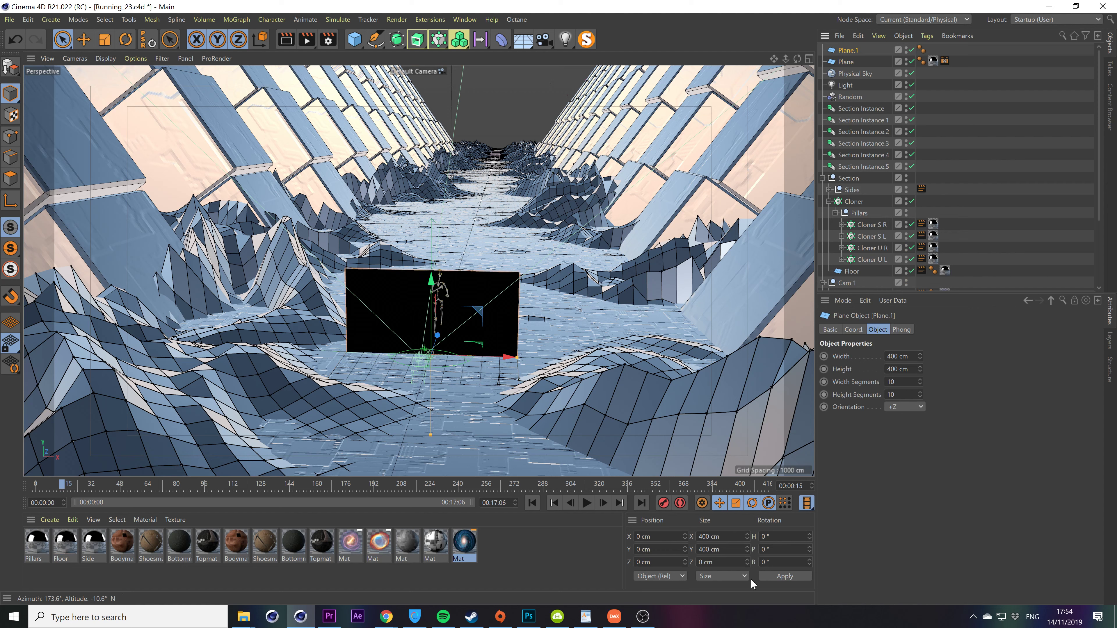
Check the galaxy texture's resolution and set the new plane's width to 1920 cm and height to 1200 cm.
click(709, 549)
double_click(457, 552)
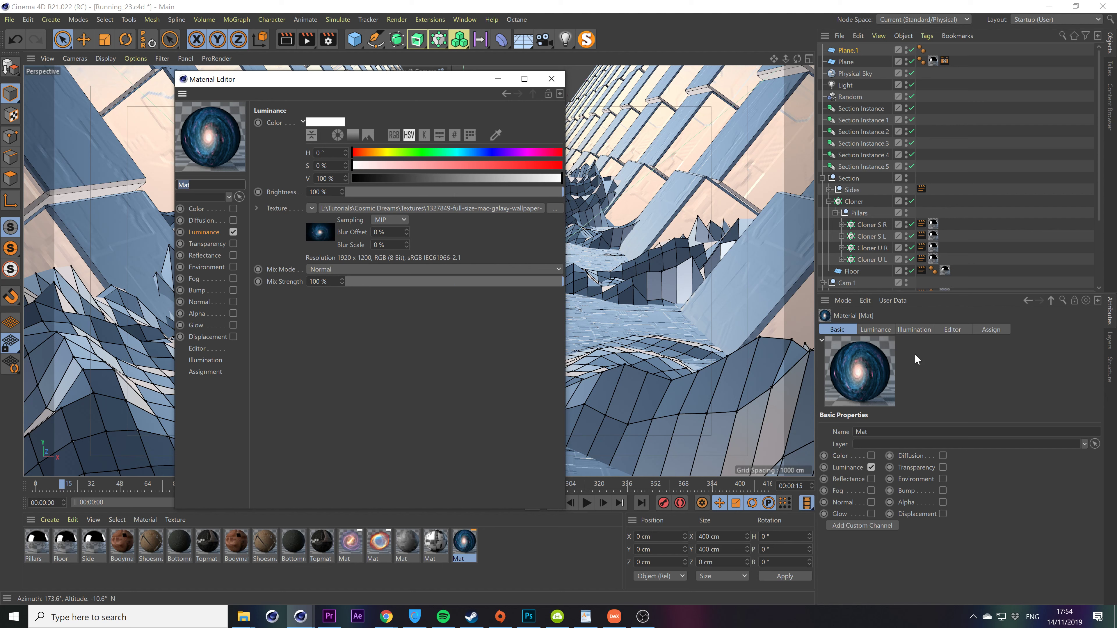
click(847, 50)
drag(909, 356, 789, 350)
text(1920)
key(Tab)
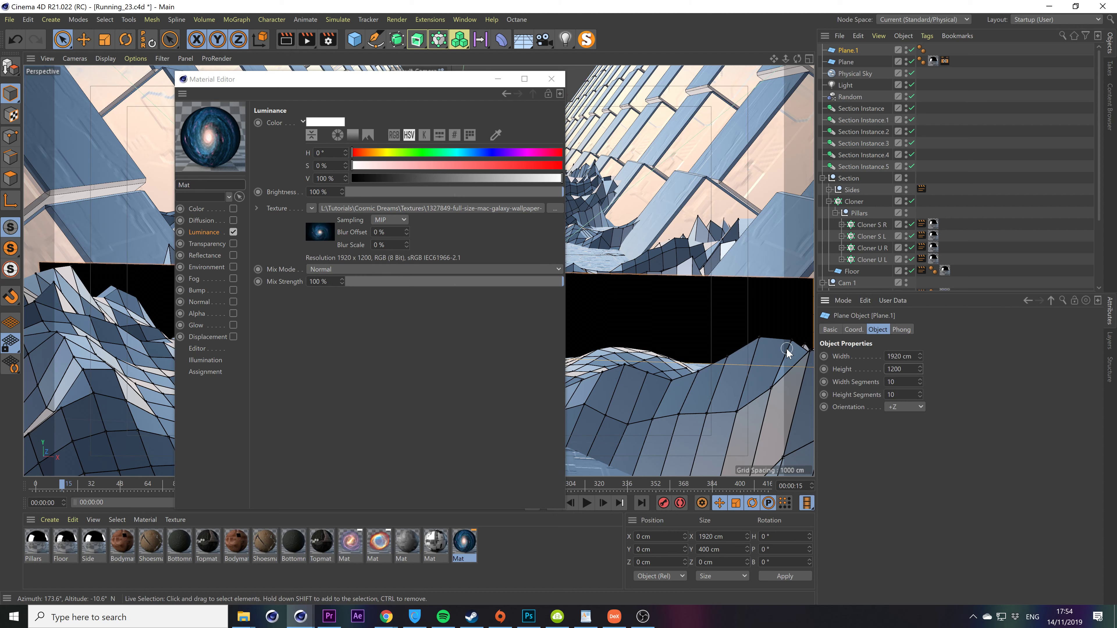
key(Return)
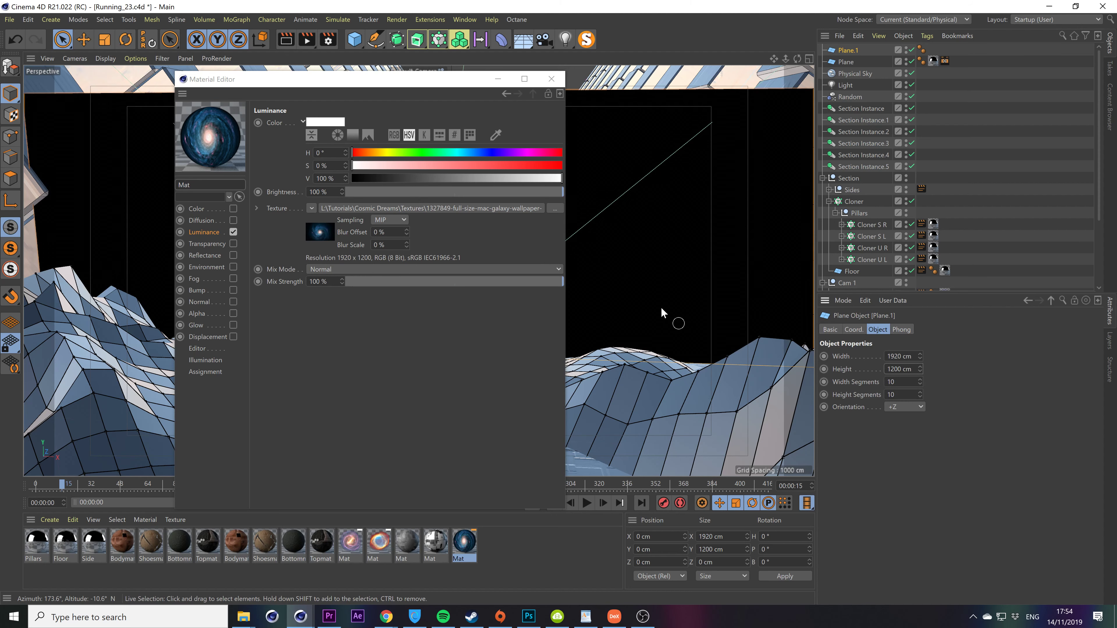
Close the material's settings and apply the galaxy material to the new plane, Plane.1.
click(551, 79)
drag(469, 548, 873, 64)
scroll(364, 231, down, 5)
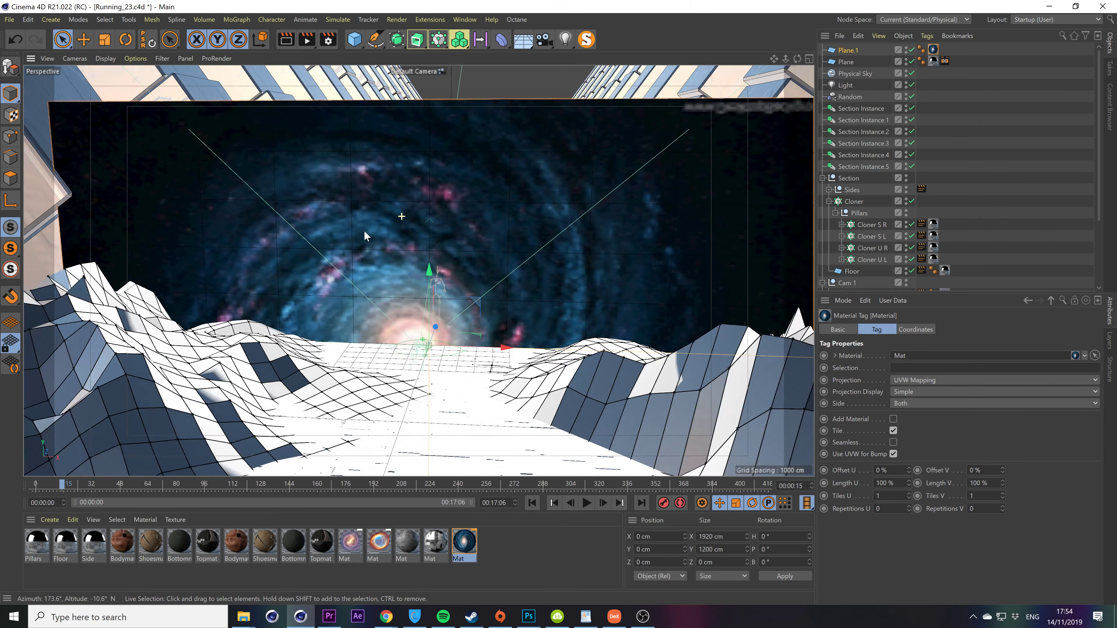
alt+drag(378, 252, 381, 230)
scroll(384, 292, up, 3)
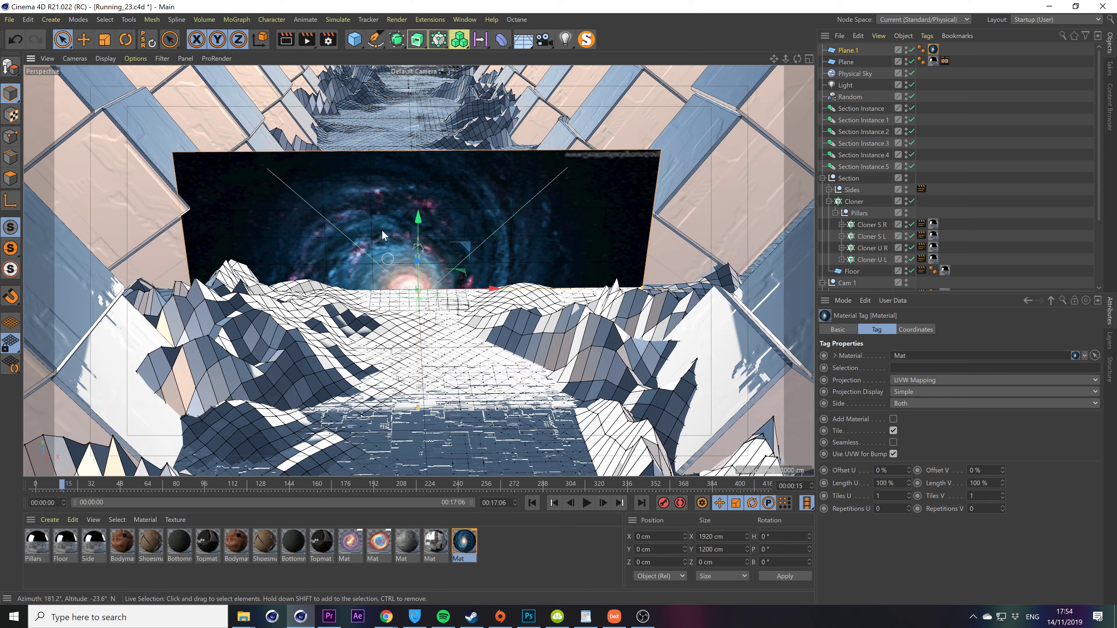
scroll(381, 229, up, 3)
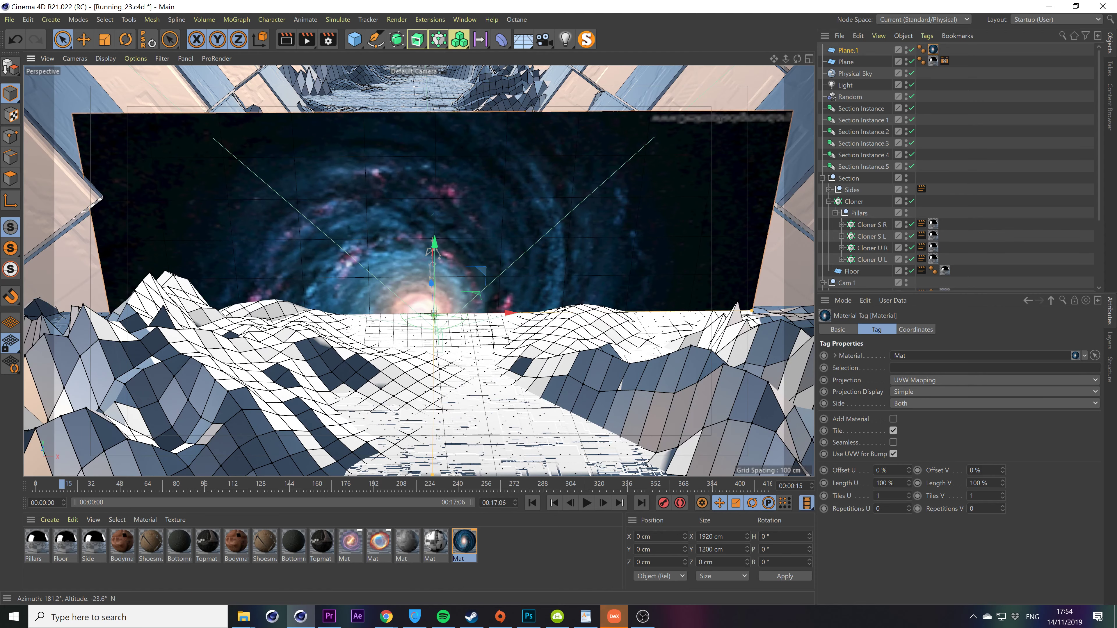
Scale the galaxy plane to 104000 cm in X and 65000 cm in Y, and set its Z position to 30000 cm.
drag(727, 550, 697, 550)
text(65000)
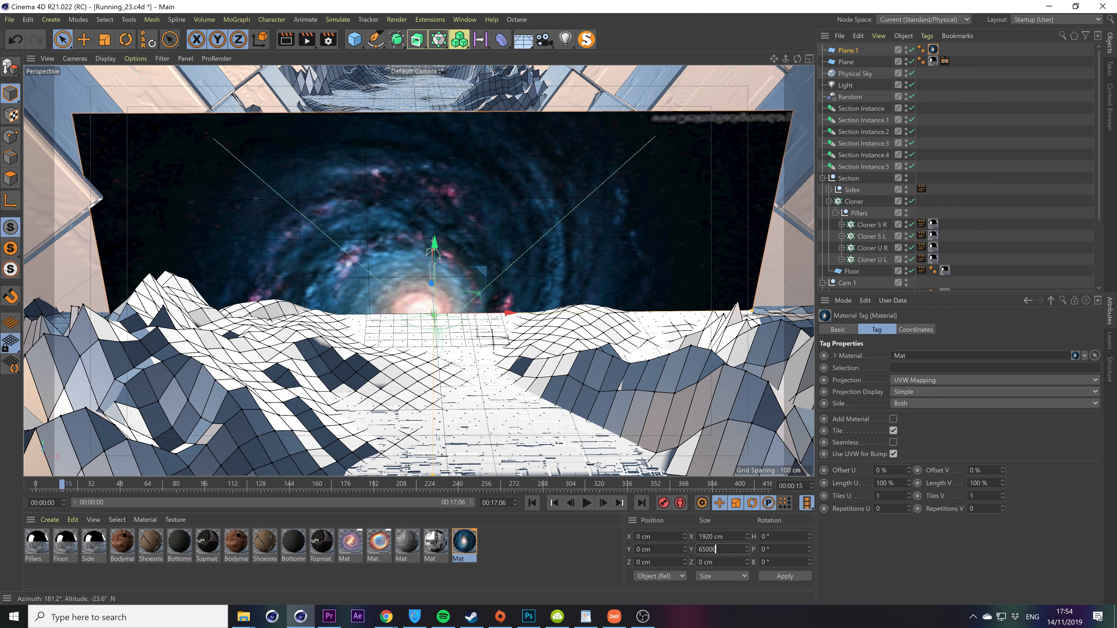
key(Return)
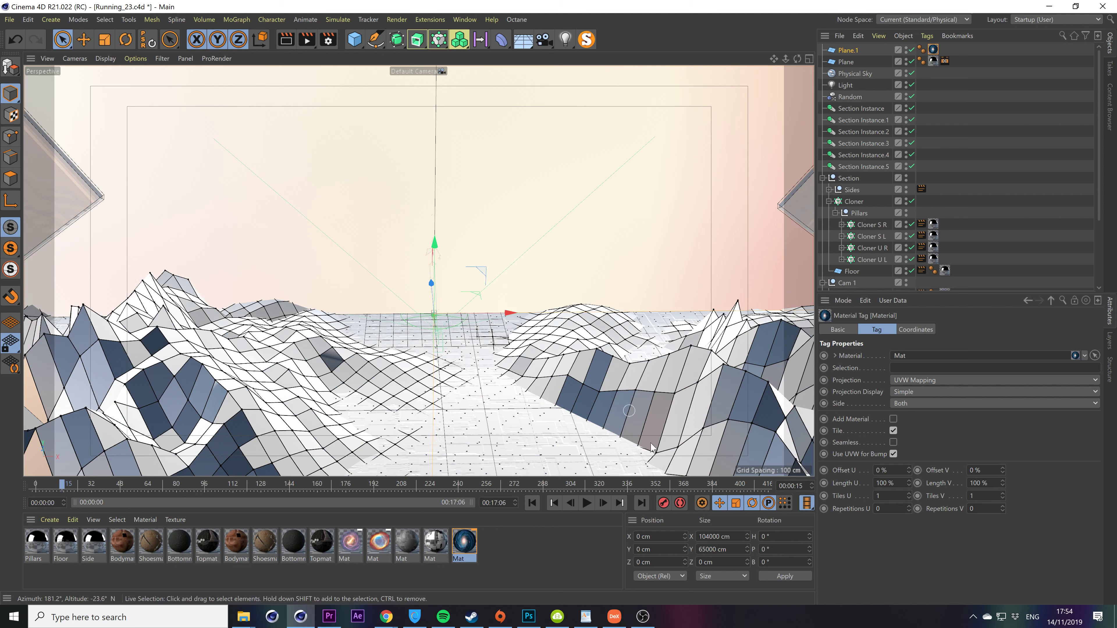
click(660, 562)
text(30000)
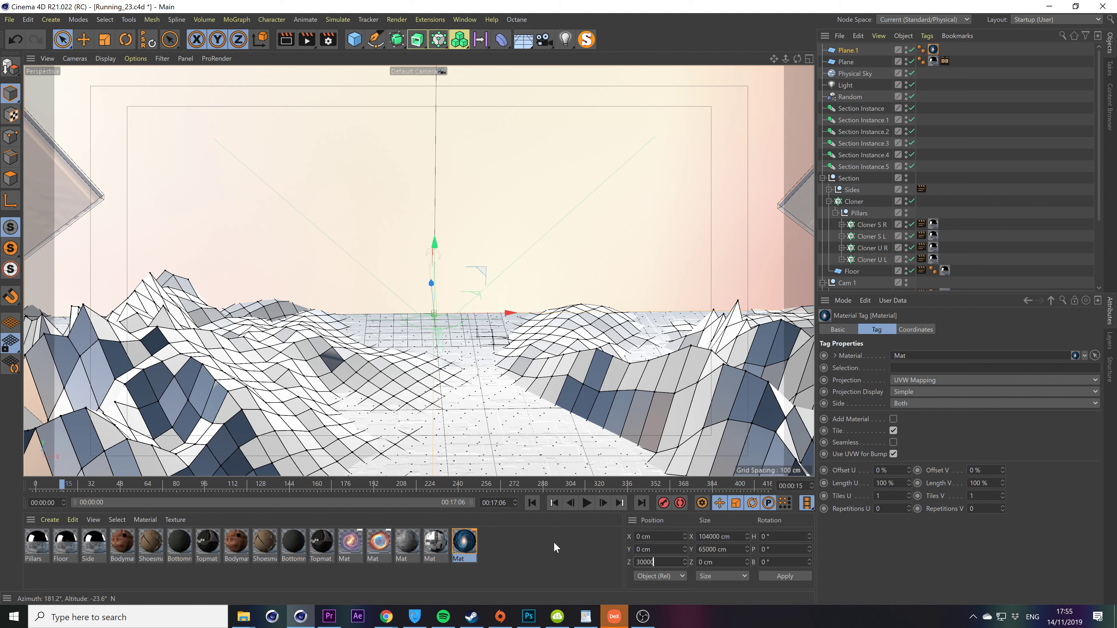
key(Return)
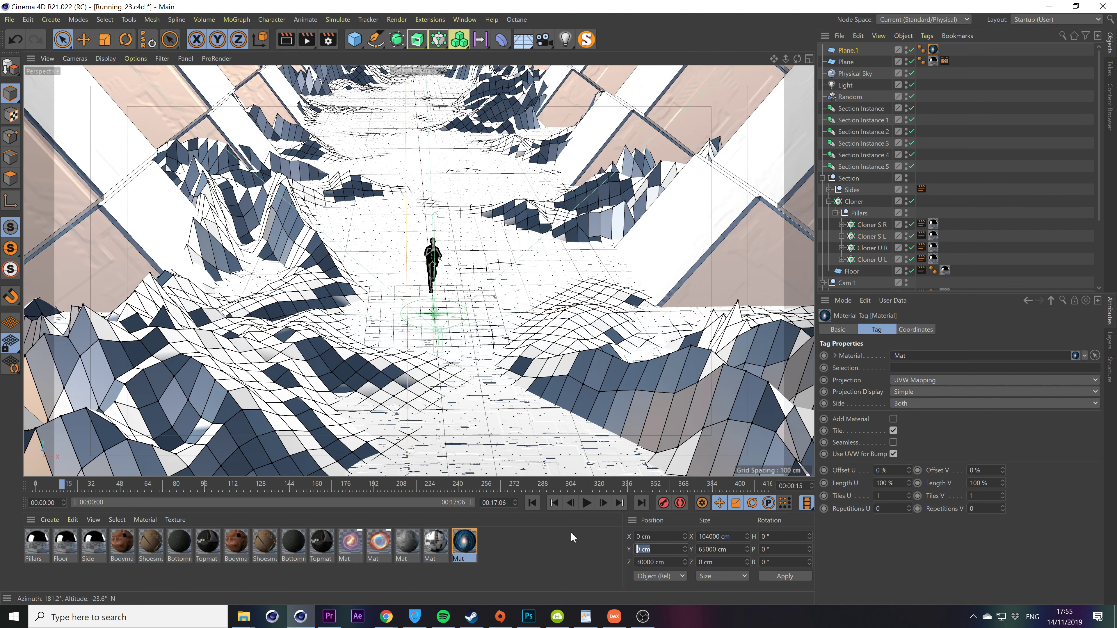
Look through Camera.1 again and select the galaxy plane, Plane.1.
click(1003, 167)
scroll(994, 169, down, 3)
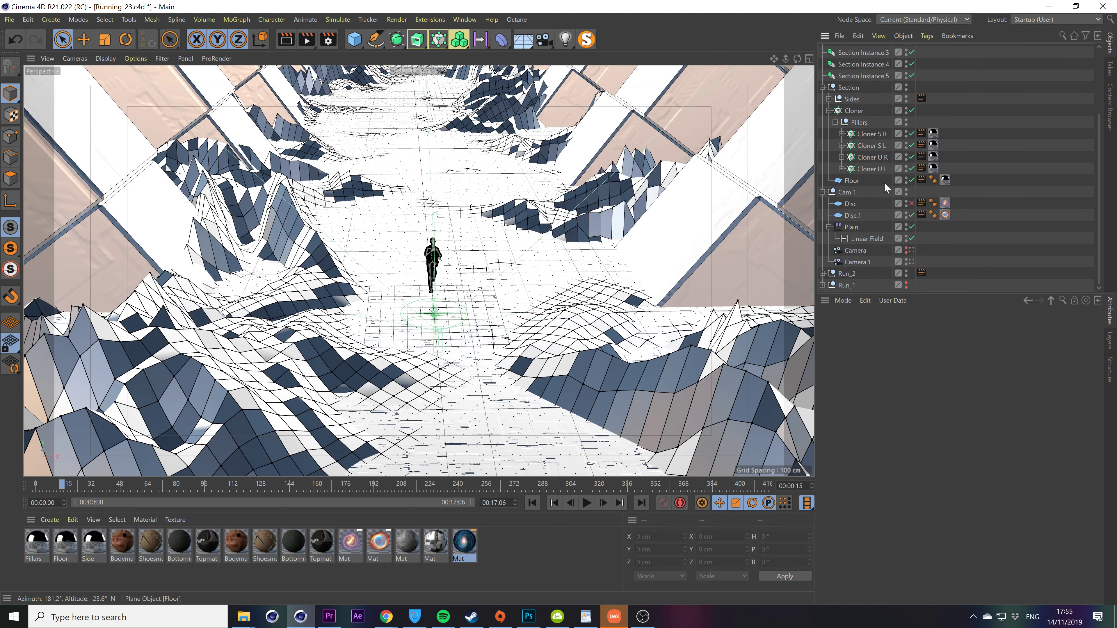
click(911, 261)
click(911, 261)
scroll(868, 139, up, 3)
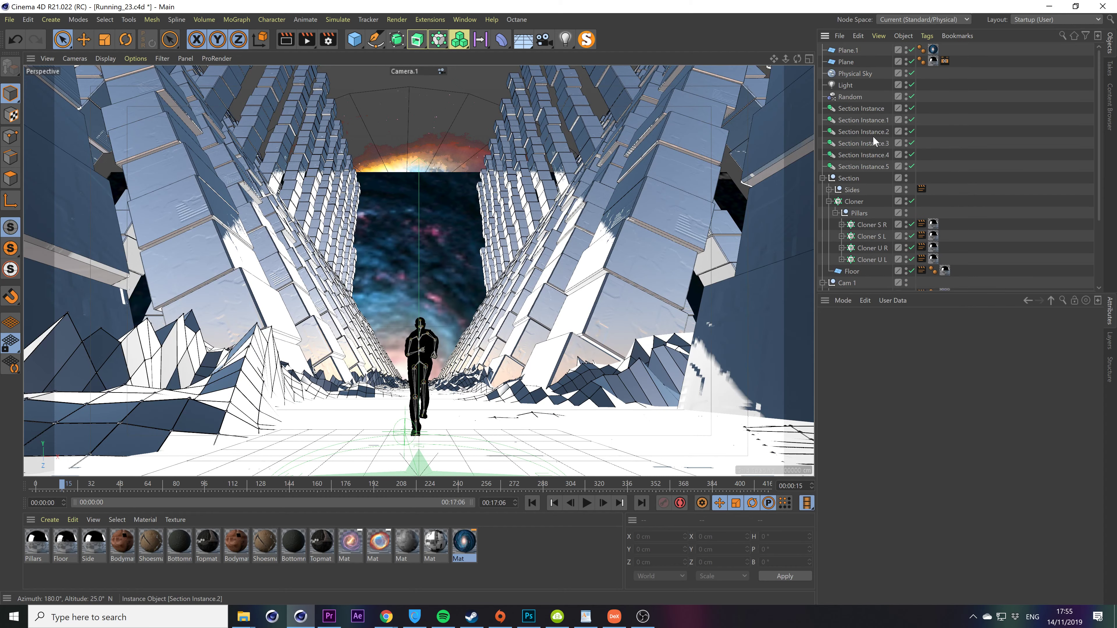
click(841, 55)
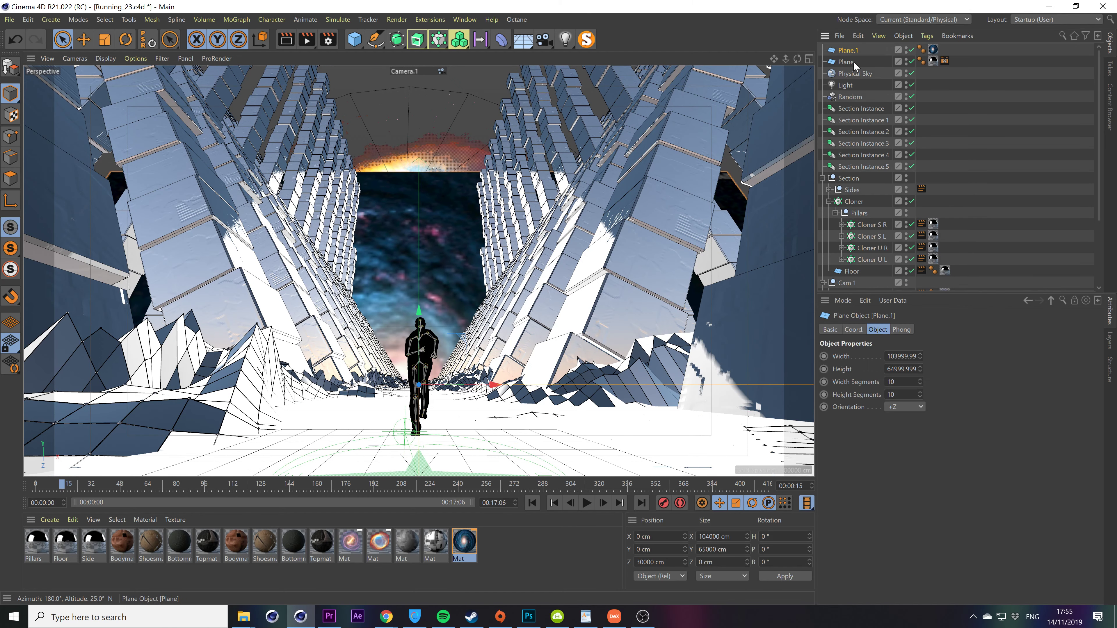
Set the galaxy plane's Y position to 22500 cm, shift it to about 2286 cm in X, and deselect it.
click(660, 547)
text(22500)
key(Return)
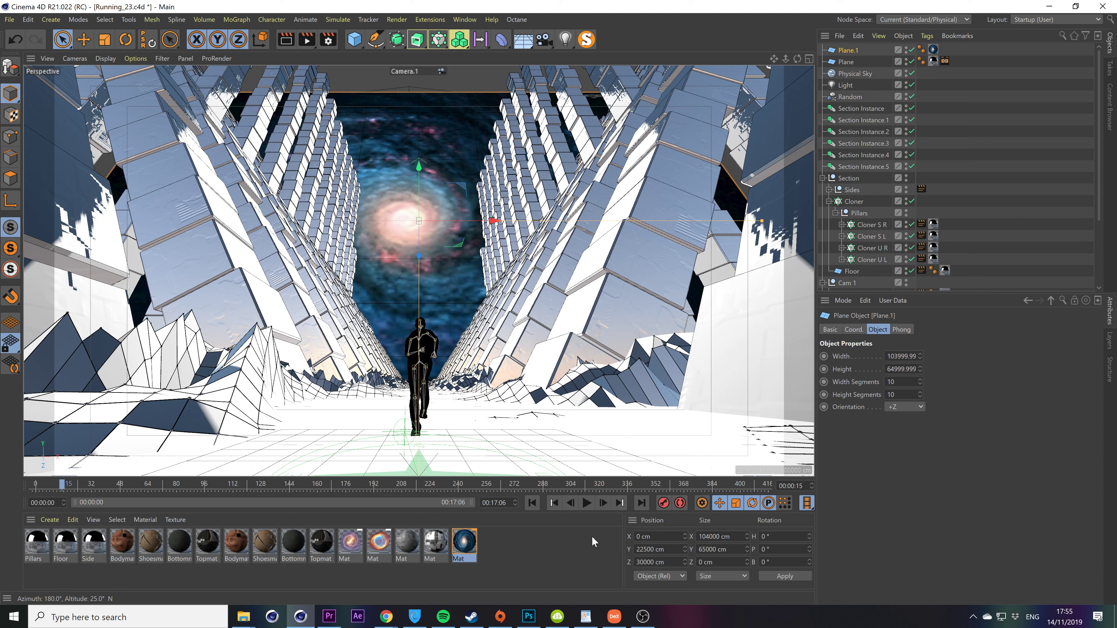
drag(442, 220, 459, 215)
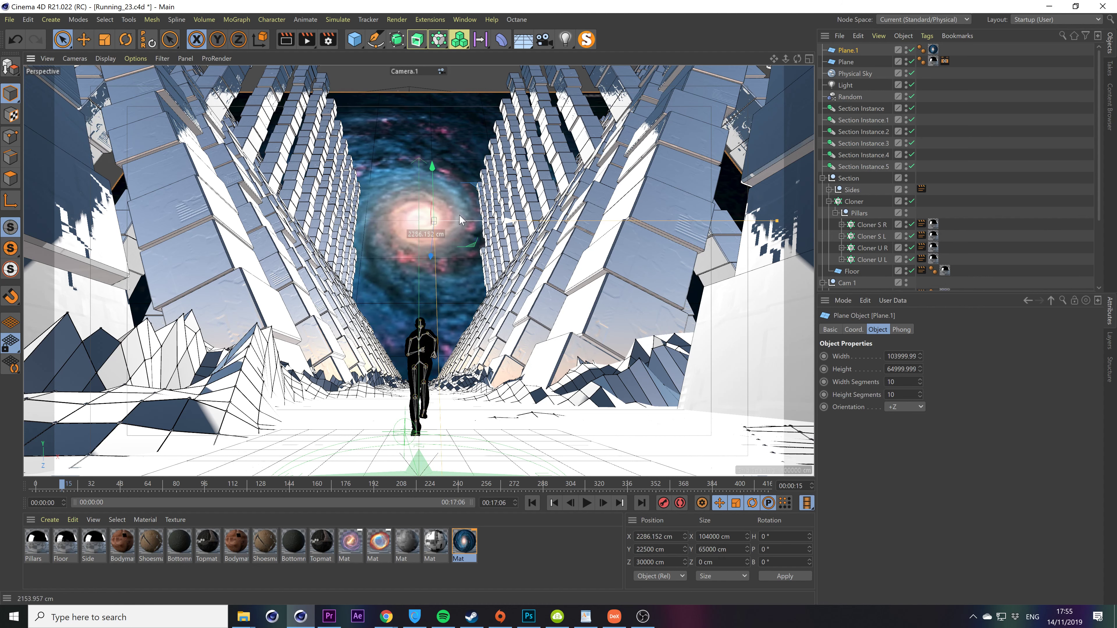
drag(459, 215, 459, 214)
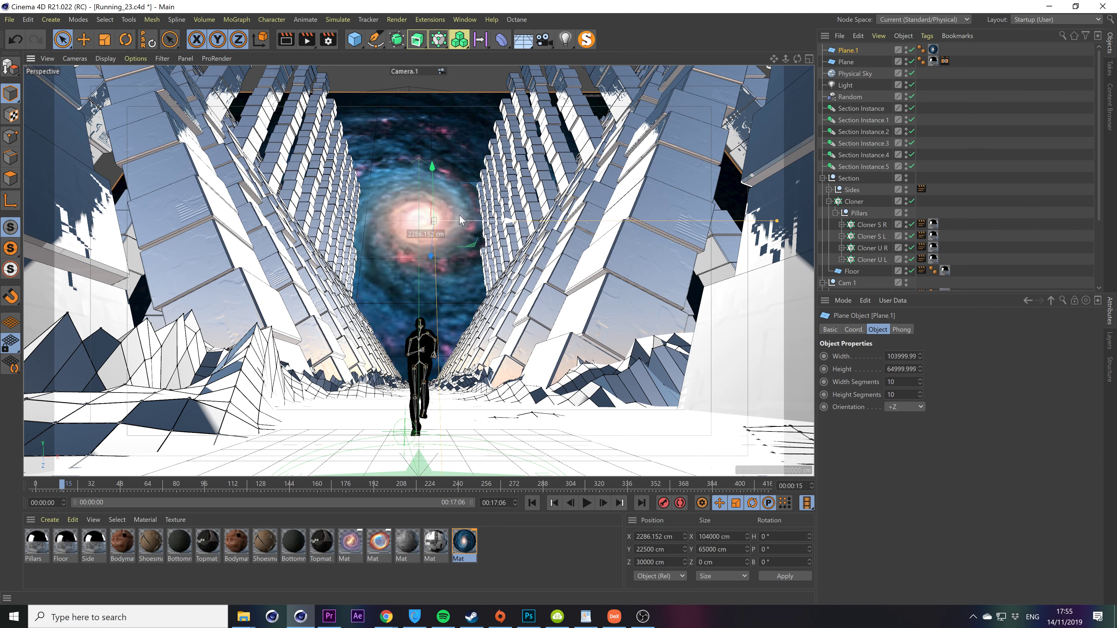
click(980, 113)
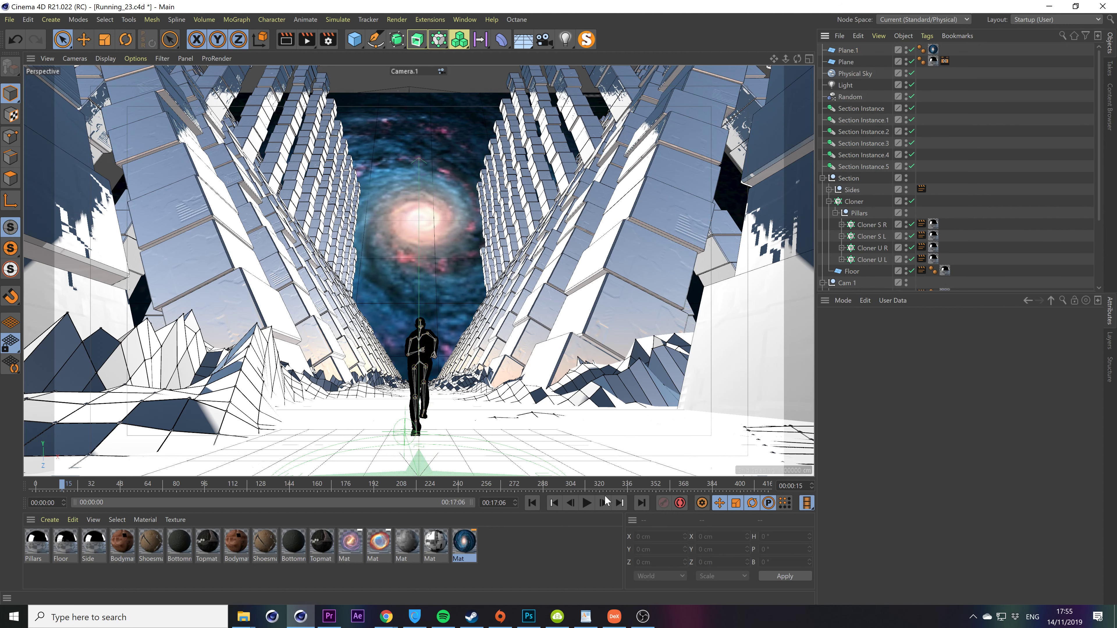
At the animation's first frame, disable both discs and move the galaxy plane, Plane.1, into the Cam 1 null.
click(532, 503)
scroll(883, 212, down, 3)
scroll(880, 223, up, 3)
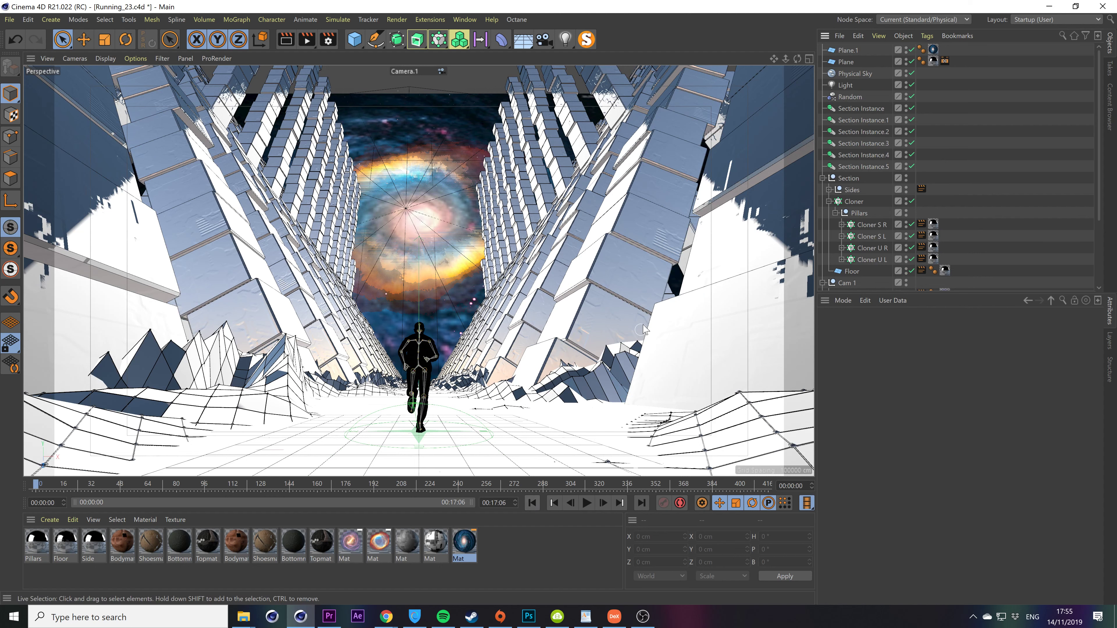
drag(861, 318, 843, 203)
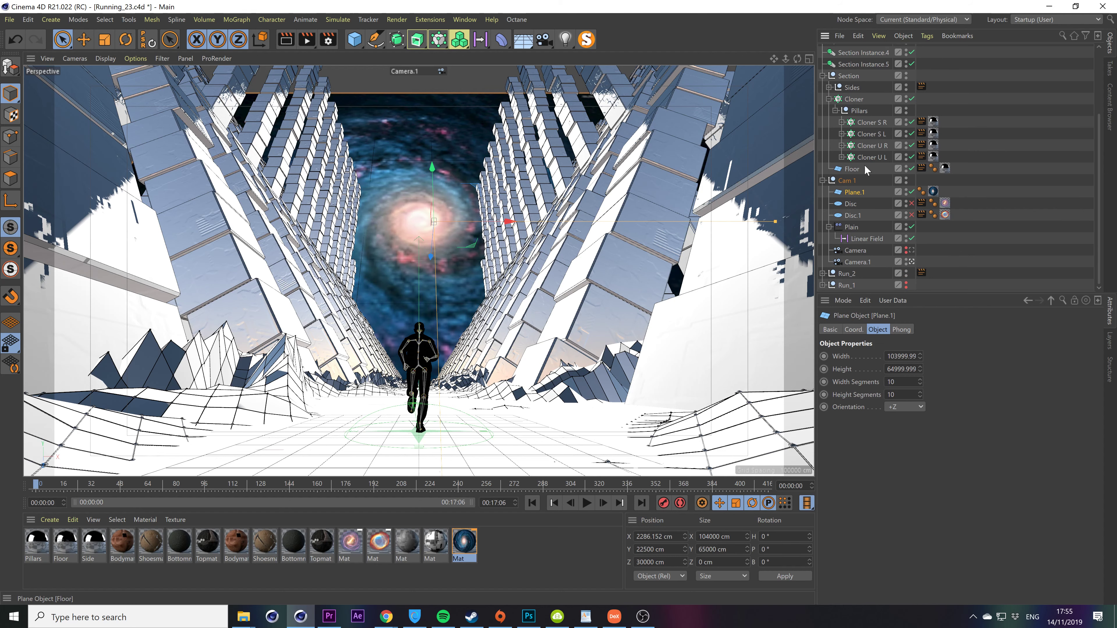
Select the Cam 1 null and scrub through the animation to about frame 378.
click(833, 181)
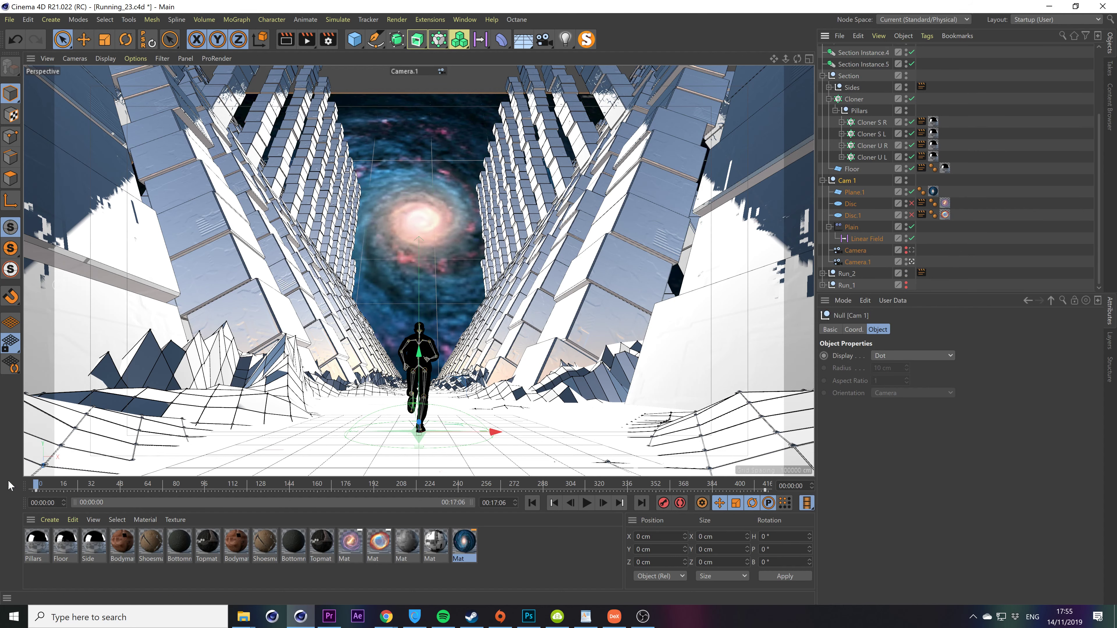
drag(42, 488, 527, 491)
click(522, 485)
drag(670, 479, 701, 482)
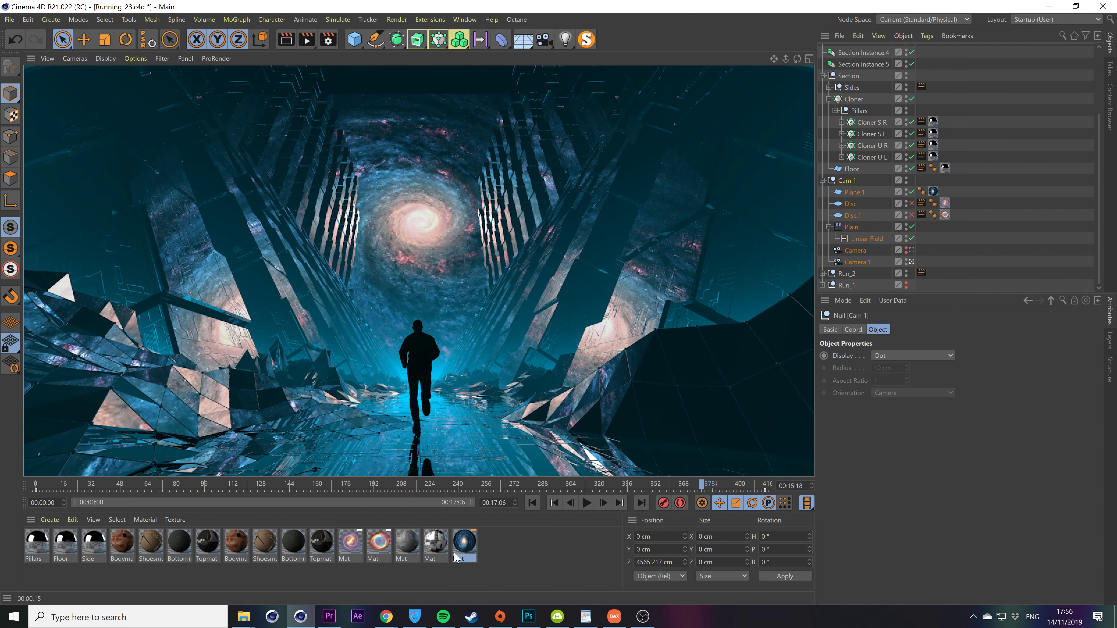
Open the galaxy material's settings and start an interactive render region over the camera view.
double_click(475, 545)
drag(315, 86, 860, 153)
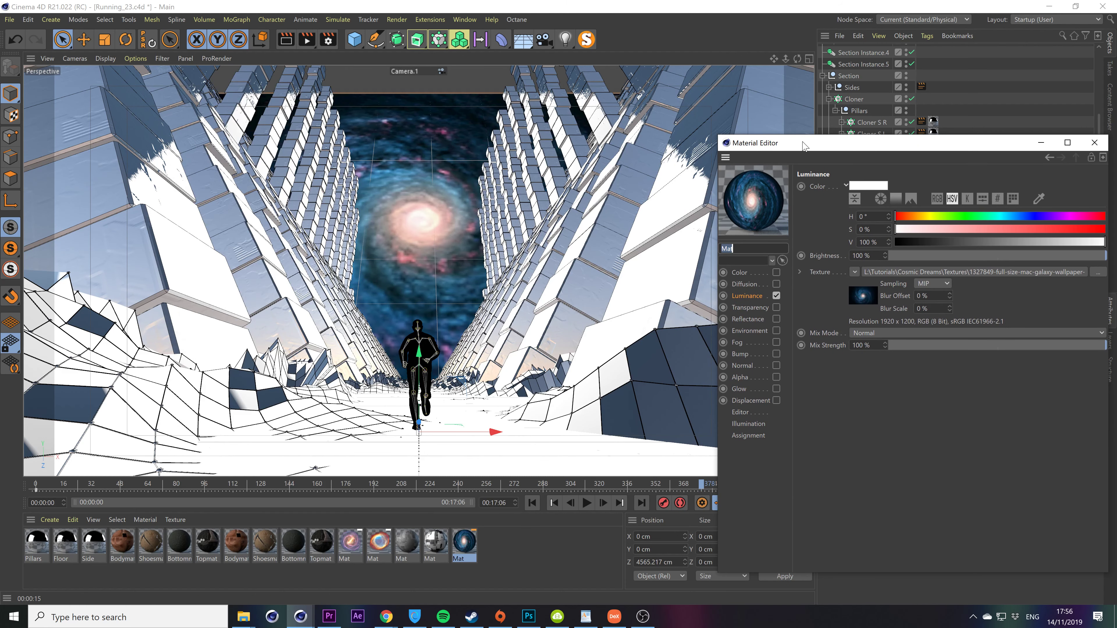
key(Return)
key(ctrl+r)
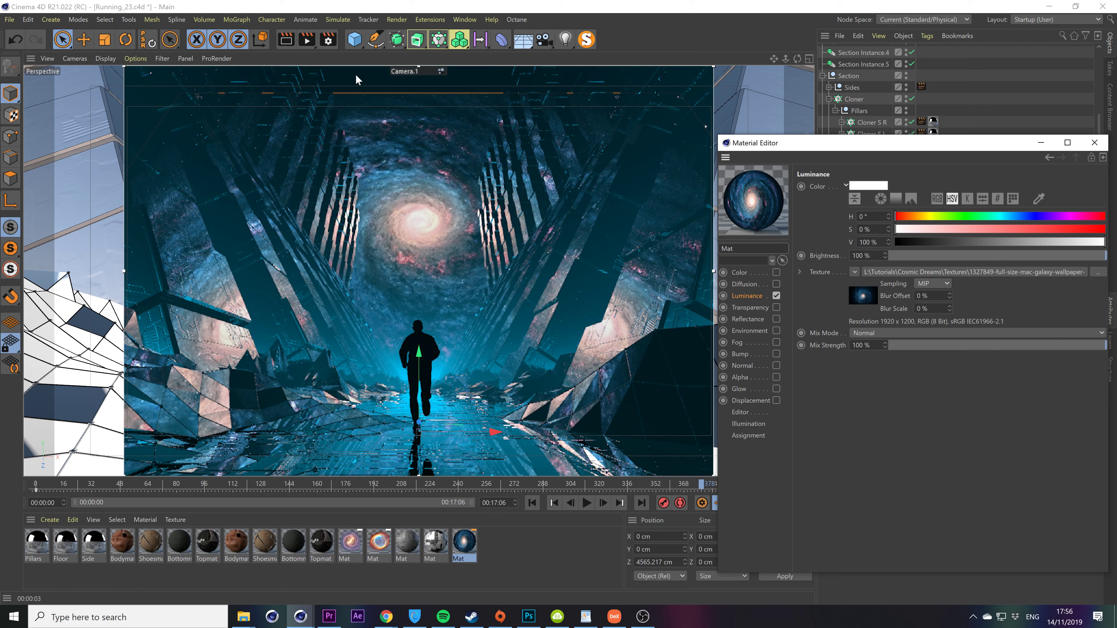
Set the render anti-aliasing to Geometry and close the render settings.
click(329, 40)
click(375, 197)
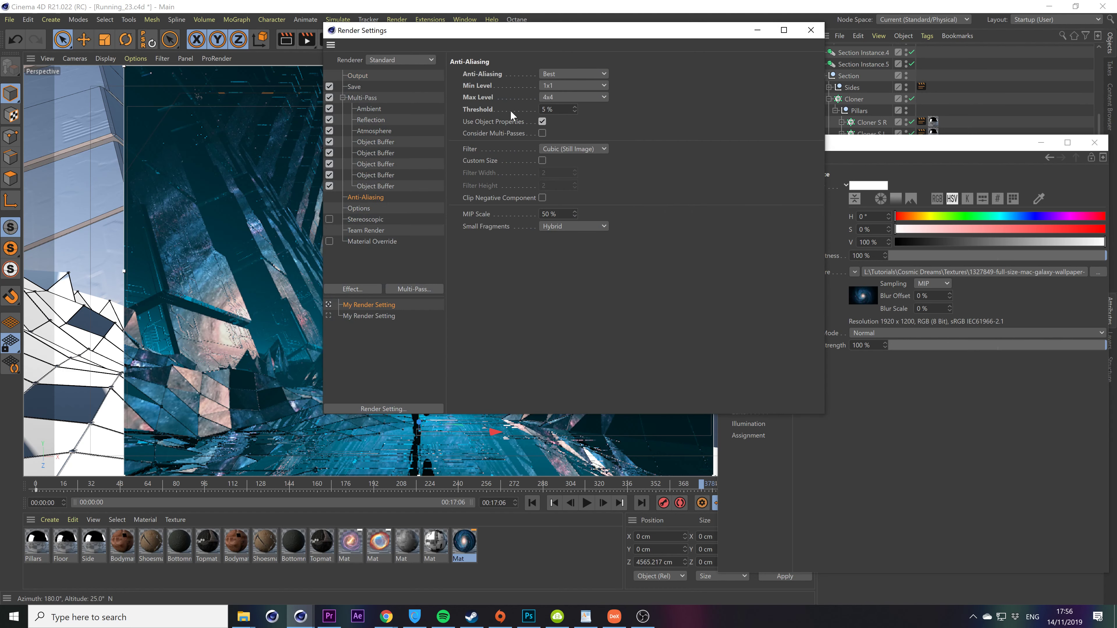
click(560, 72)
click(564, 102)
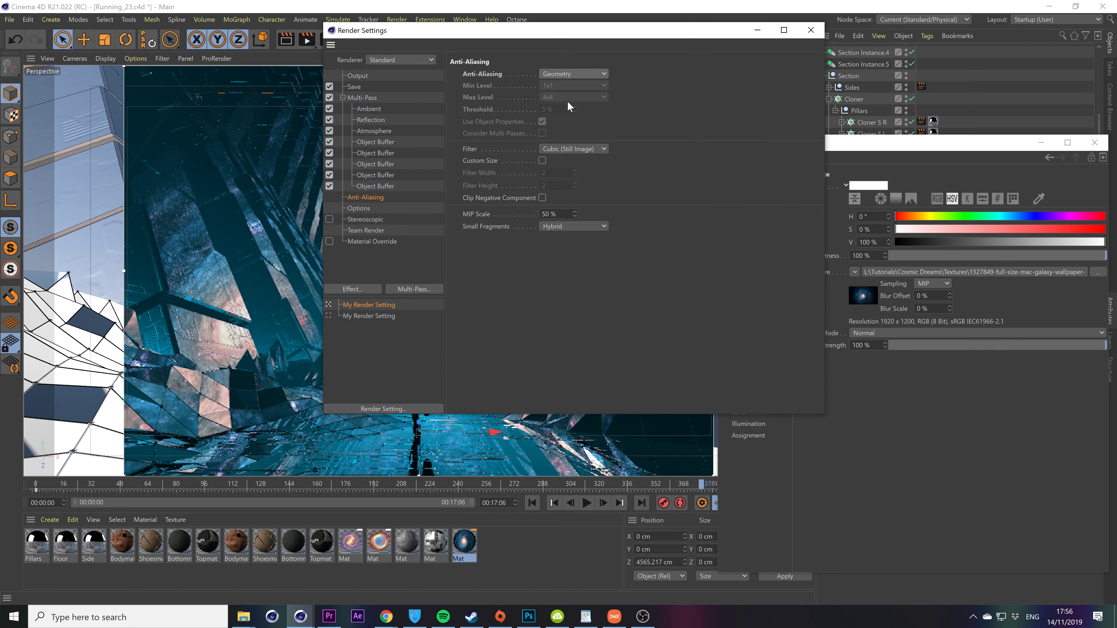
key(shift+r)
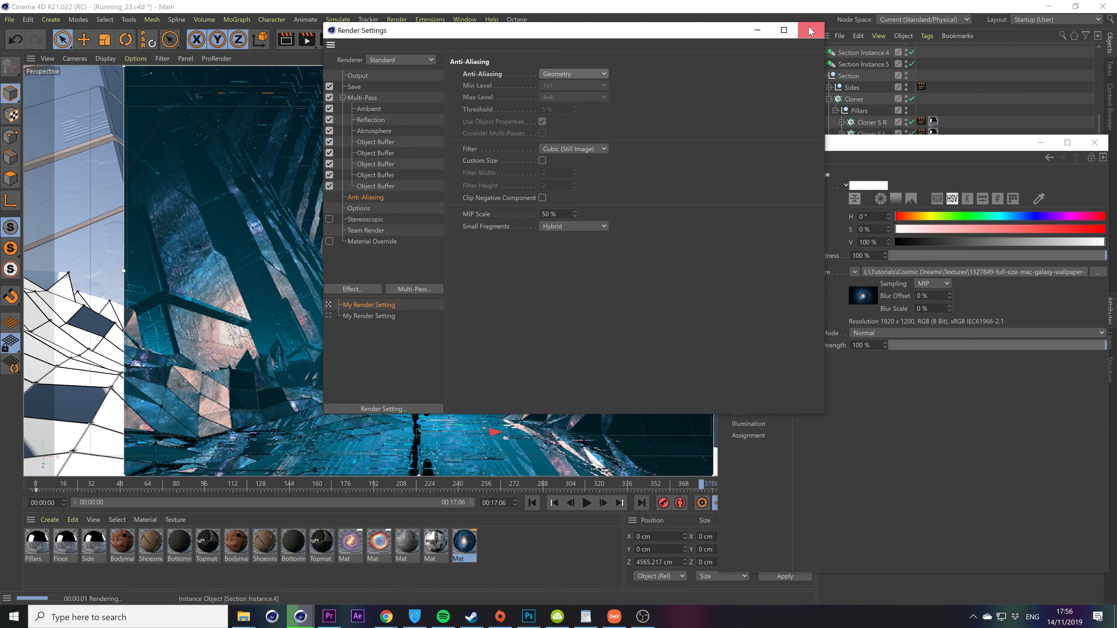
Wrap the galaxy material's luminance texture in a Filter shader and open the shader's properties.
drag(874, 149, 832, 110)
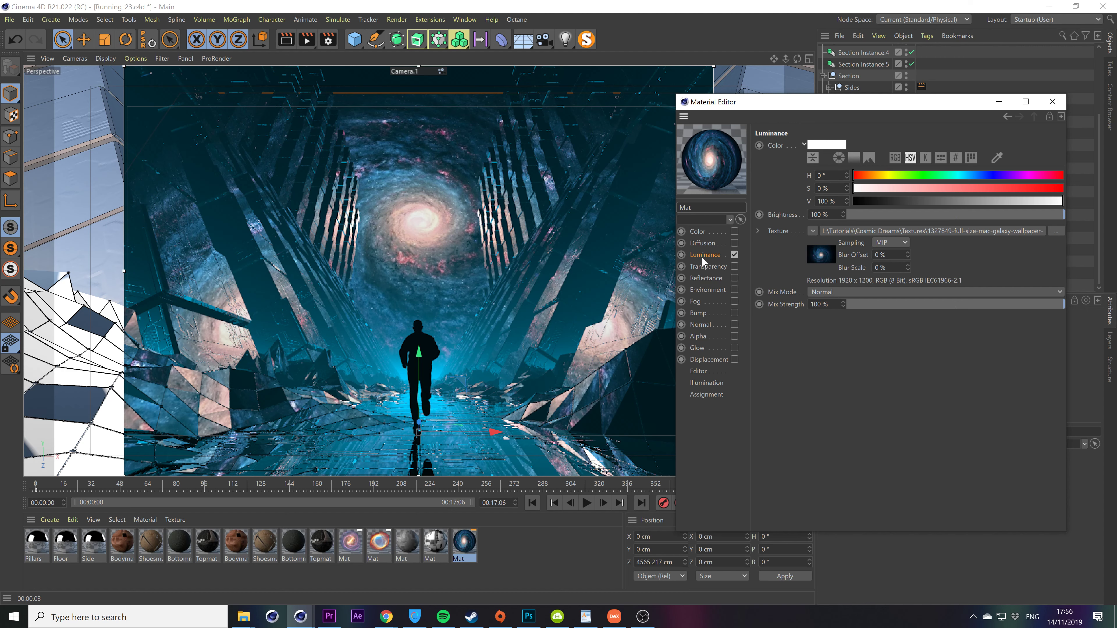
click(812, 231)
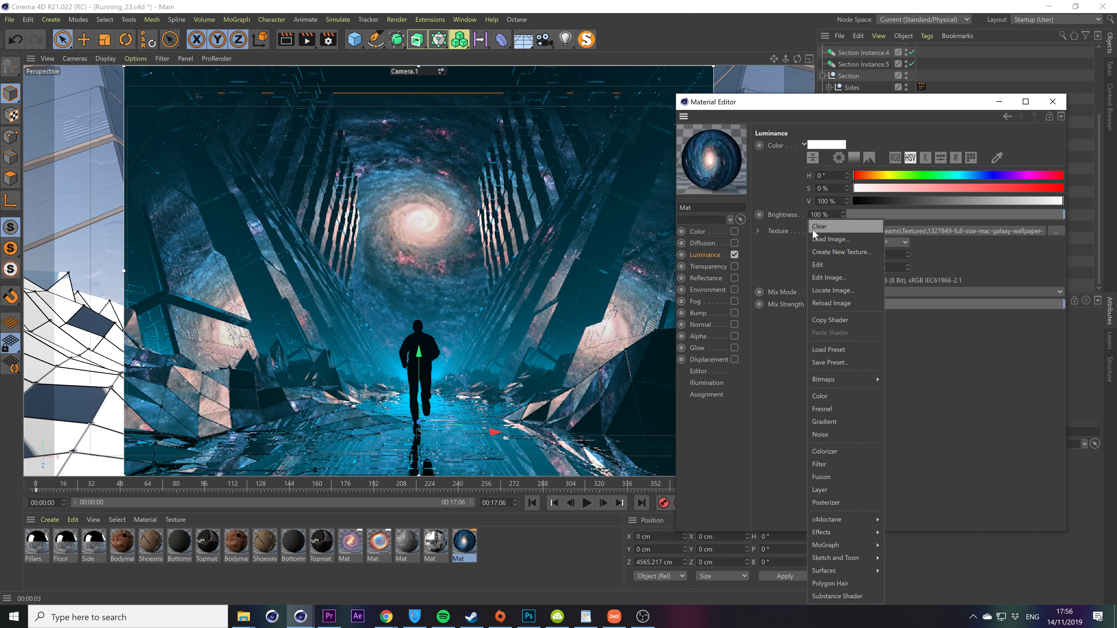
click(824, 464)
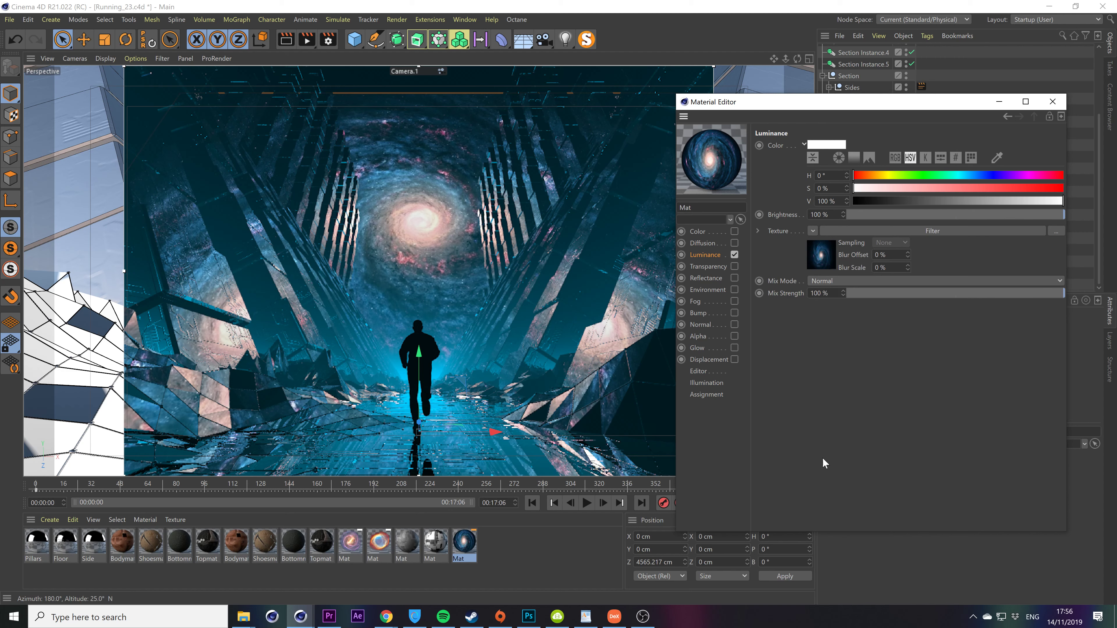
mouse_move(741, 109)
mouse_down()
mouse_move(834, 129)
mouse_move(745, 107)
mouse_up()
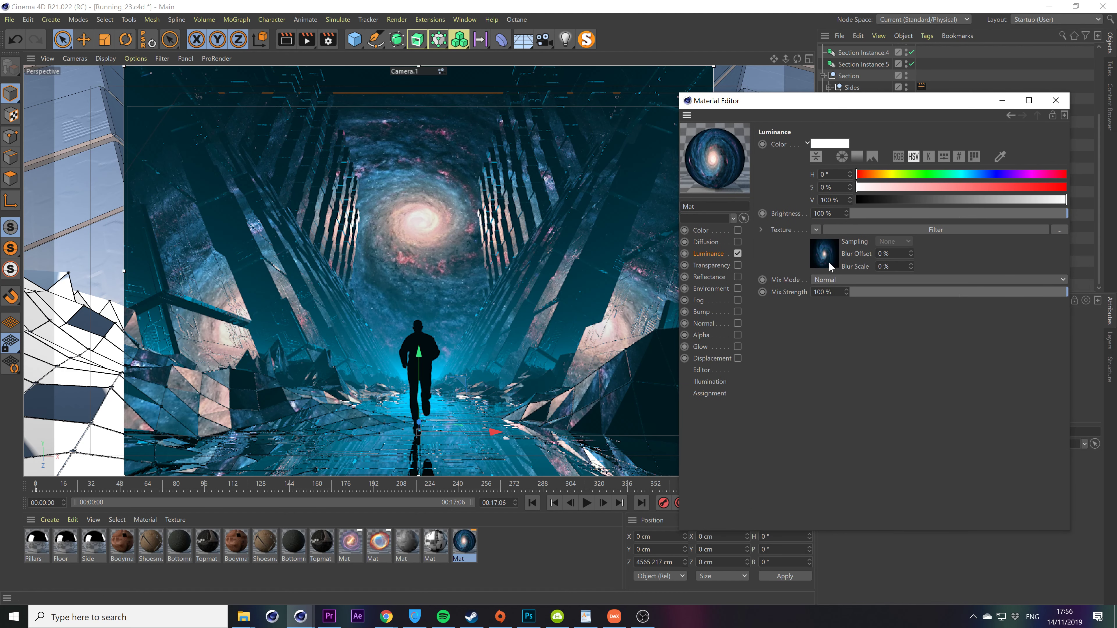
click(831, 265)
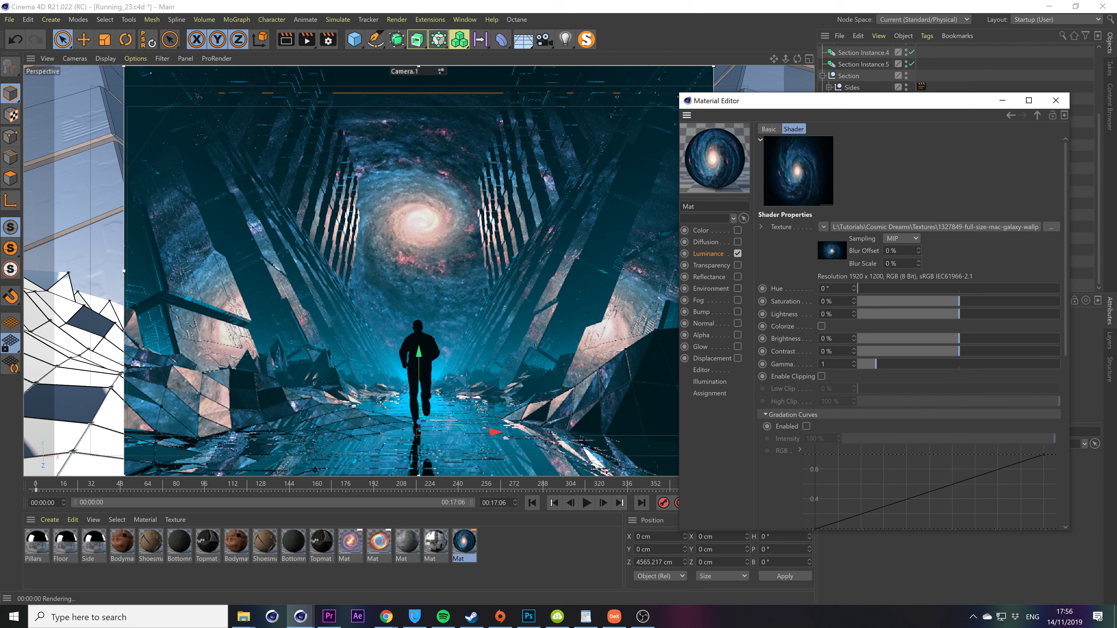
Set the luminance filter's saturation to 20%.
drag(963, 304, 969, 301)
click(829, 301)
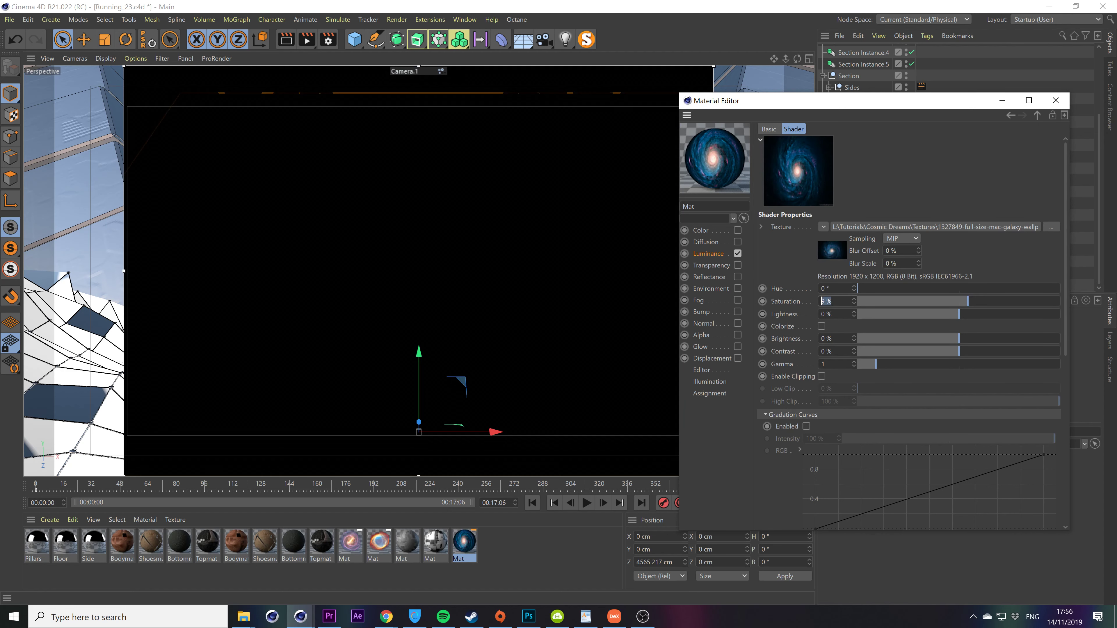
text(20)
key(Return)
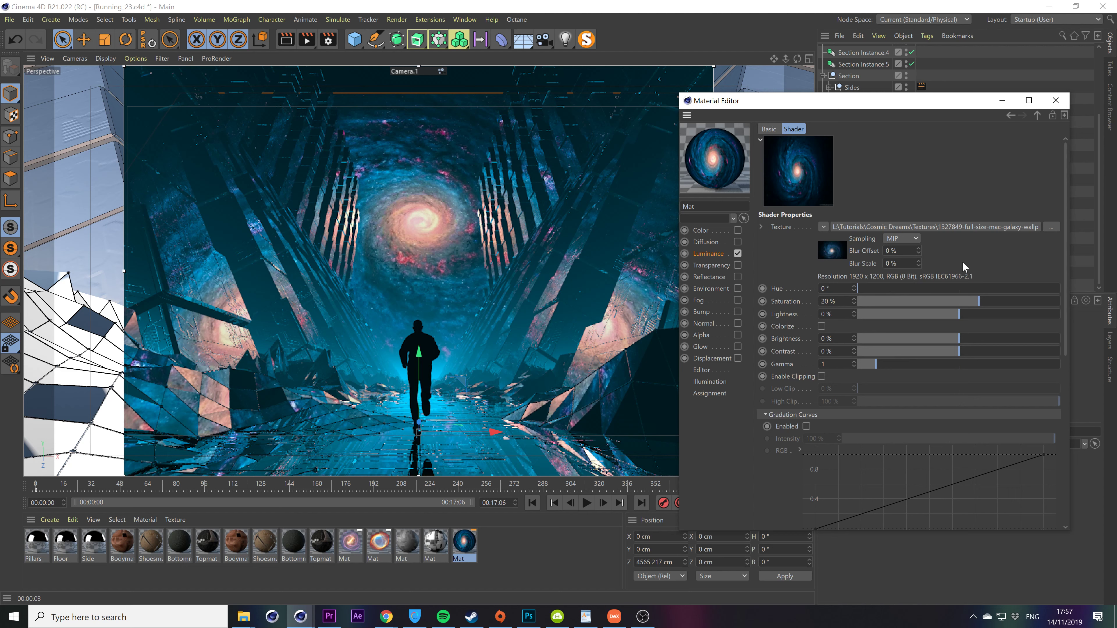
Select the galaxy plane, Plane.1, and reverse its orientation to face the opposite Z direction.
drag(809, 103, 525, 115)
click(862, 192)
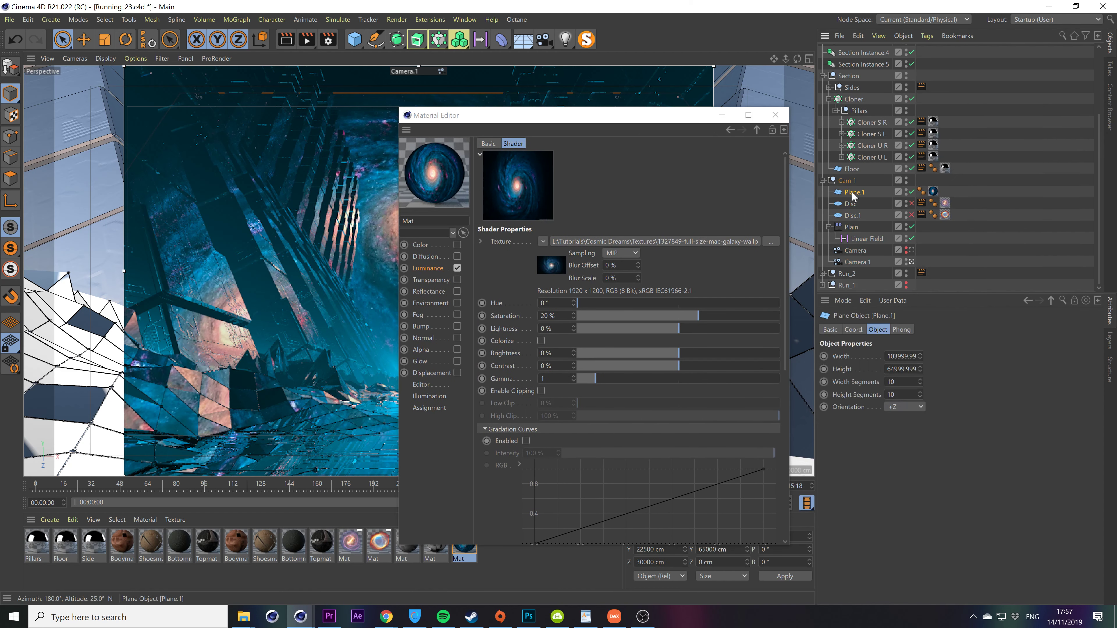
mouse_move(610, 116)
mouse_down()
mouse_move(665, 120)
mouse_move(628, 120)
mouse_up()
click(905, 407)
click(904, 486)
drag(545, 127, 711, 124)
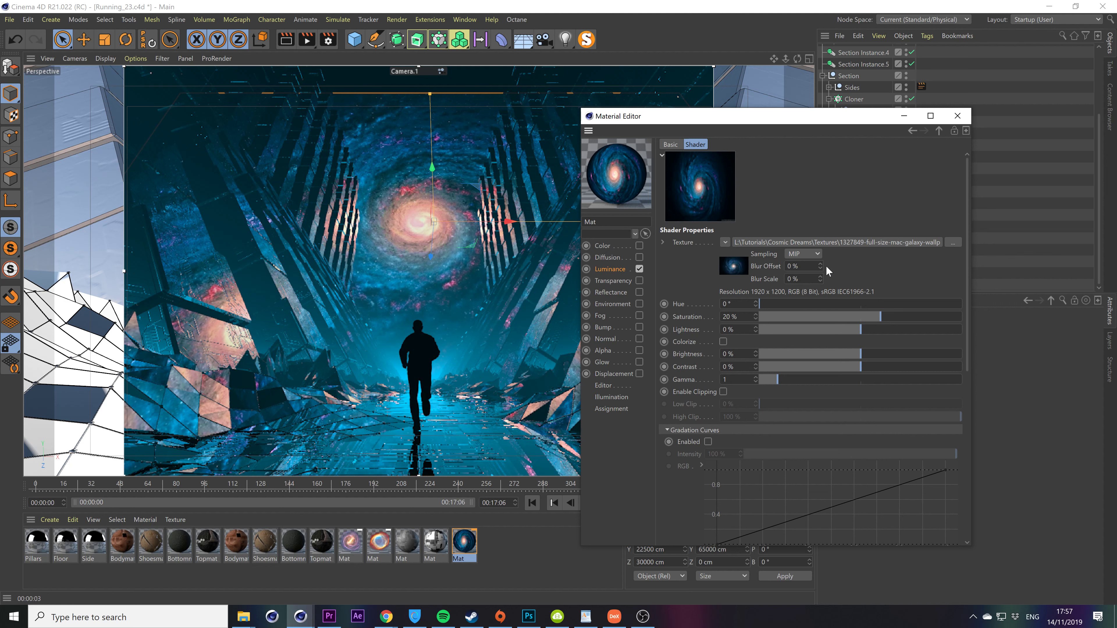
Copy the Filter shader from the material's luminance channel into the alpha channel and enable Alpha.
click(621, 271)
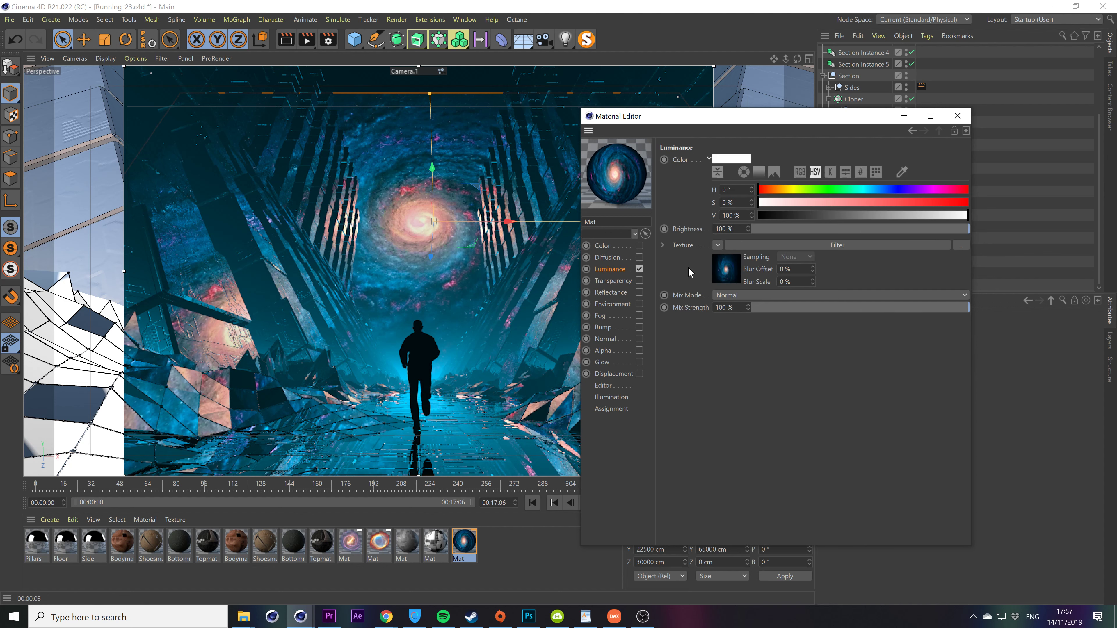
drag(735, 271, 740, 234)
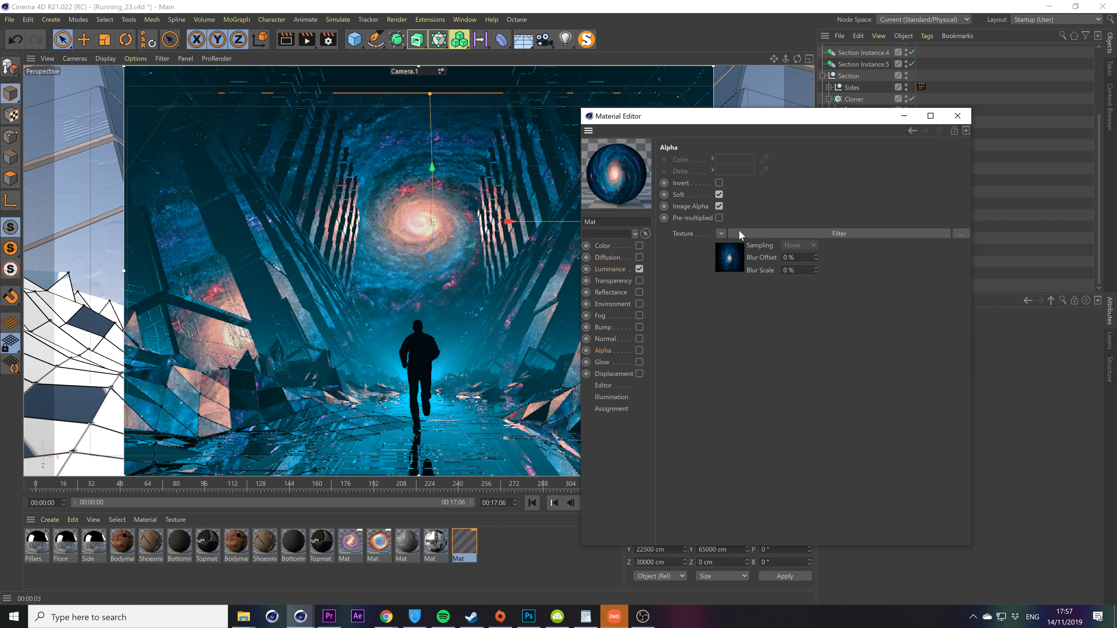
click(639, 350)
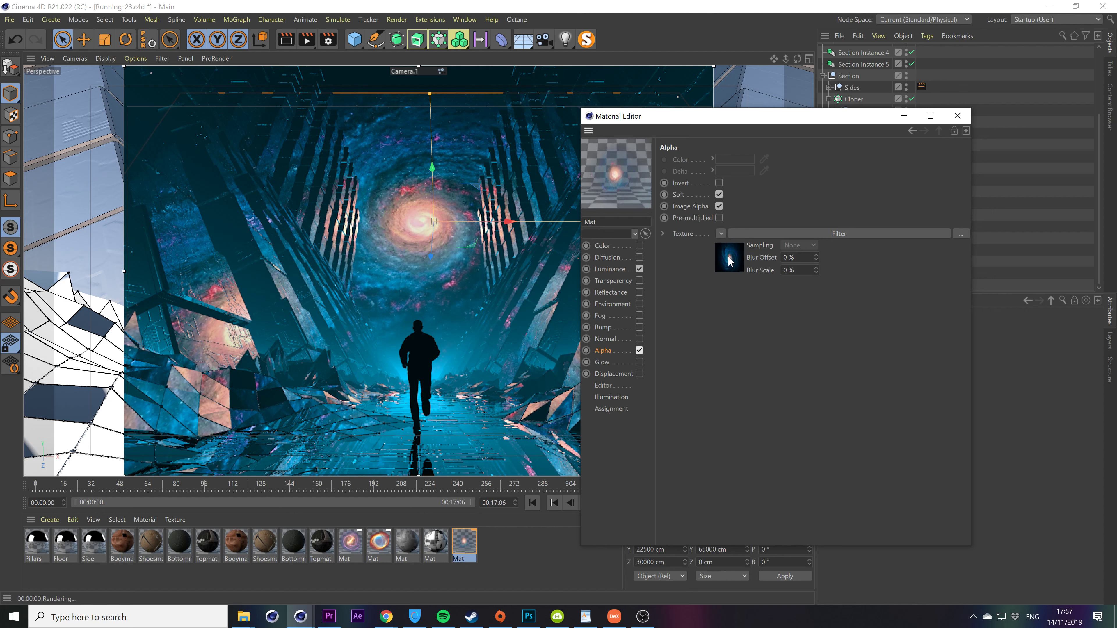
Open the alpha channel's Filter shader and examine its galaxy texture in an enlarged preview window.
click(730, 259)
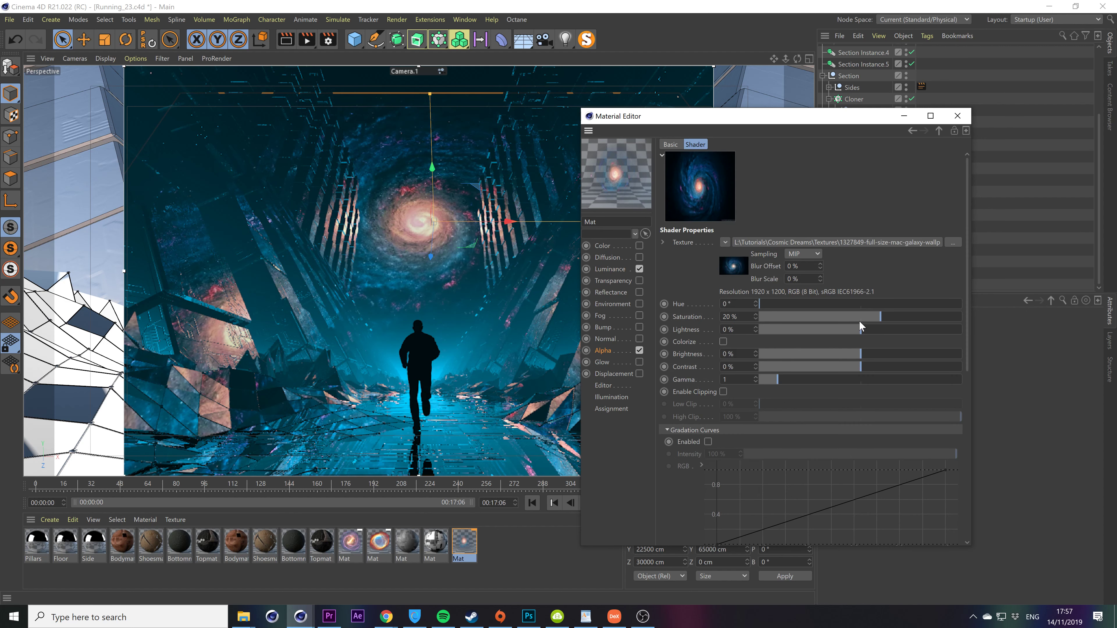
right_click(743, 269)
click(769, 273)
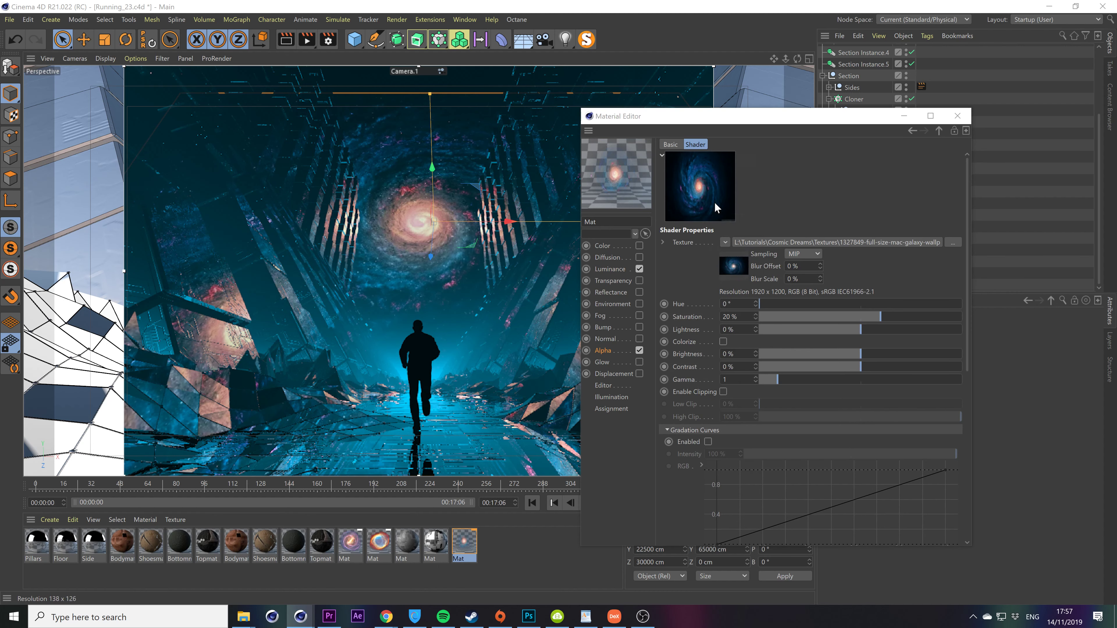
drag(759, 252, 1107, 459)
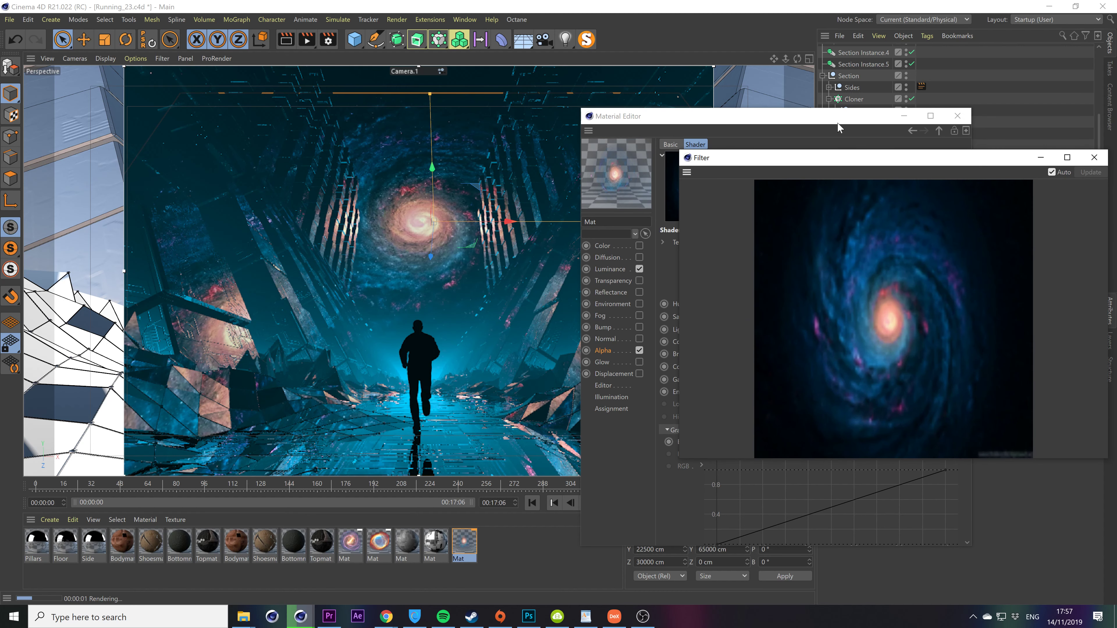
drag(831, 155, 587, 145)
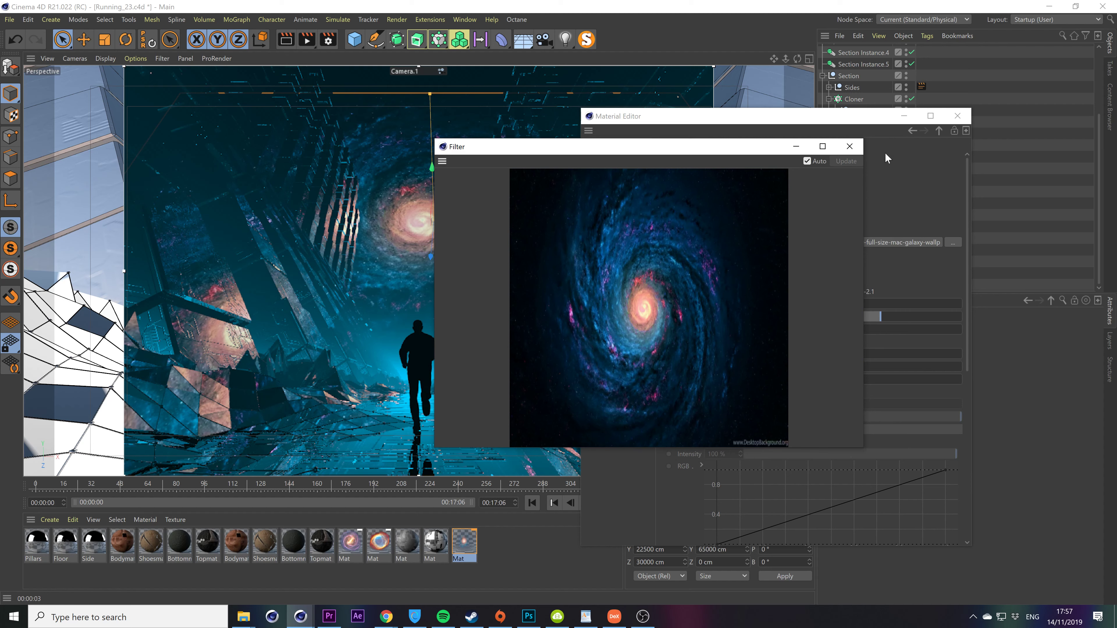
click(849, 146)
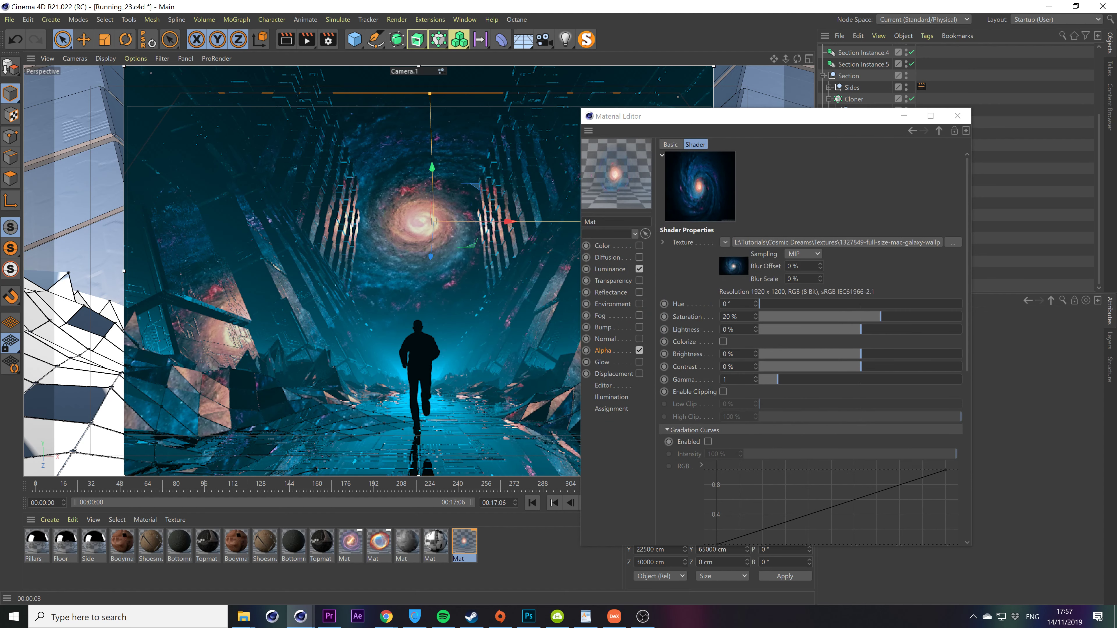
Turn the alpha filter grayscale by enabling Colorize and setting the saturation to 0%.
click(723, 341)
click(723, 317)
text(0)
key(Return)
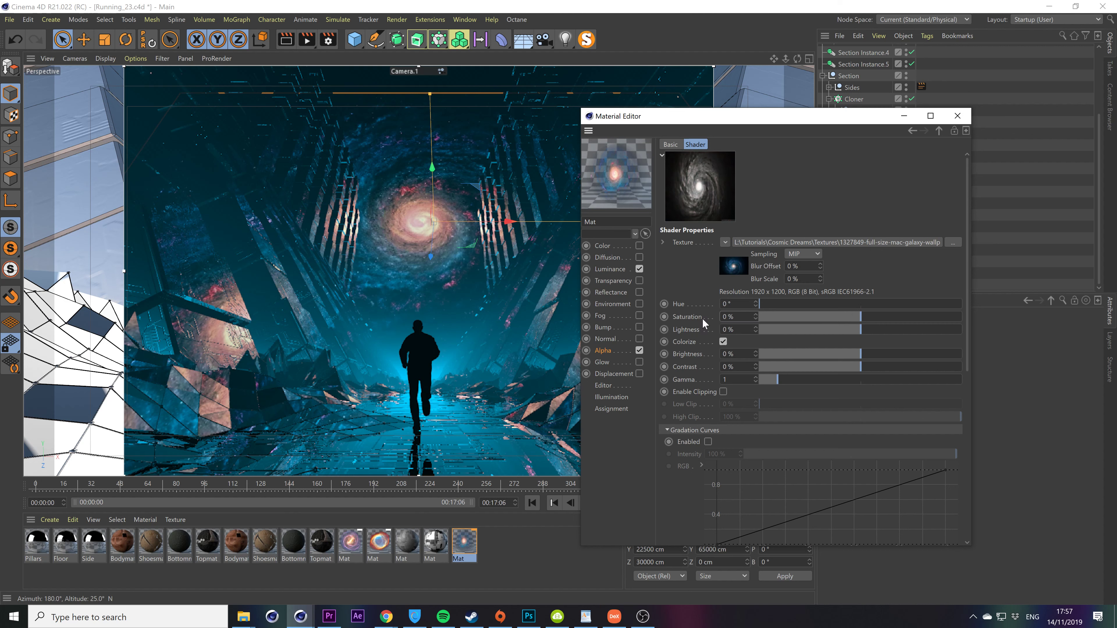
Enable clipping in the alpha filter, with Low Clip at 10% and High Clip at 55%.
click(723, 392)
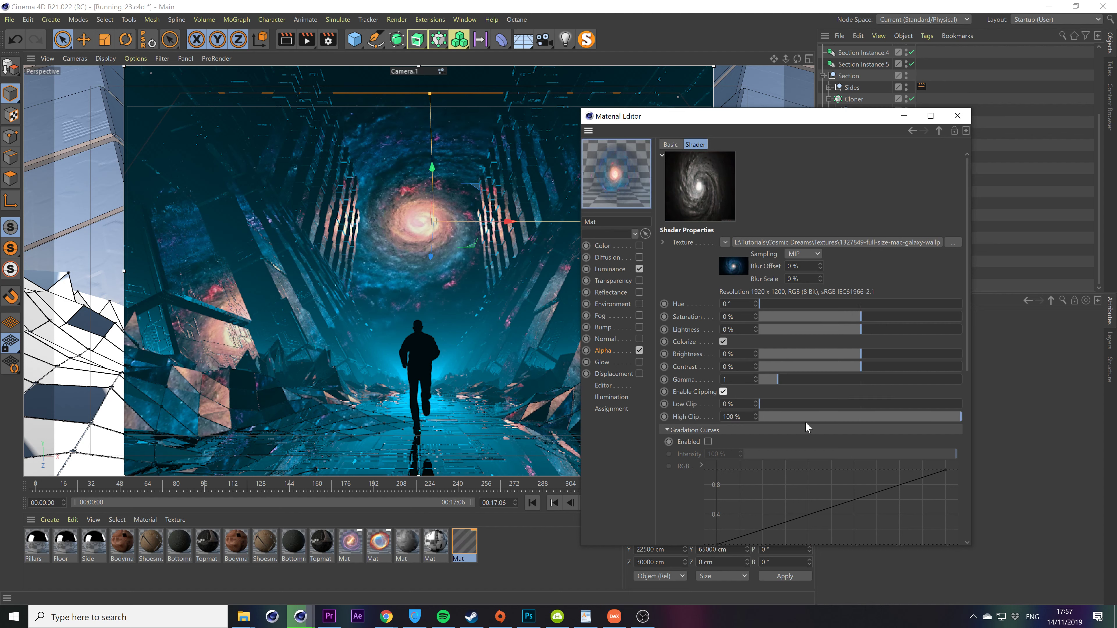
drag(763, 406, 781, 404)
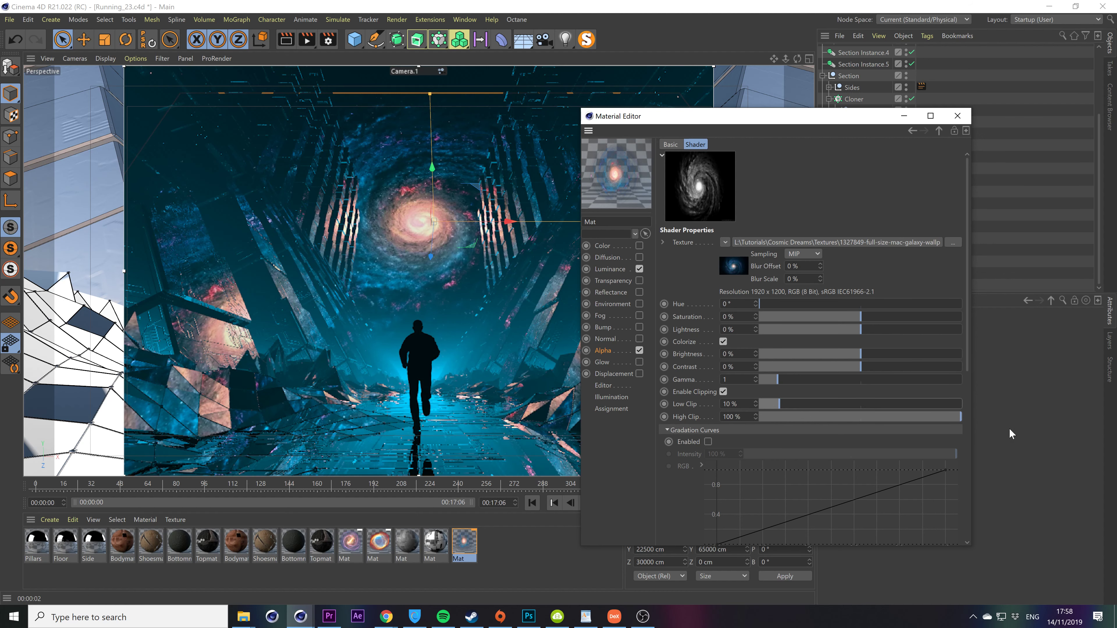
drag(952, 417, 861, 417)
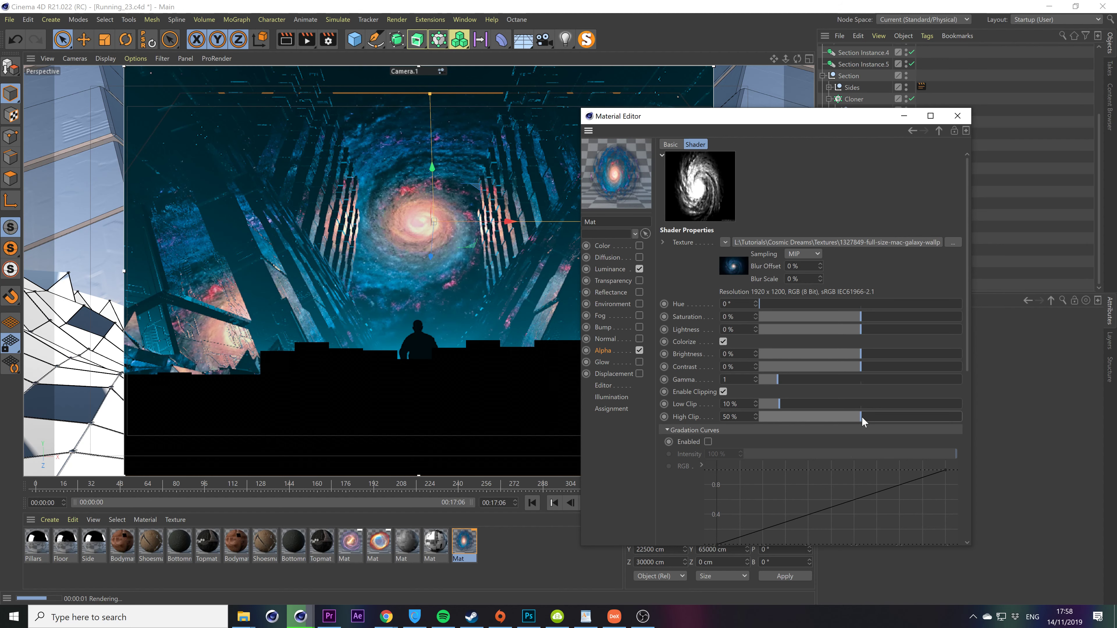
drag(861, 417, 870, 416)
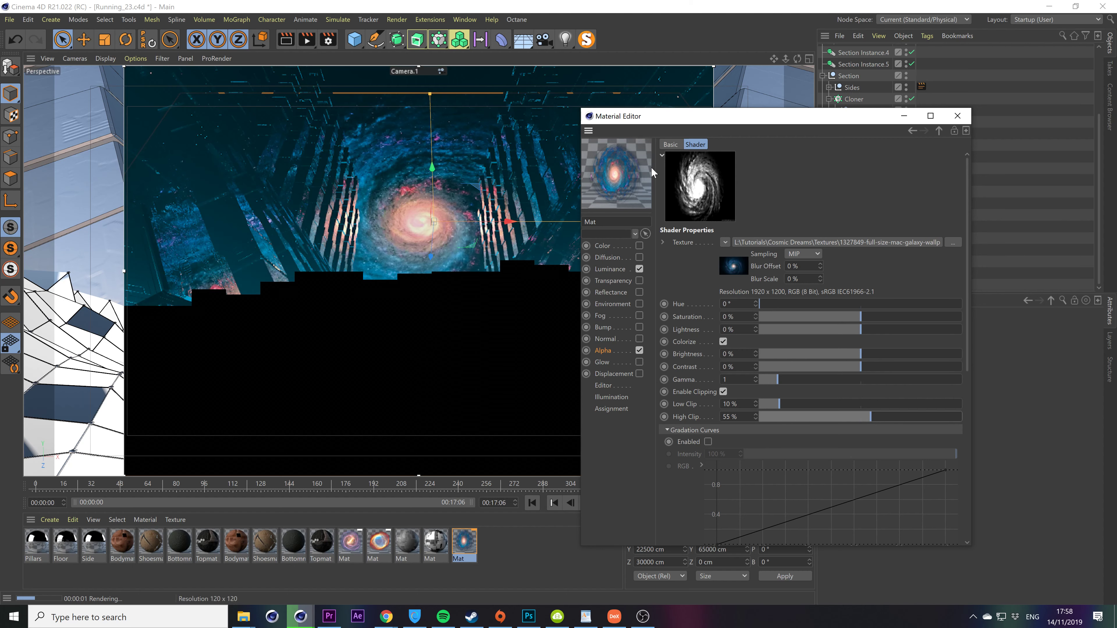
Close the material editor, set the Physical Sky fog color's hue to 200°, and preview the change in the camera view.
drag(671, 122, 728, 114)
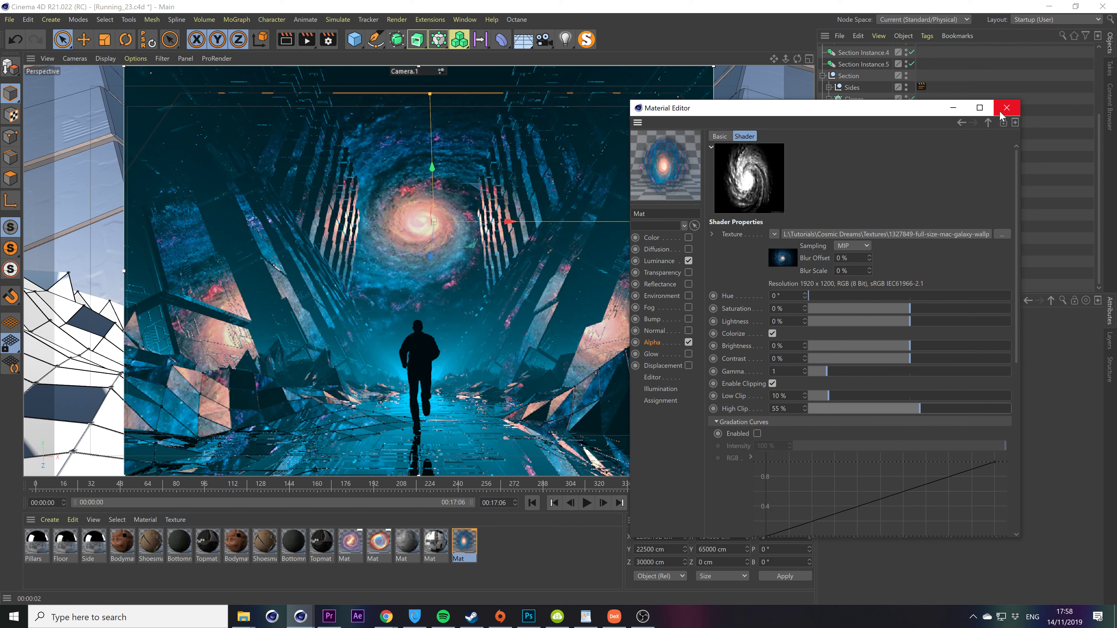
click(1008, 107)
scroll(875, 90, up, 3)
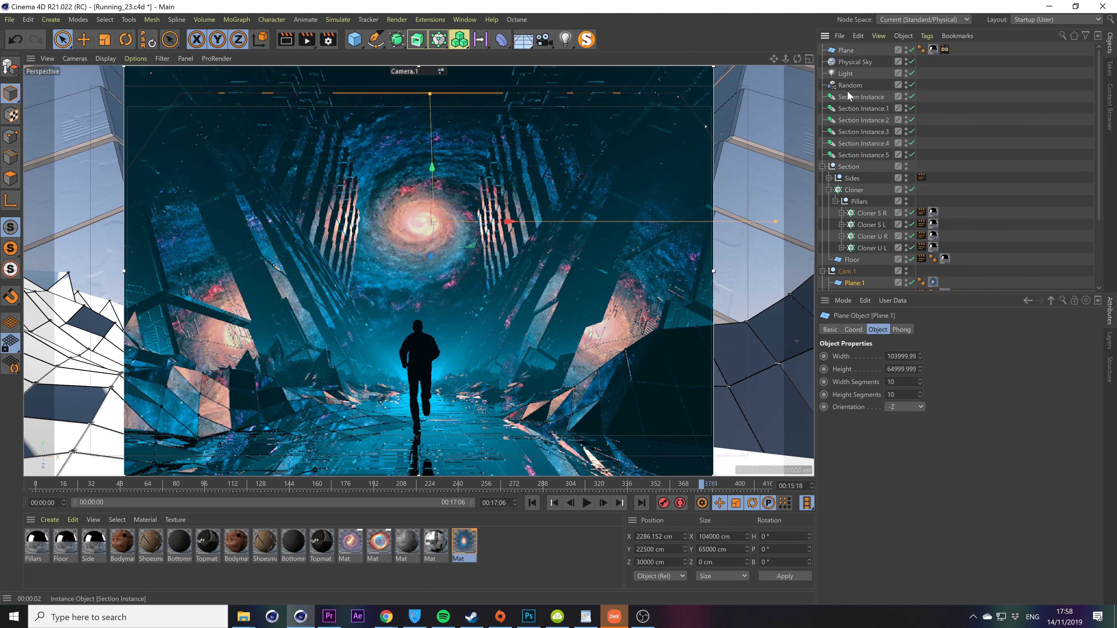
click(853, 63)
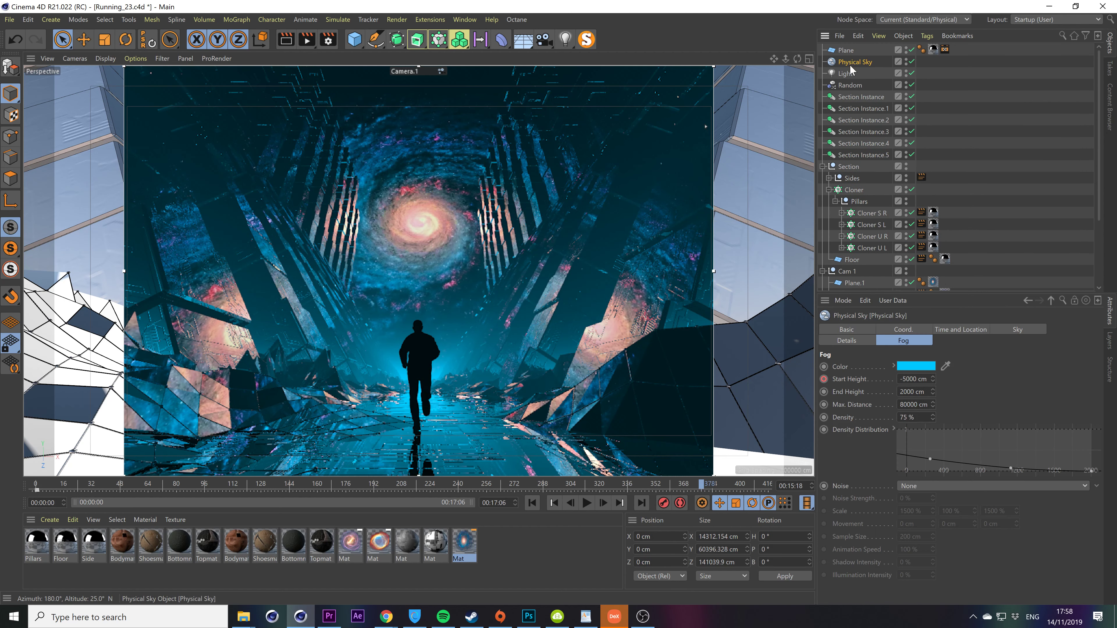
click(921, 369)
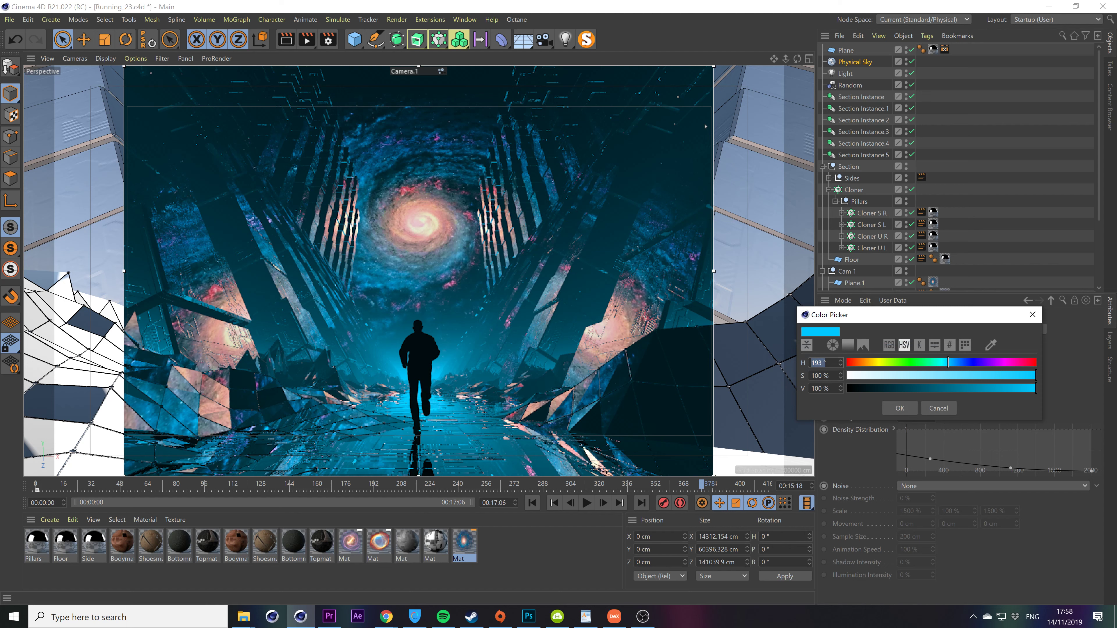
text(200)
key(Return)
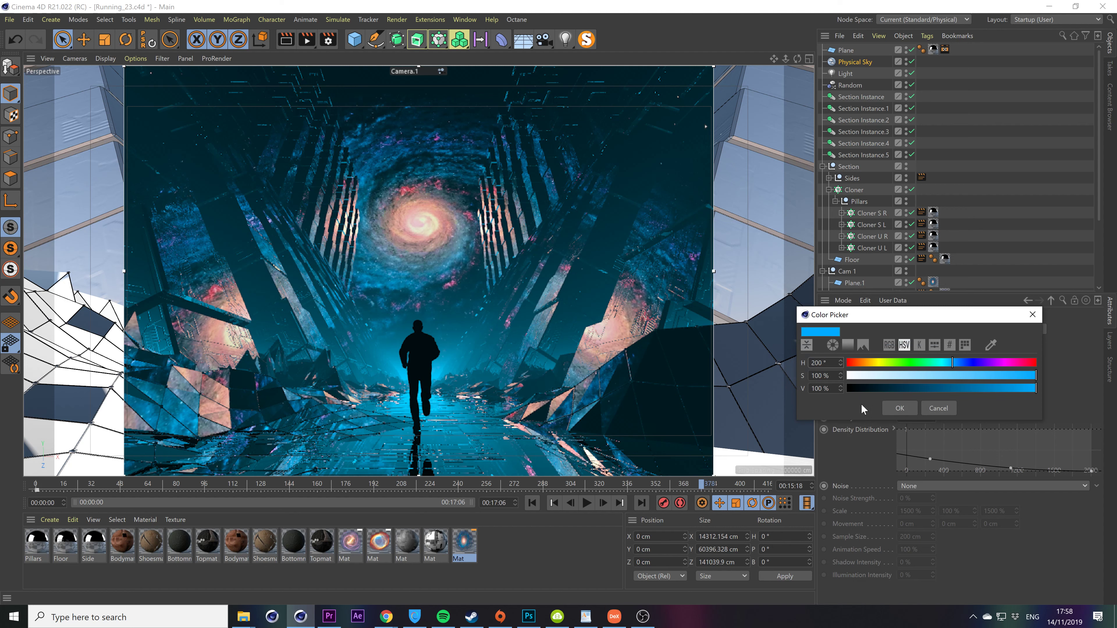
click(900, 409)
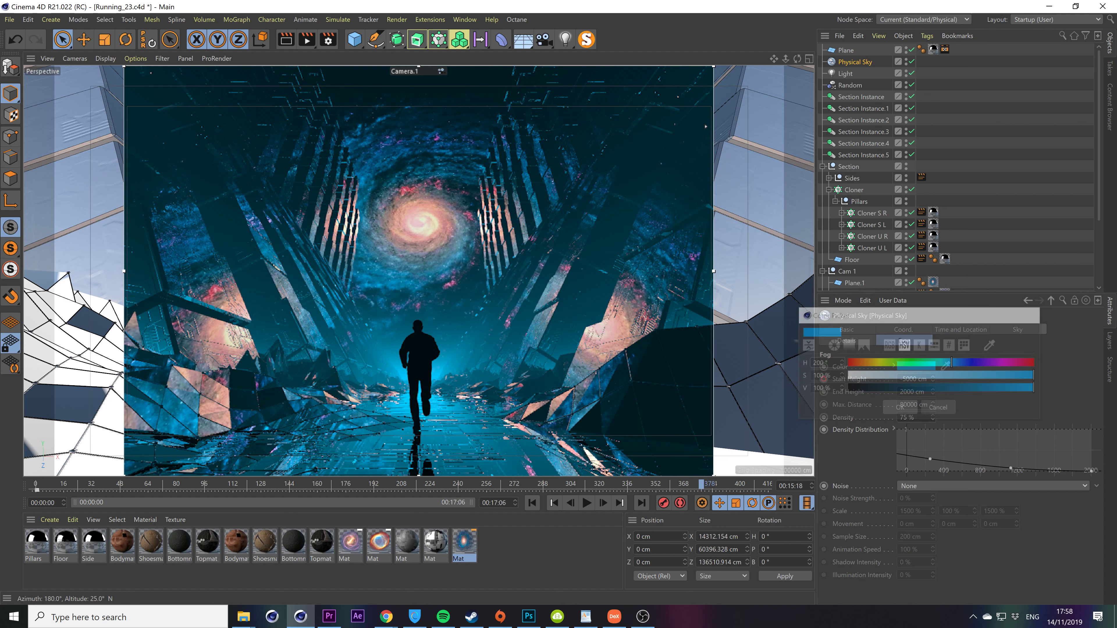
key(ctrl+r)
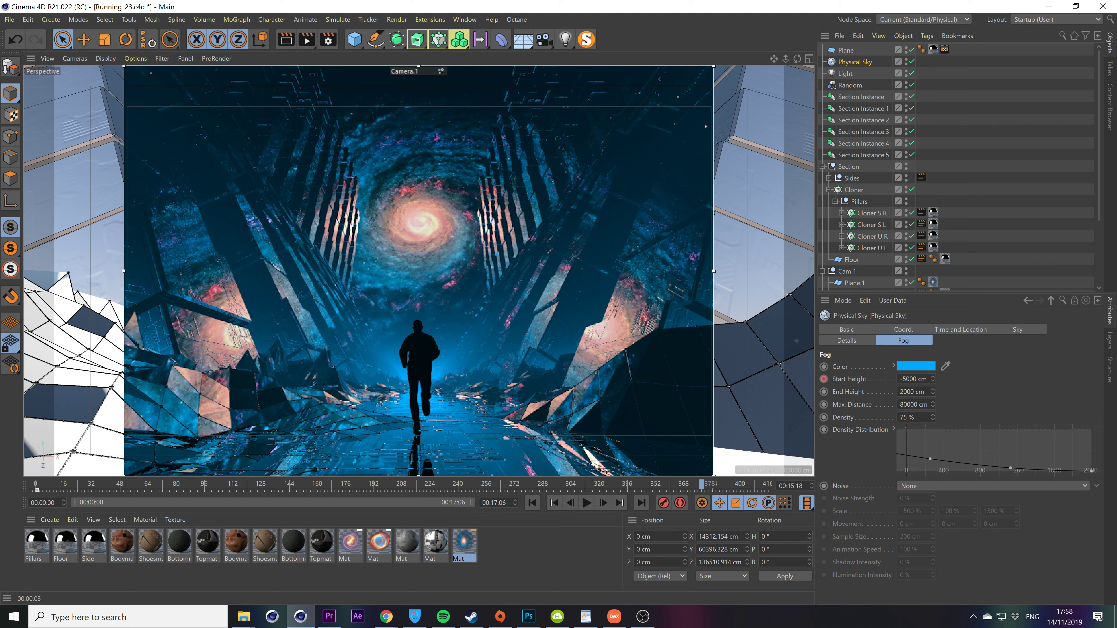
Set the Physical Sky fog density to 60% and render a preview in the viewport.
drag(918, 417, 831, 403)
text(60)
key(Return)
key(ctrl+r)
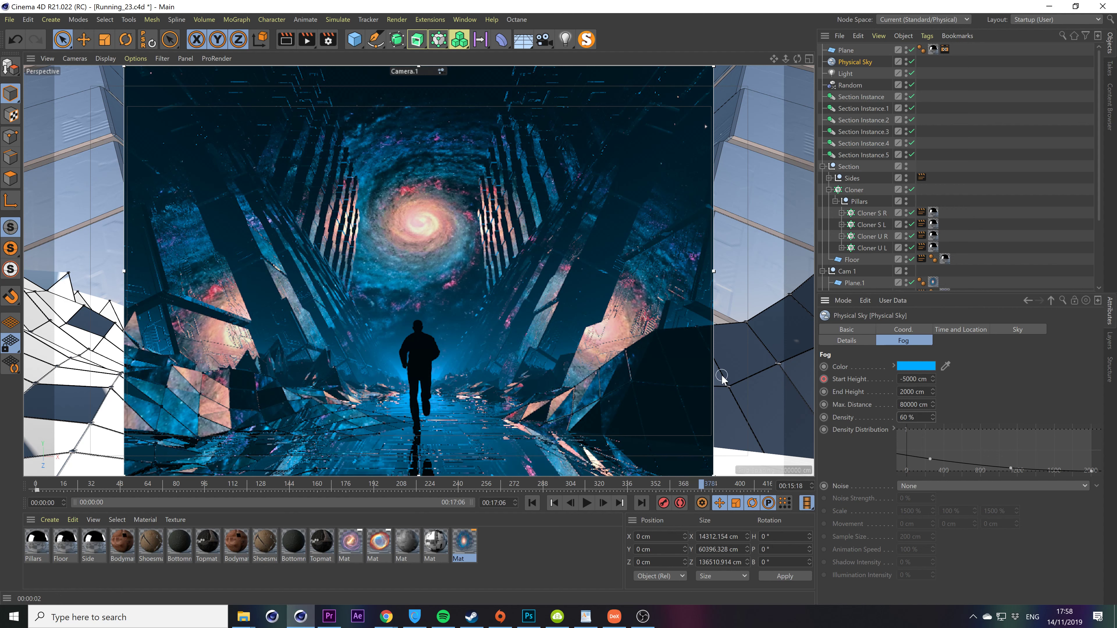
Set the render's anti-aliasing to Best and disable the Save and Multi-Pass outputs.
click(335, 40)
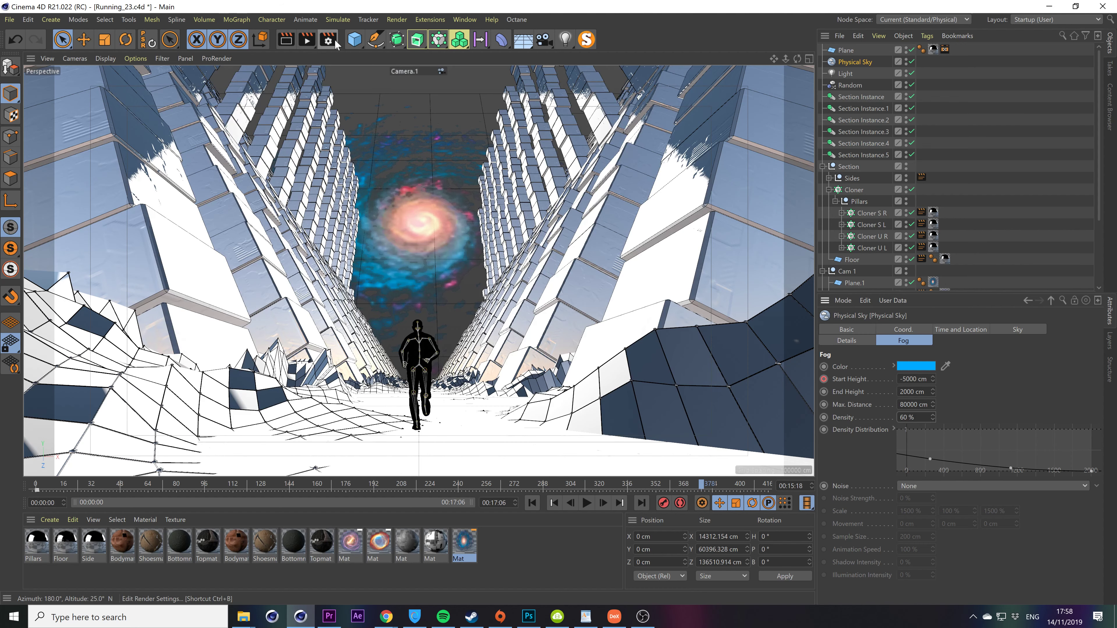
click(580, 78)
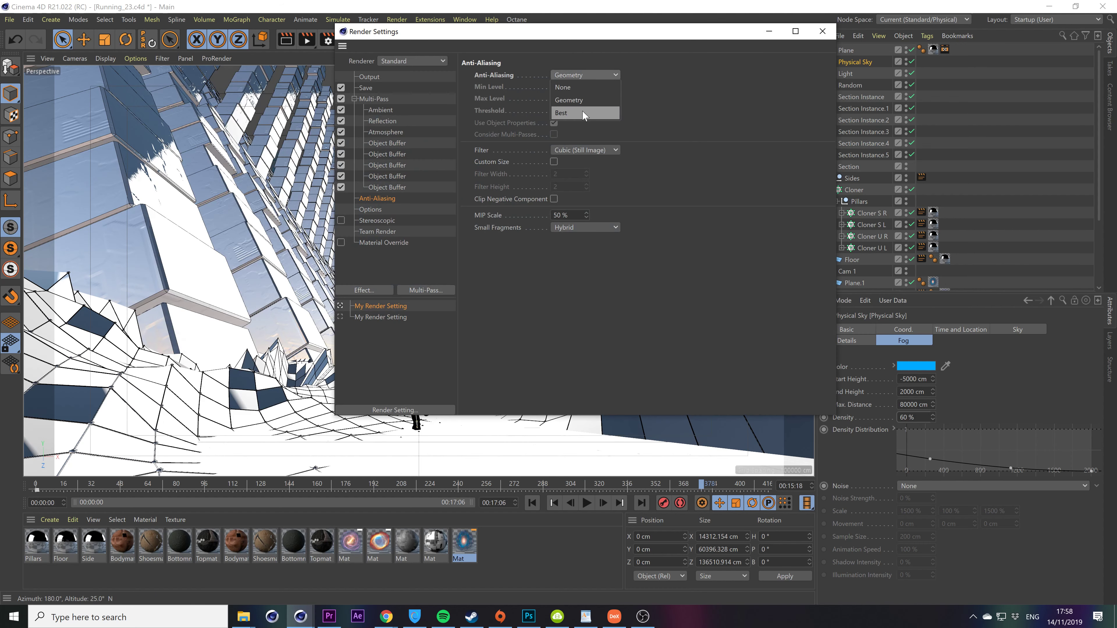
click(582, 110)
click(341, 88)
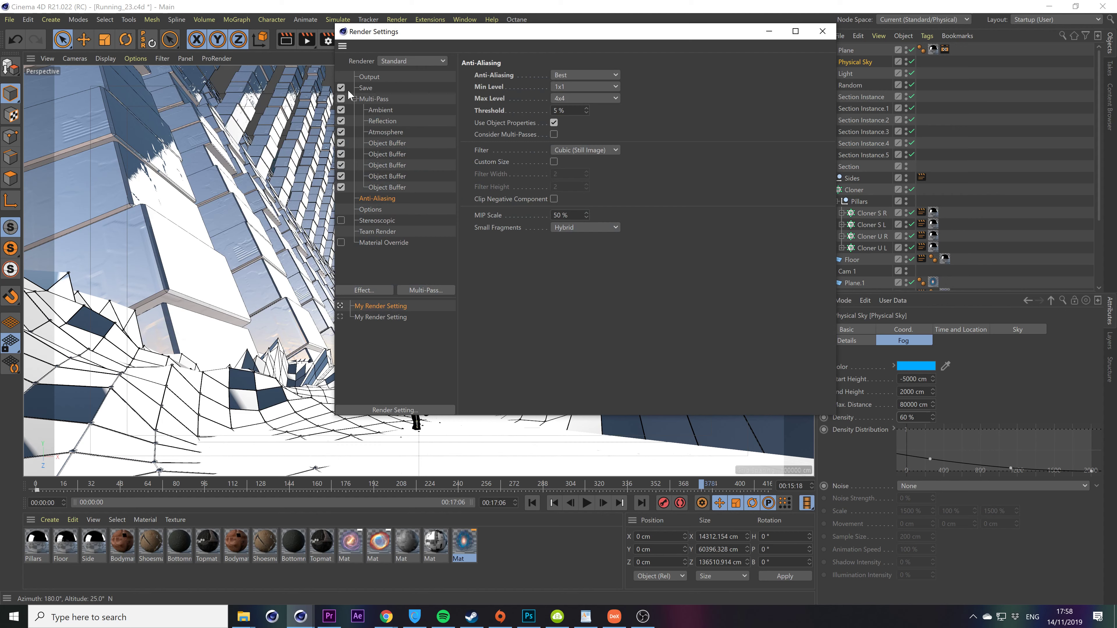
click(341, 99)
click(822, 32)
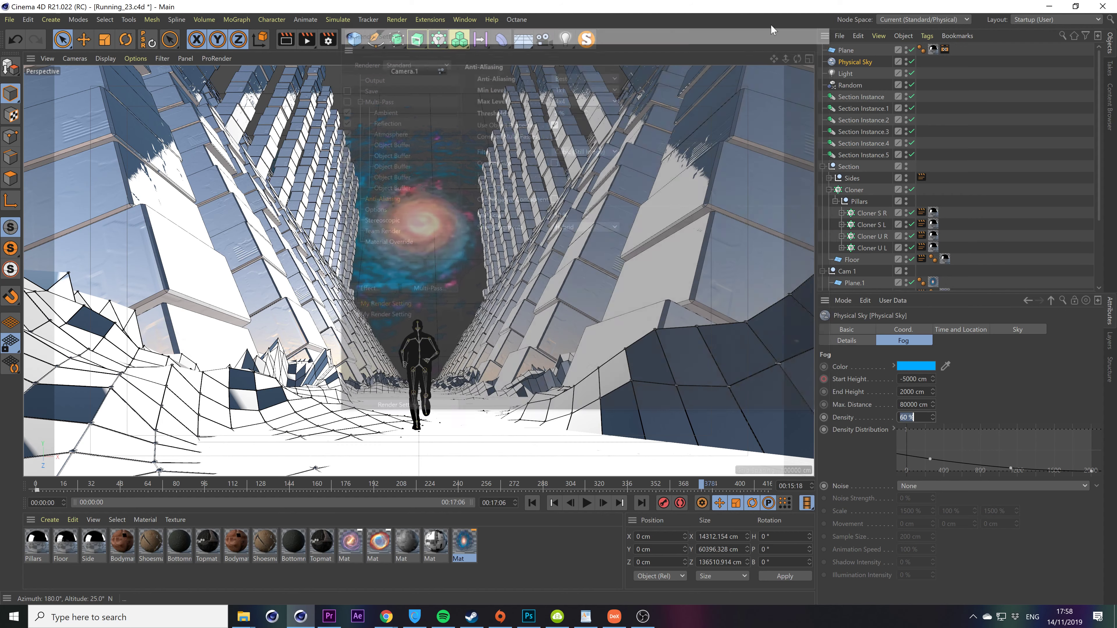
Render the animation to the Picture Viewer without saving and inspect the first frame in an enlarged view.
click(307, 39)
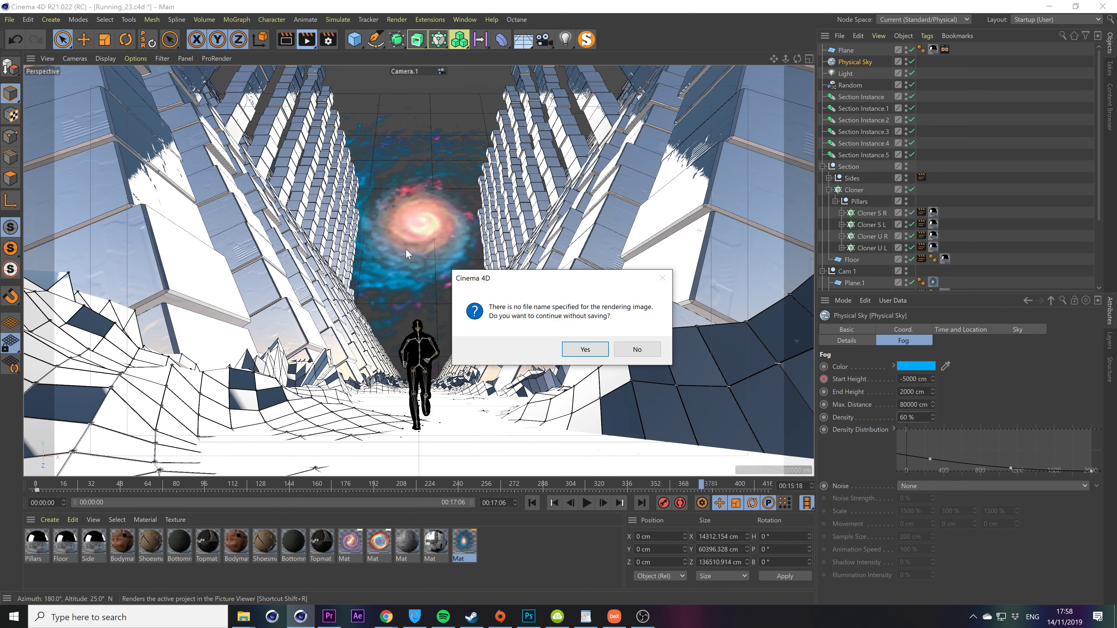
click(580, 350)
double_click(496, 30)
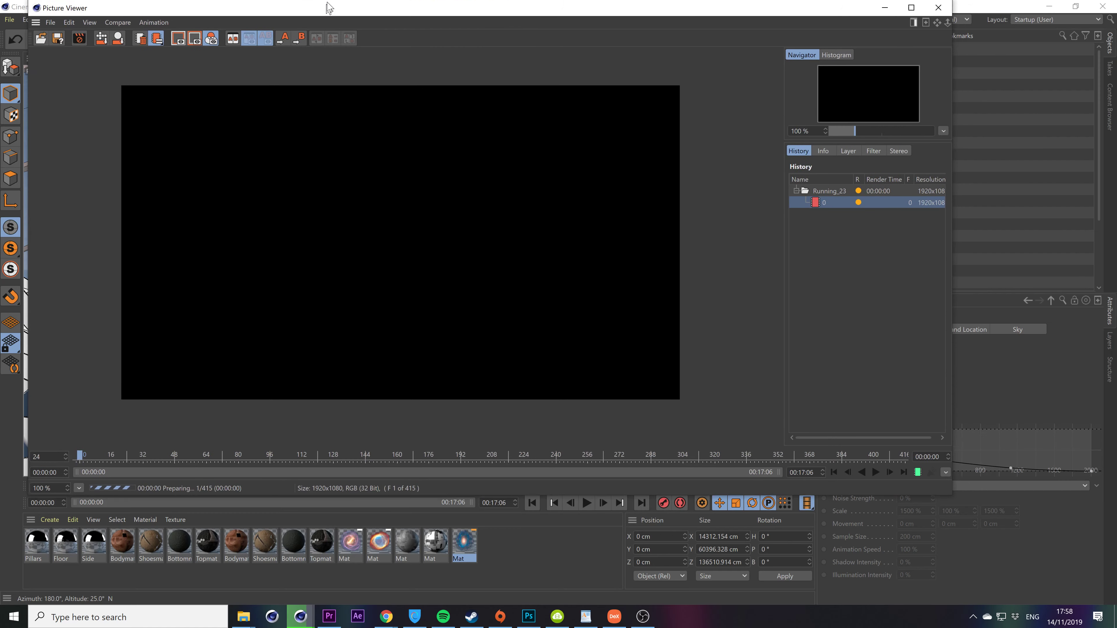
scroll(425, 259, up, 1)
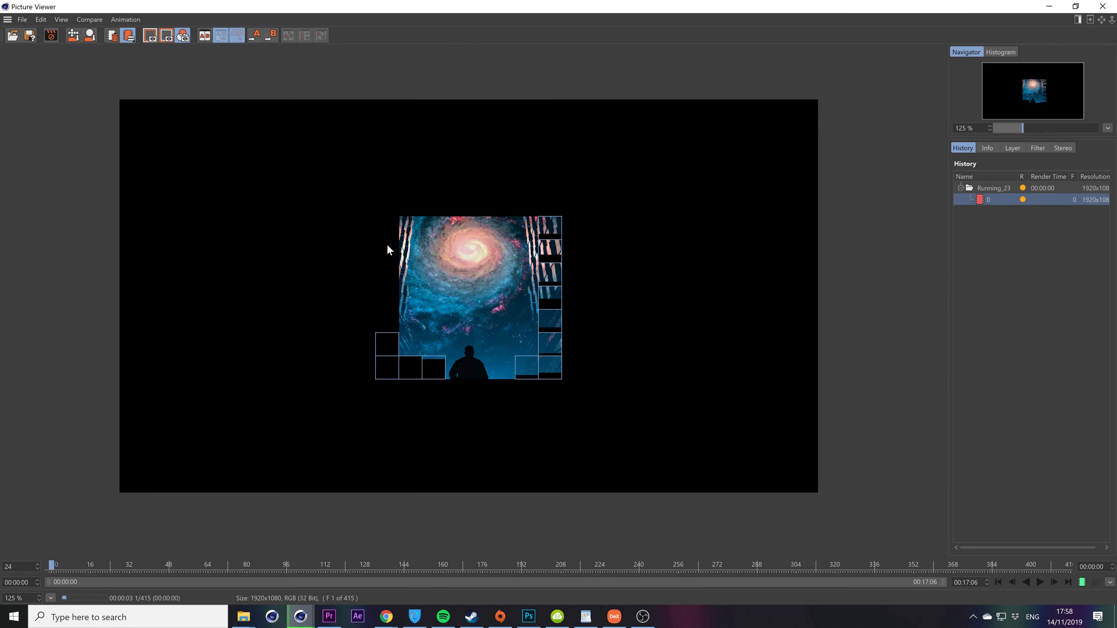
click(50, 598)
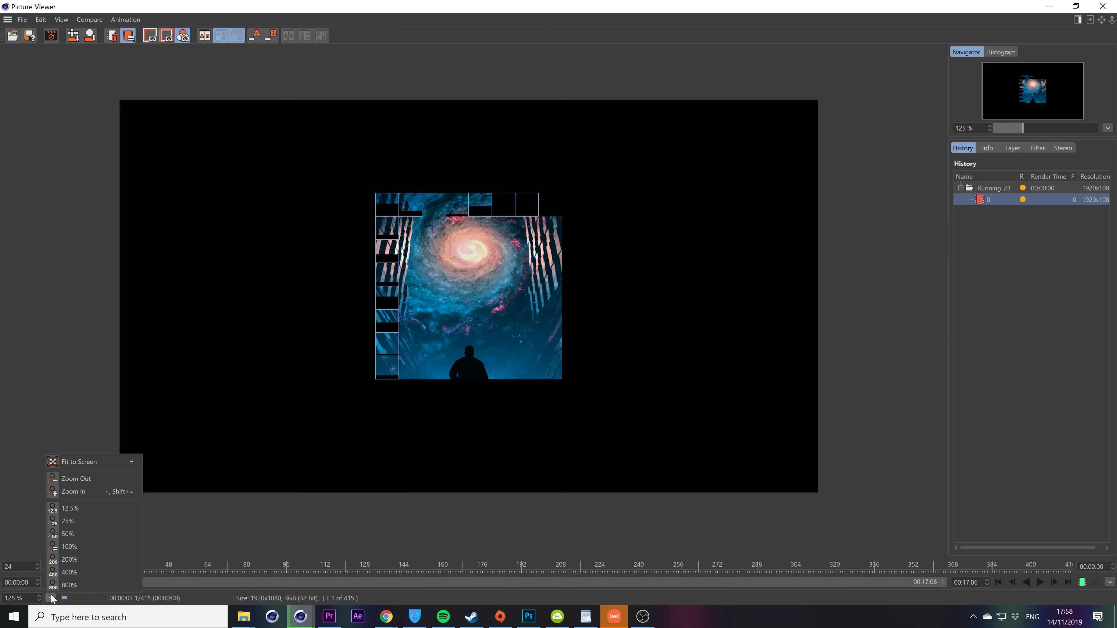
click(70, 560)
scroll(285, 387, down, 1)
scroll(197, 466, down, 1)
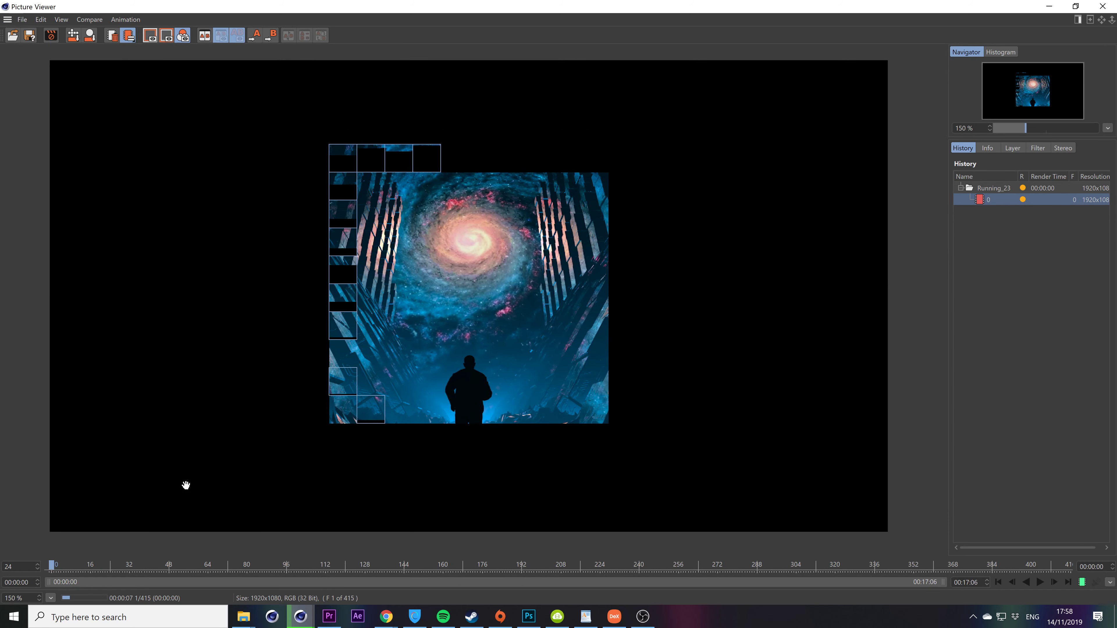
scroll(290, 433, down, 1)
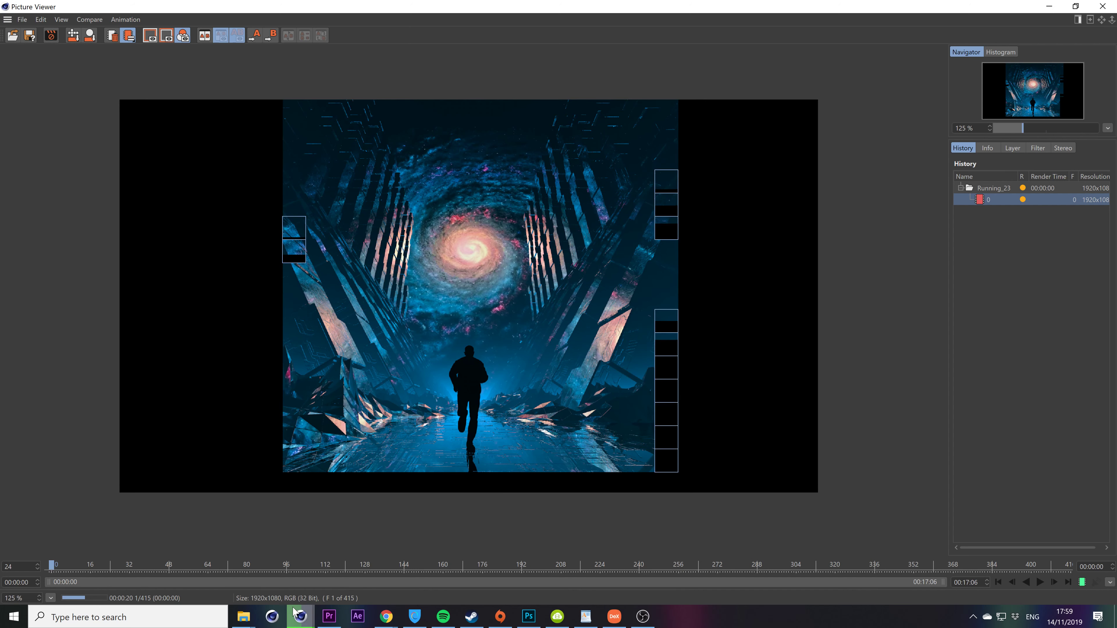
Switch to File Explorer and compare the galaxy images 2560x1440.jpg and 3Qjrcp3.jpg from the Textures folder at full size.
mouse_move(243, 616)
click(362, 572)
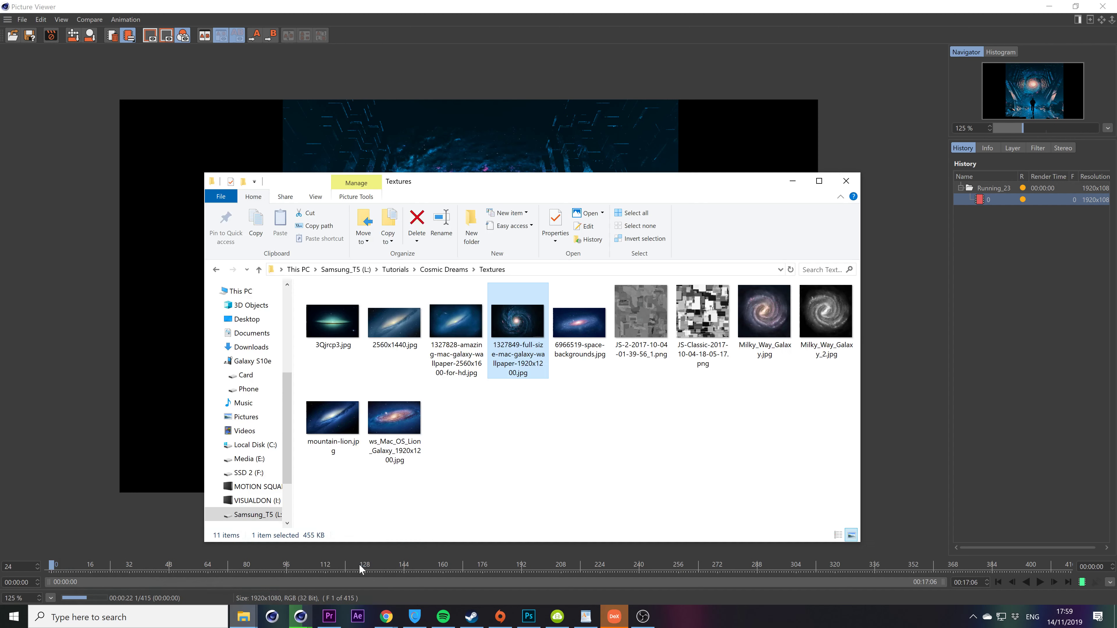
click(539, 442)
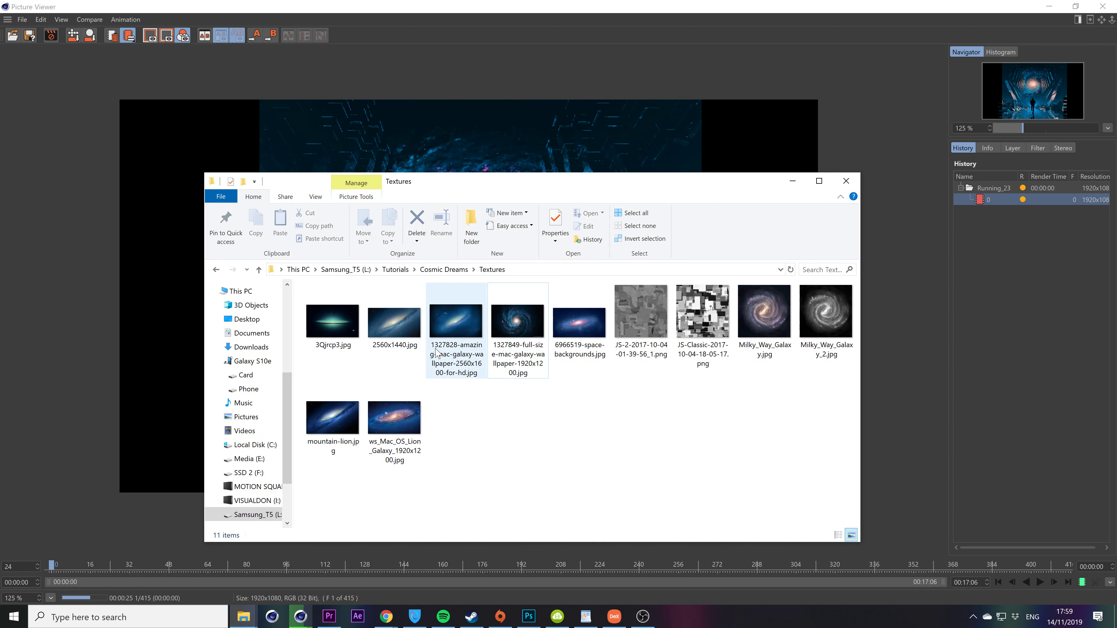
double_click(409, 348)
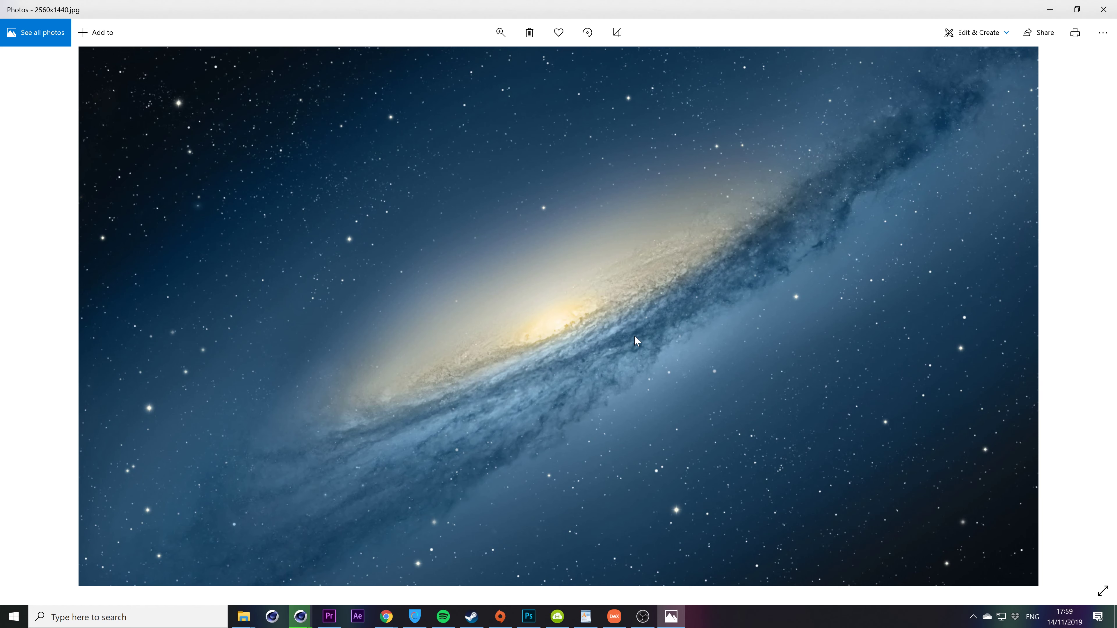
key(Right)
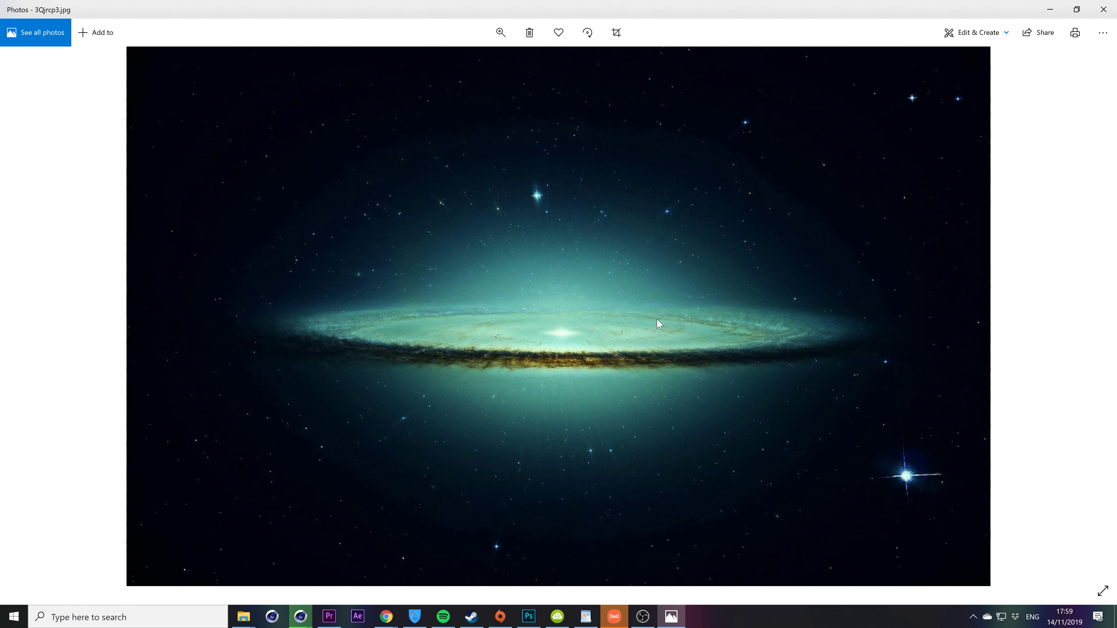
key(Left)
key(Right)
key(Left)
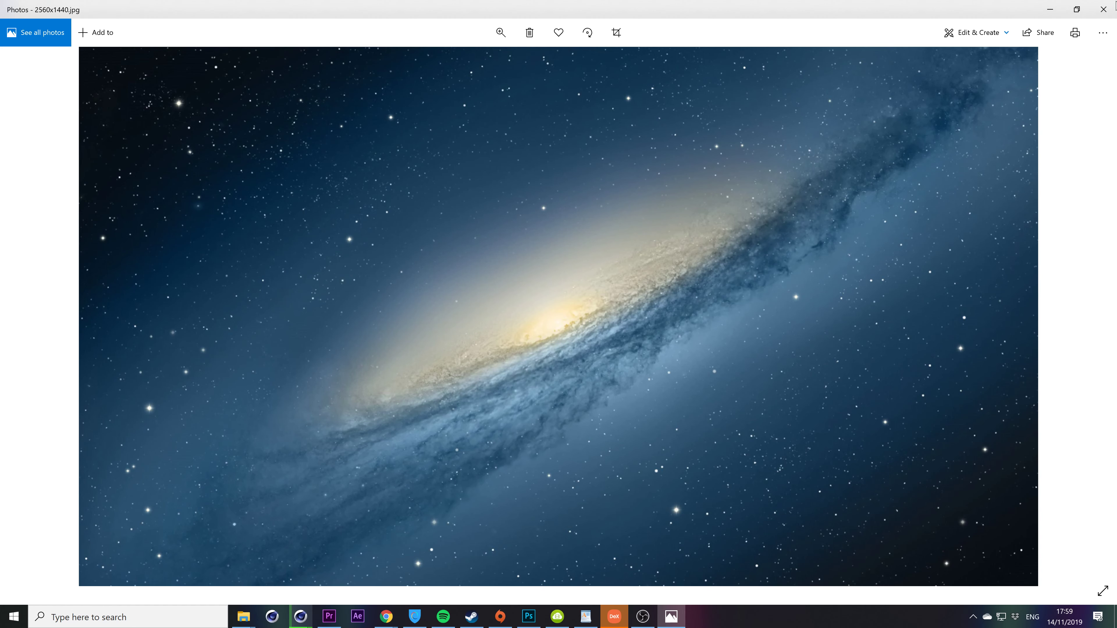
click(1103, 8)
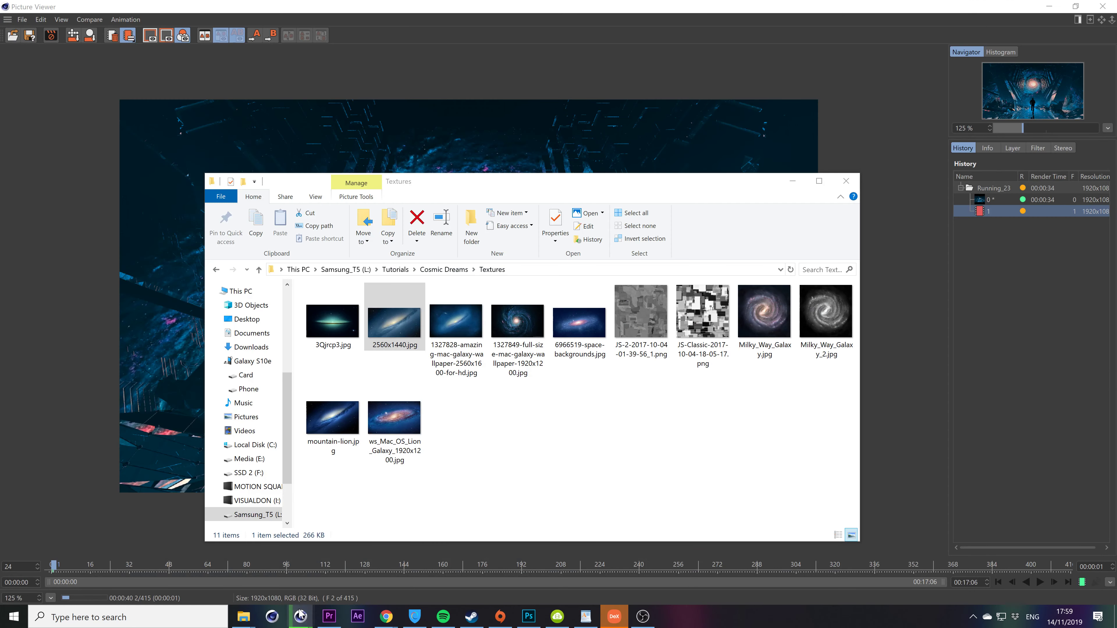
Return to Cinema 4D, stop the running render and close the Picture Viewer.
click(301, 616)
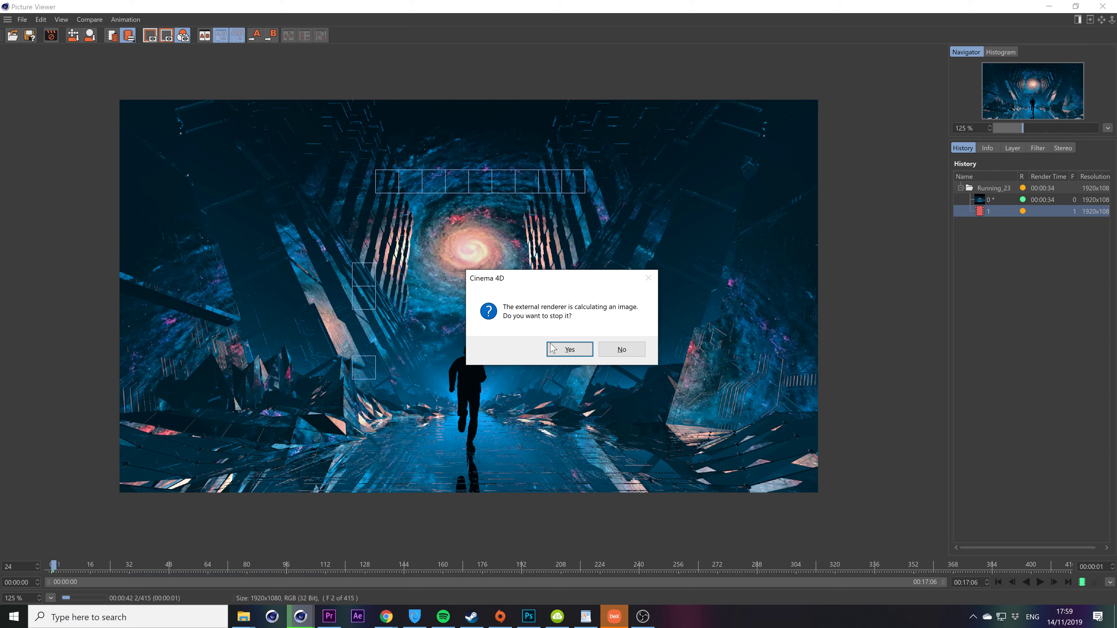
click(570, 350)
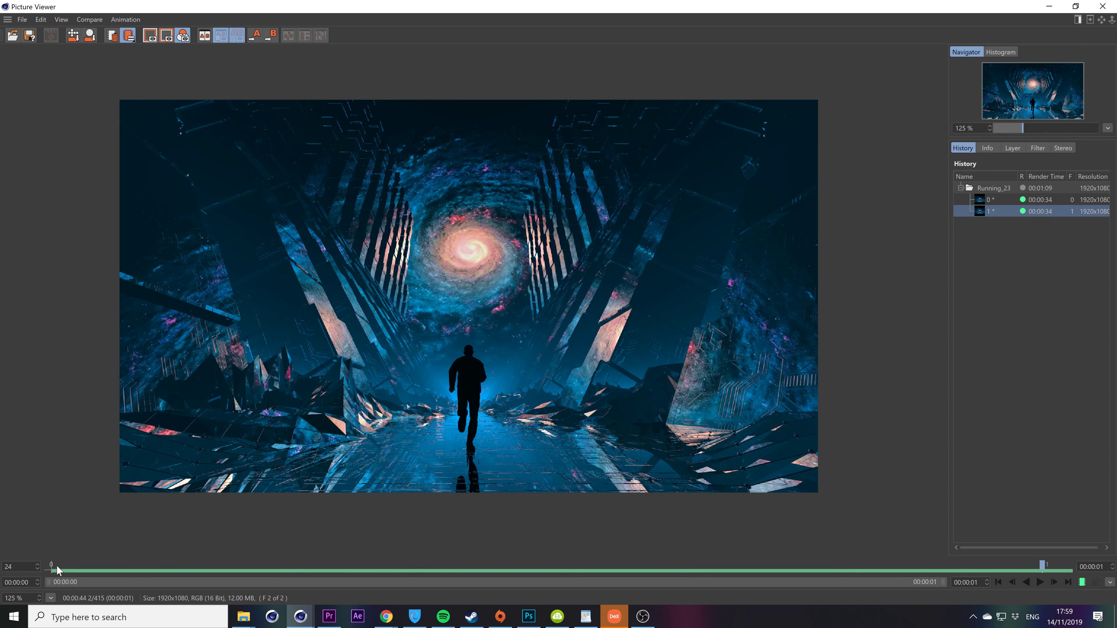
click(1103, 6)
Save the project, then save an incremental version of it.
key(ctrl+s)
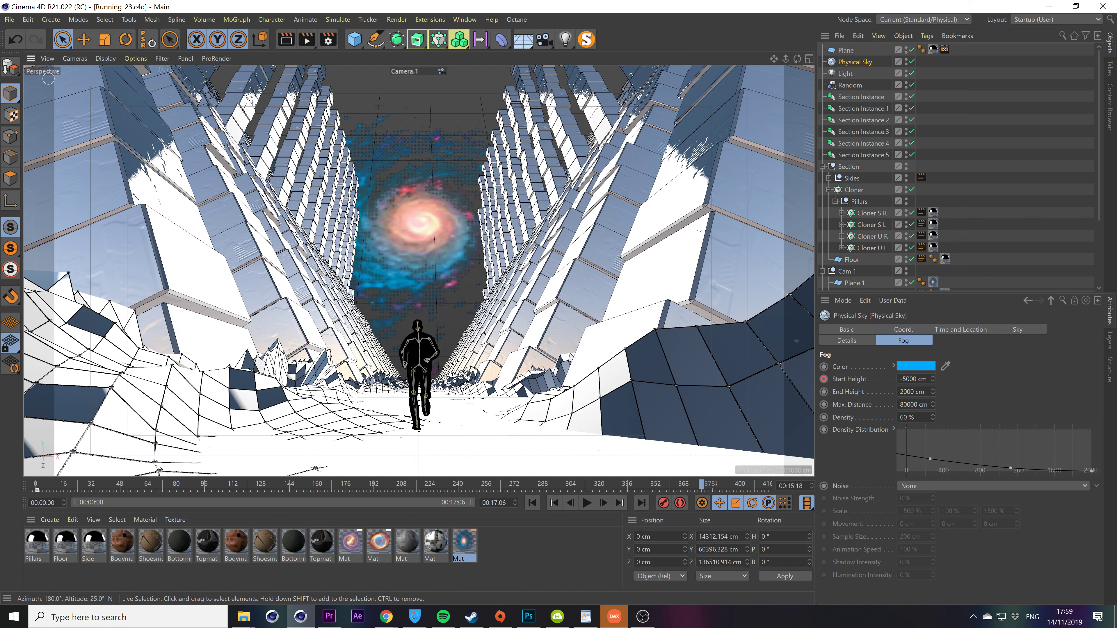
click(9, 19)
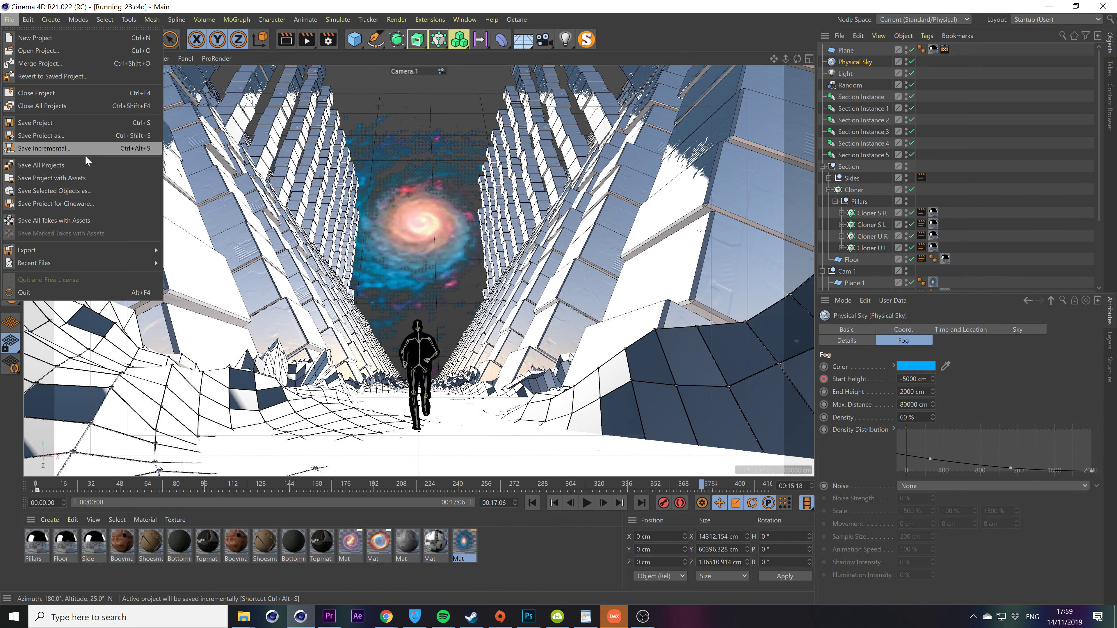
click(64, 149)
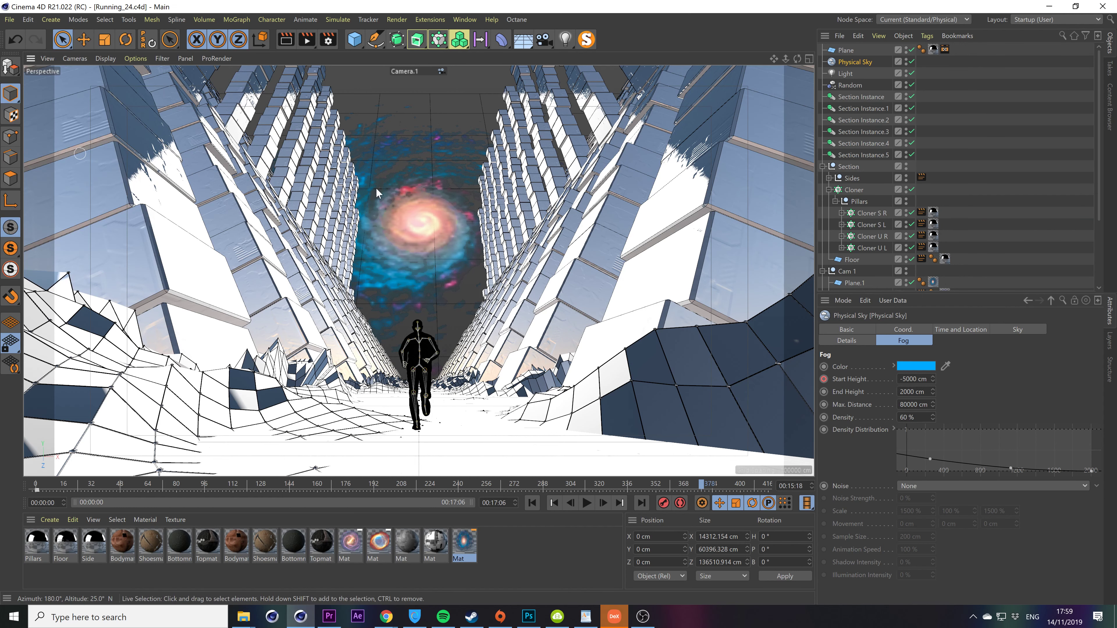
Switch to File Explorer and create a new Cinema 4D material from 2560x1440.jpg in the Textures folder.
click(993, 235)
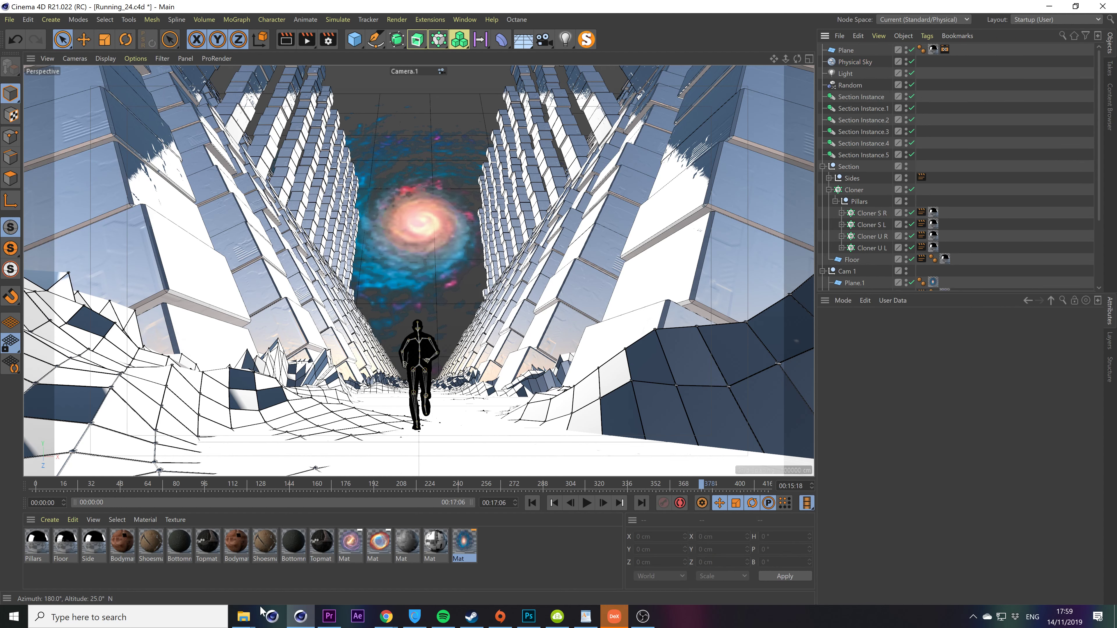
mouse_move(247, 616)
click(375, 573)
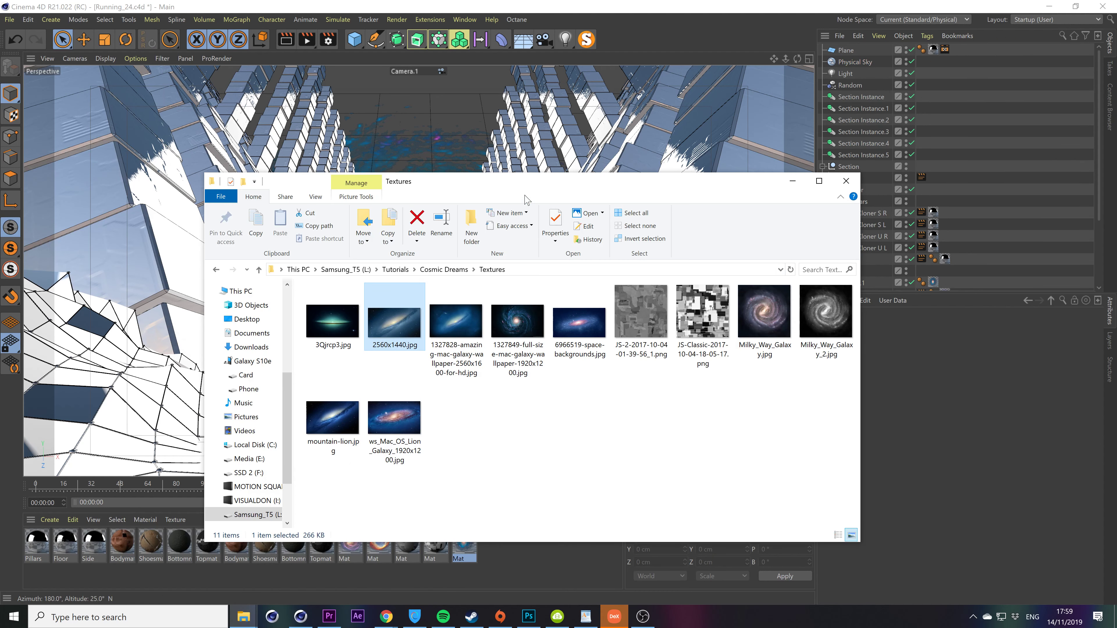
drag(559, 174, 588, 134)
drag(484, 148, 713, 94)
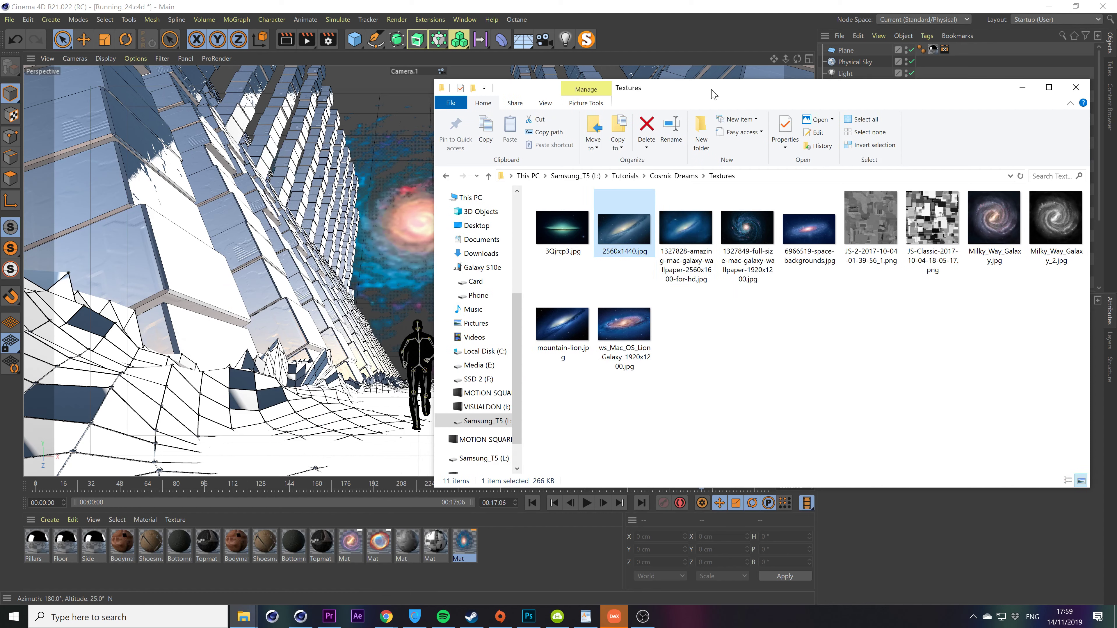
click(640, 326)
click(615, 256)
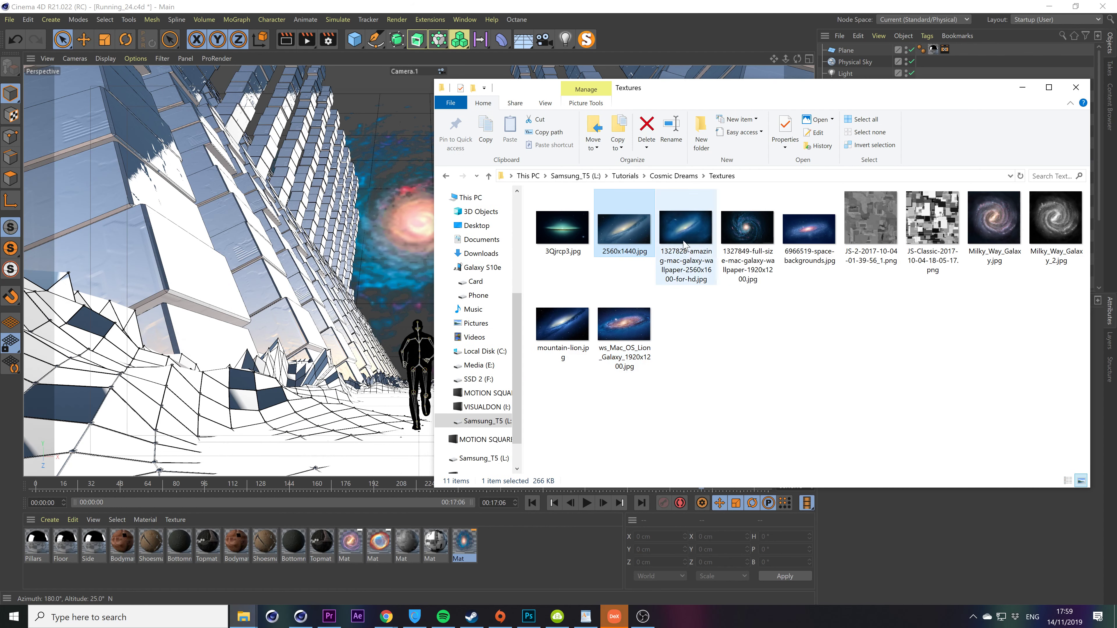
drag(613, 222, 553, 553)
click(653, 359)
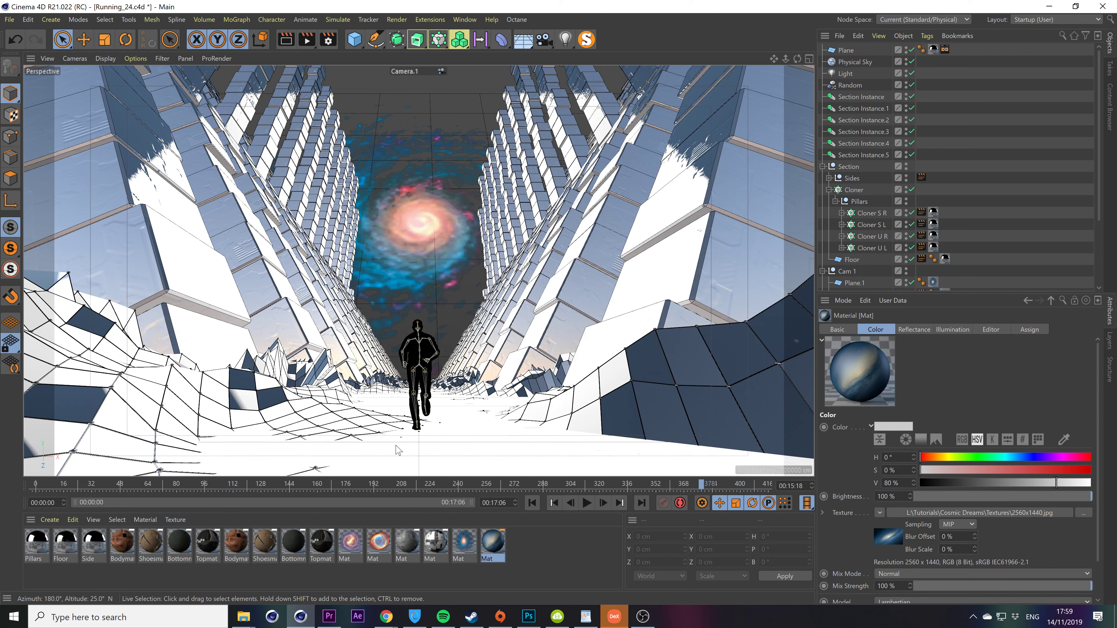
Check the image resolution in the new galaxy material and set Plane.1 to 2560 cm wide and 1440 cm high.
double_click(500, 544)
click(205, 256)
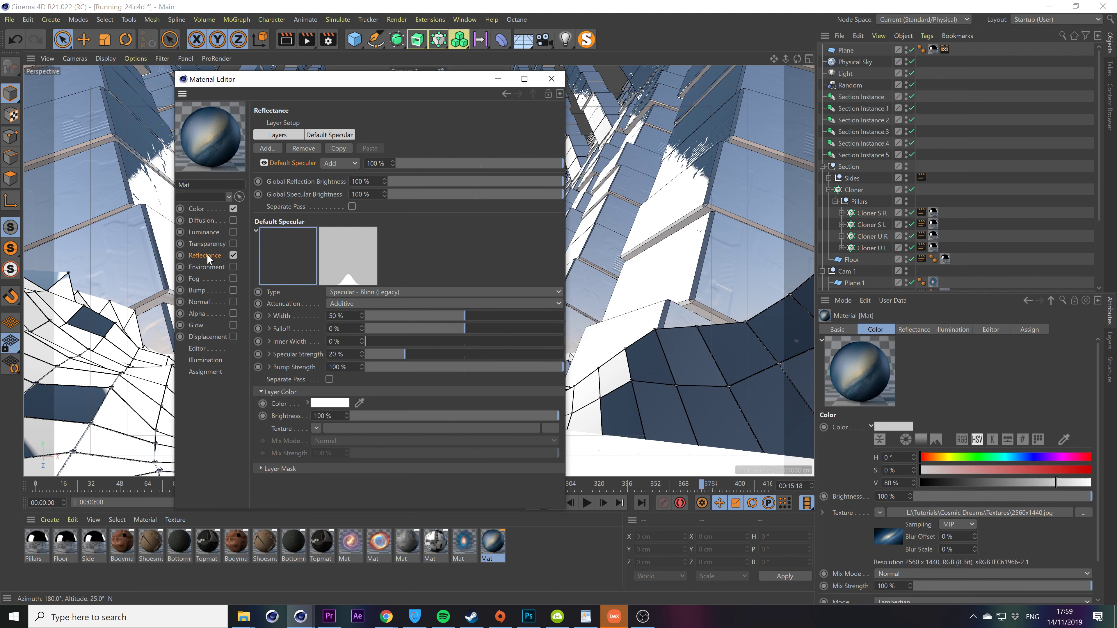
click(220, 209)
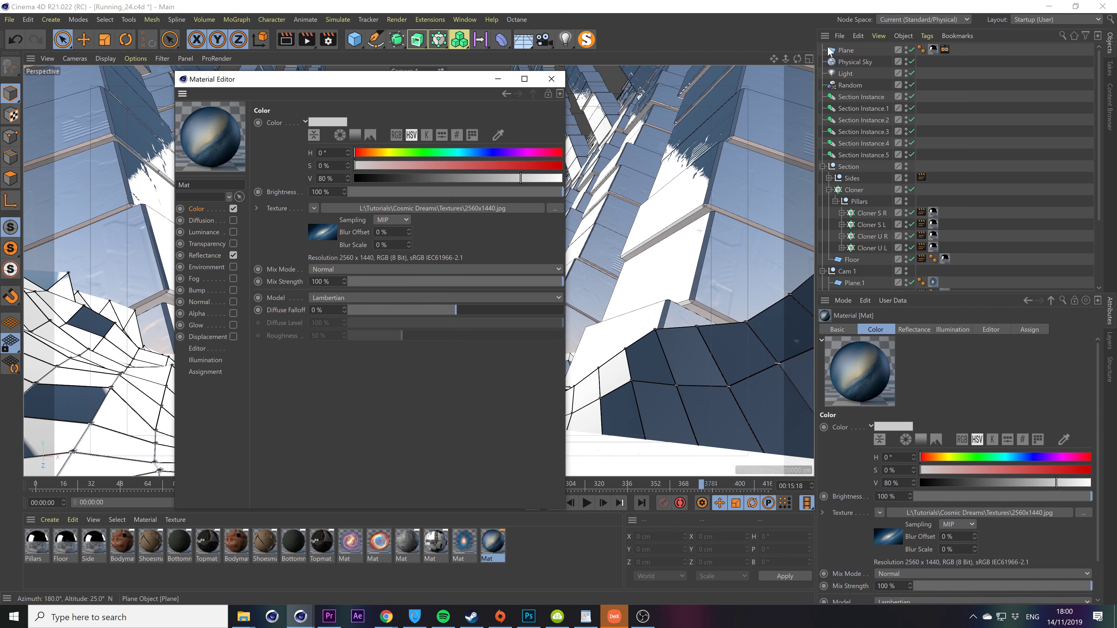
click(846, 49)
scroll(859, 225, down, 3)
click(846, 192)
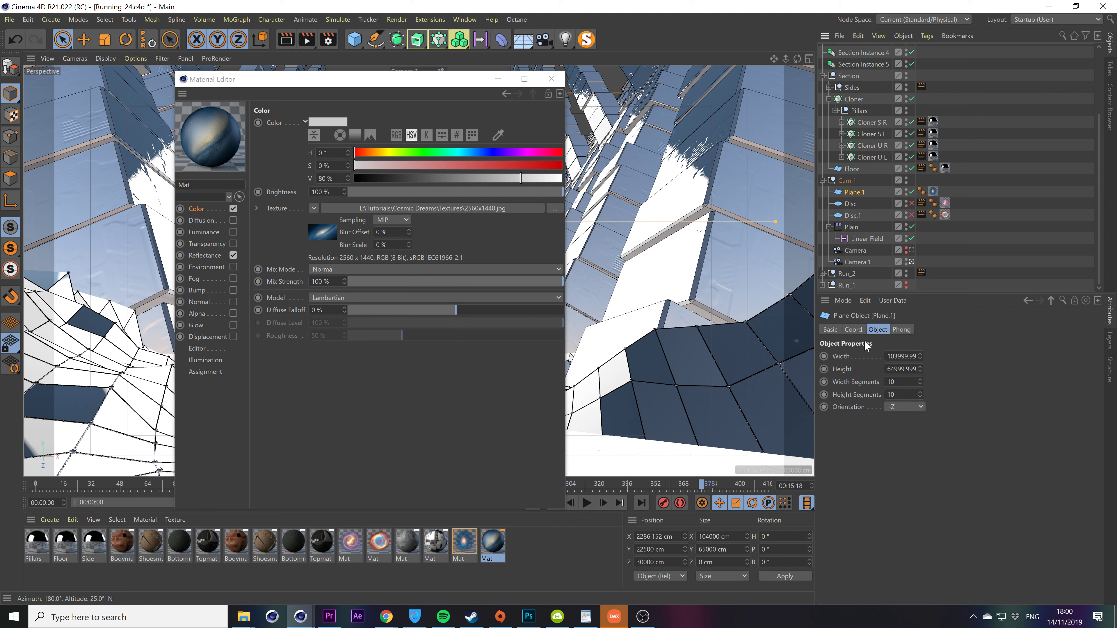
click(906, 356)
text(2560)
key(Tab)
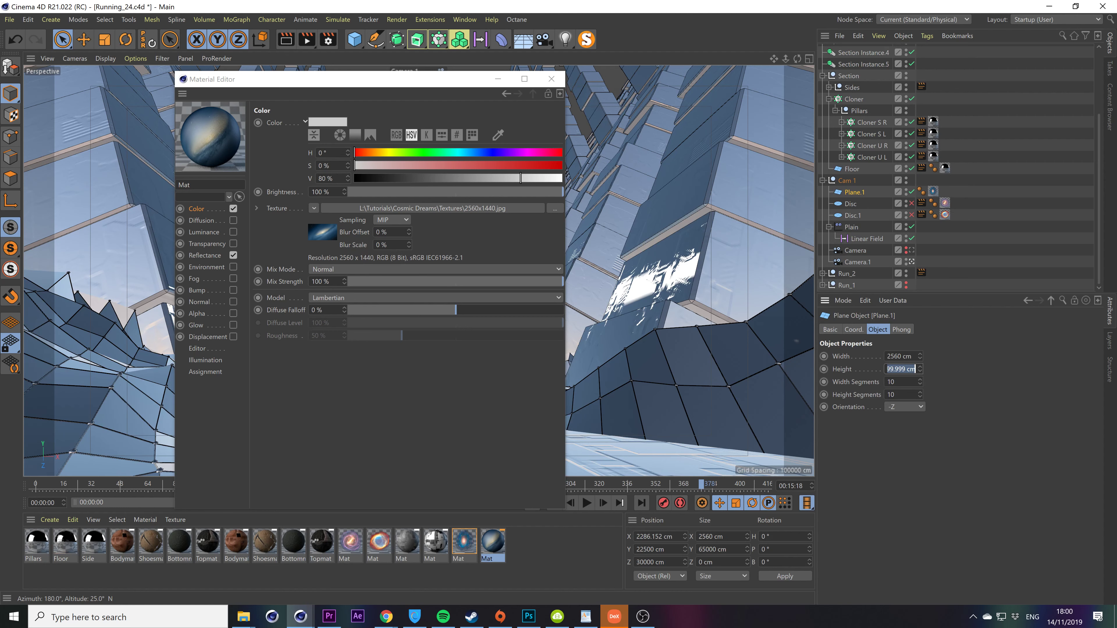
text(1440)
key(Return)
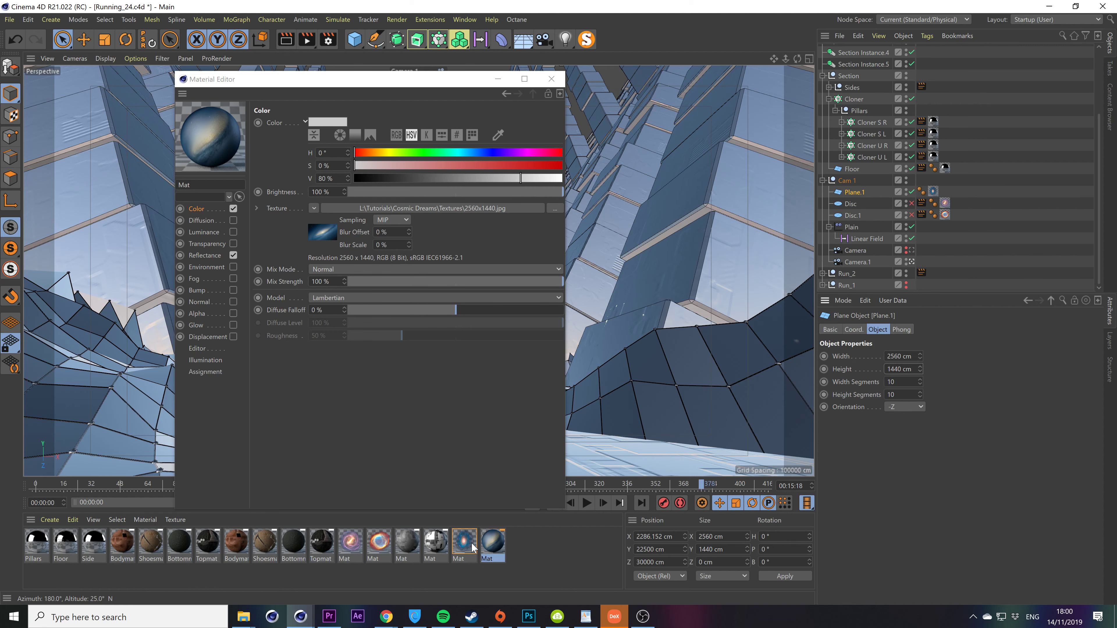
Apply the new 2560x1440.jpg material to Plane.1 and close the Material Editor.
drag(335, 79, 193, 79)
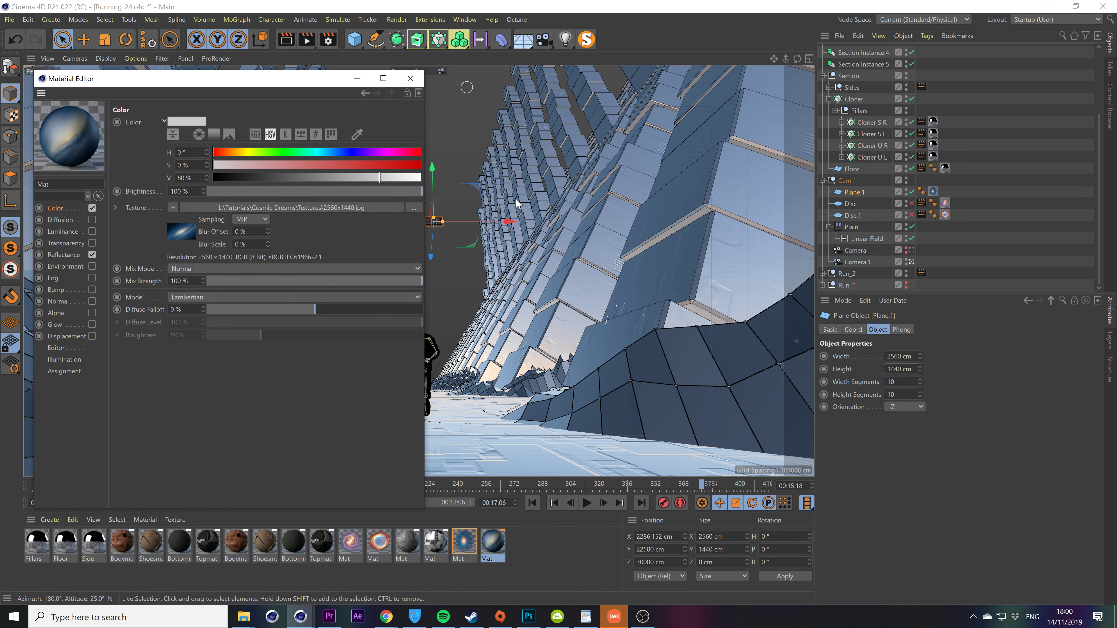
drag(200, 84, 203, 82)
drag(182, 241, 852, 196)
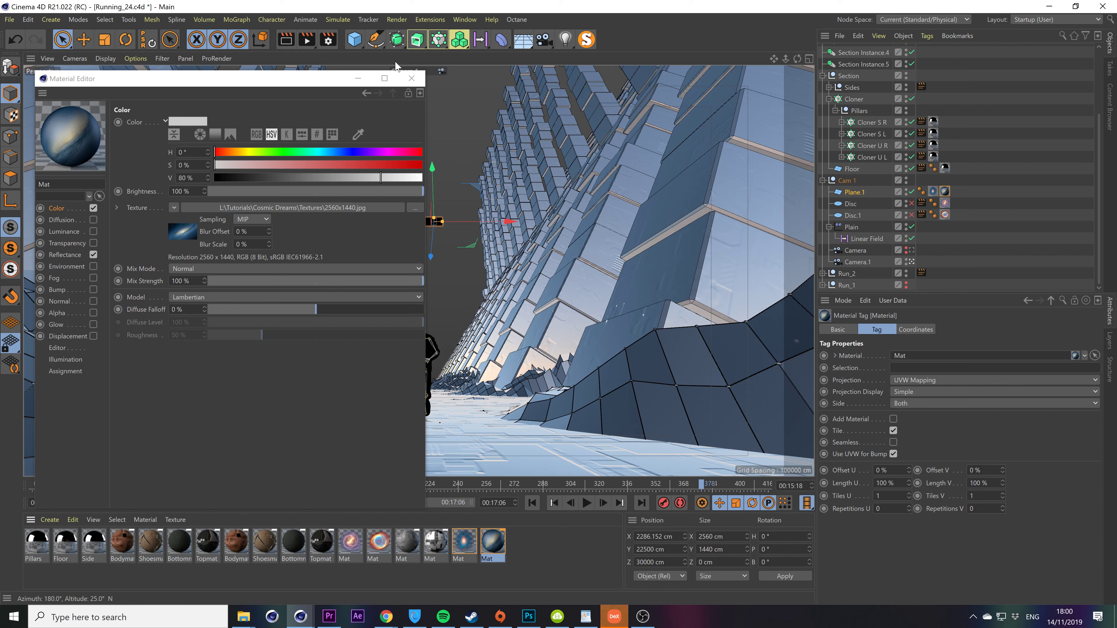
click(412, 79)
Scale Plane.1 up proportionally to a Y size of 65000 cm.
click(710, 549)
text(650)
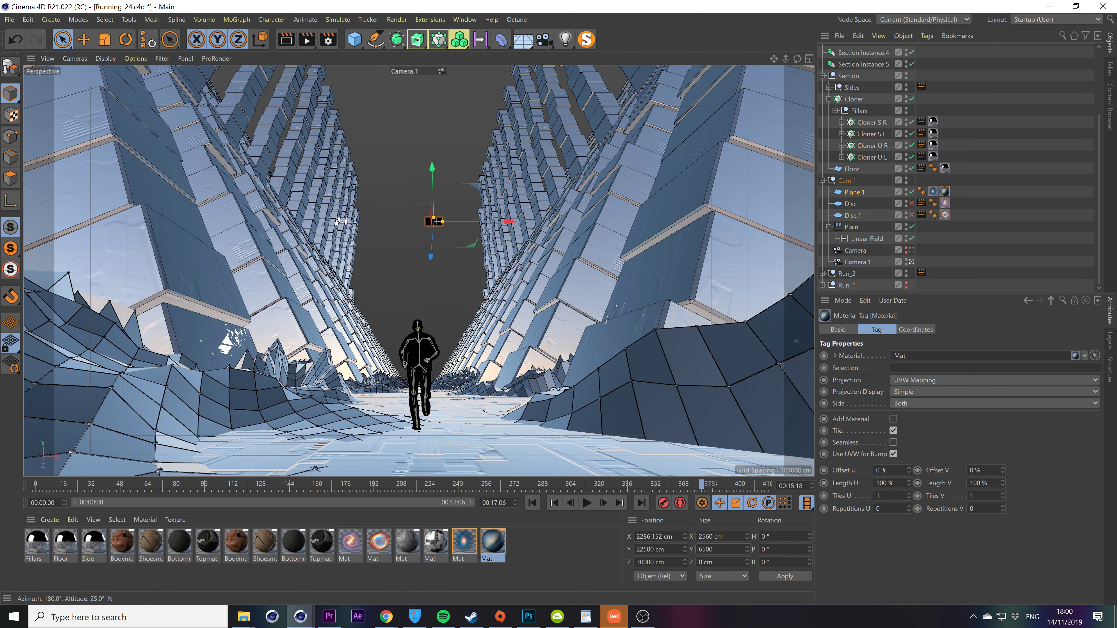
text(0)
key(Return)
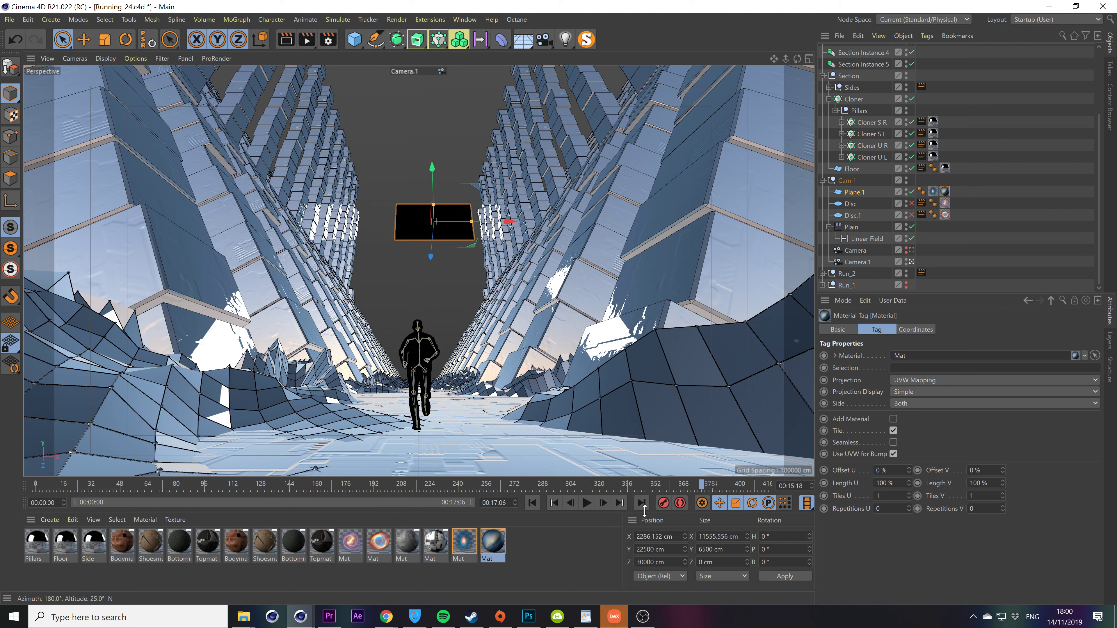
text(0)
key(Return)
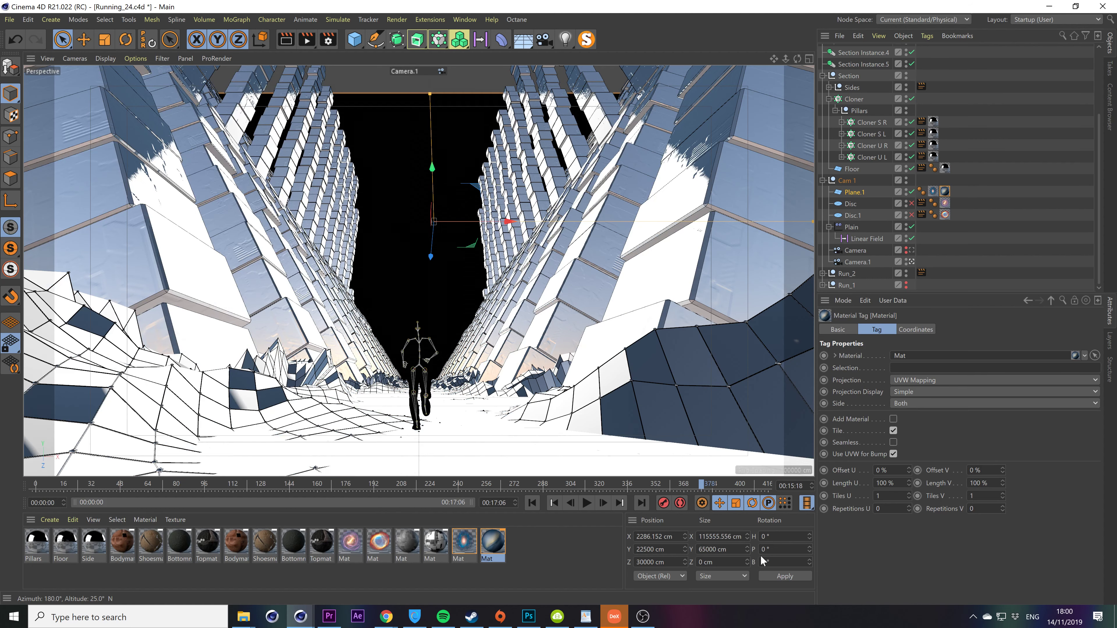
Make the new galaxy material luminous with 2560x1440.jpg as its Luminance texture, and disable its Color and Reflectance channels.
double_click(493, 544)
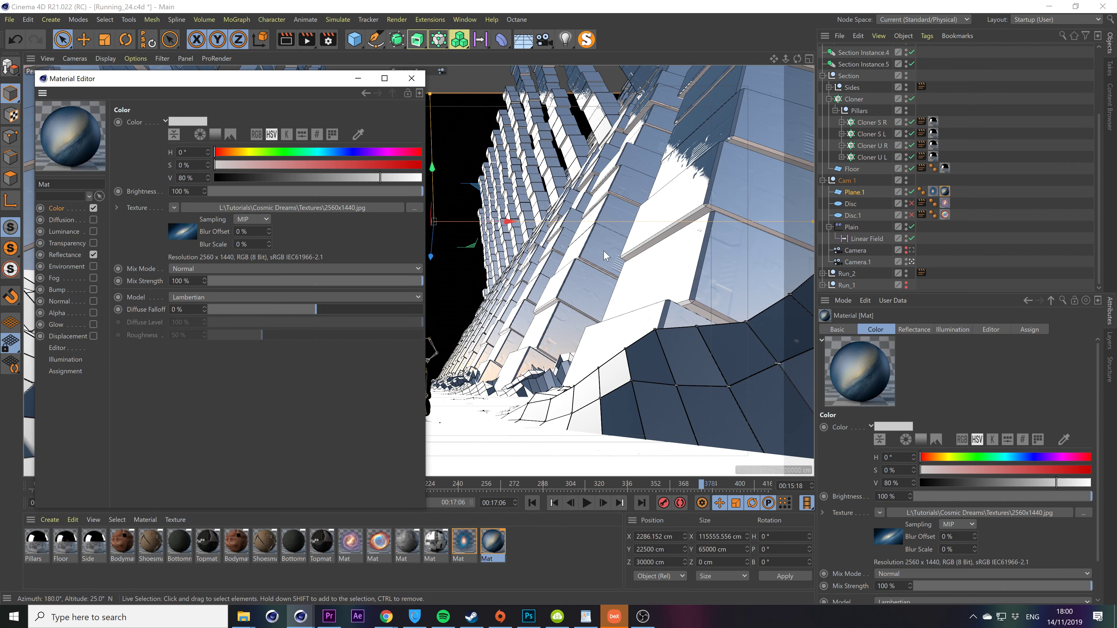
drag(267, 79, 901, 85)
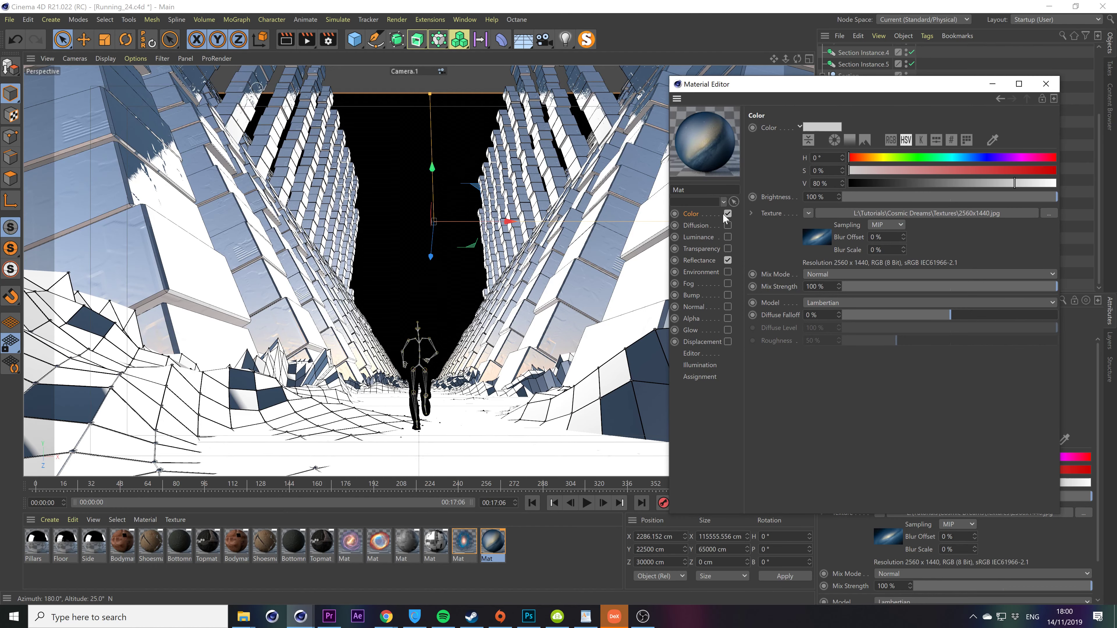
drag(719, 240, 717, 237)
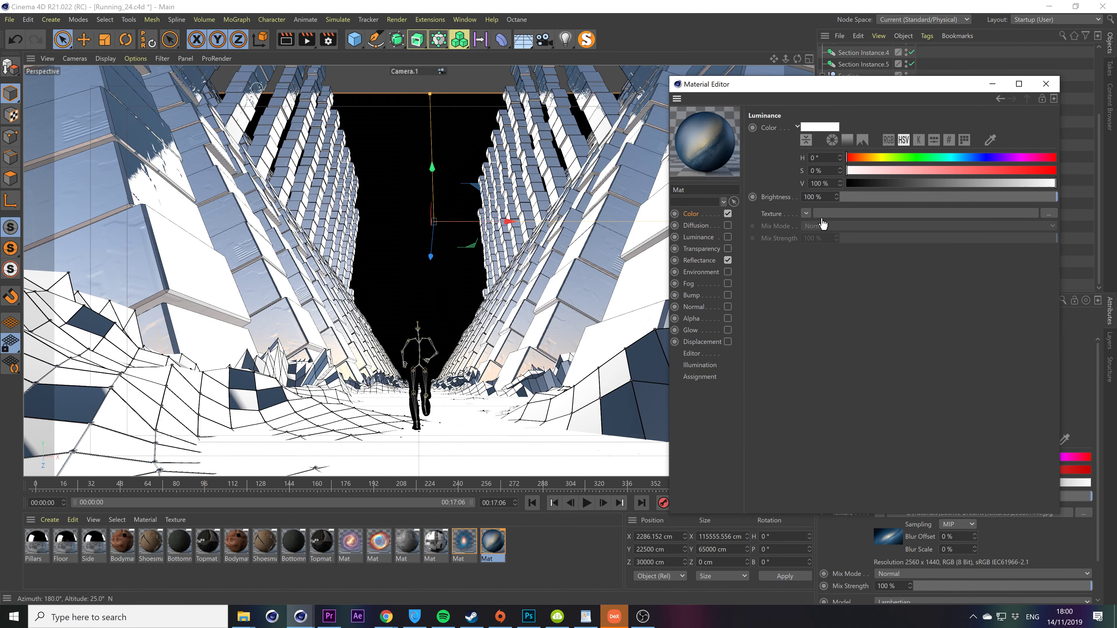
click(728, 260)
click(728, 213)
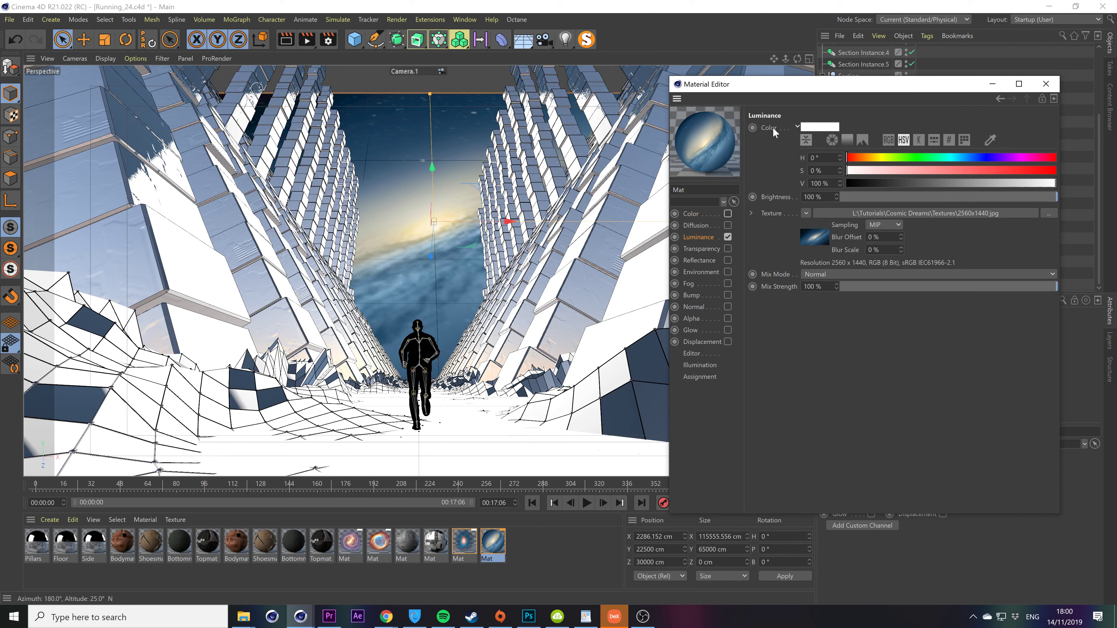
drag(750, 90, 519, 90)
click(814, 83)
Center Plane.1 horizontally at X position 0 cm and render the camera view.
click(650, 536)
key(ctrl+a)
text(0)
key(Return)
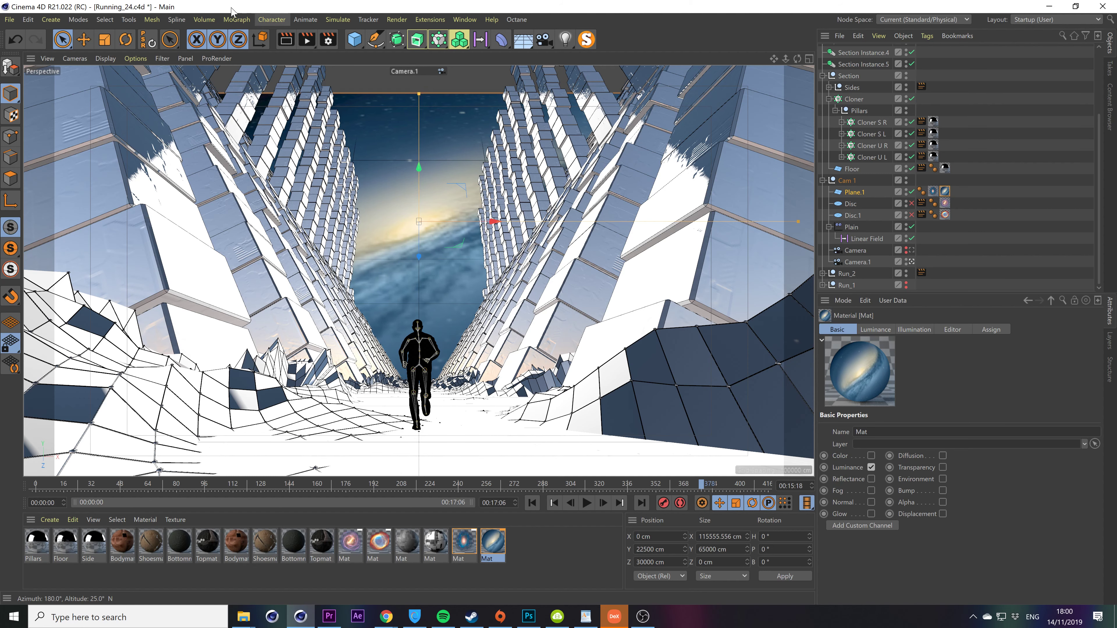
click(285, 41)
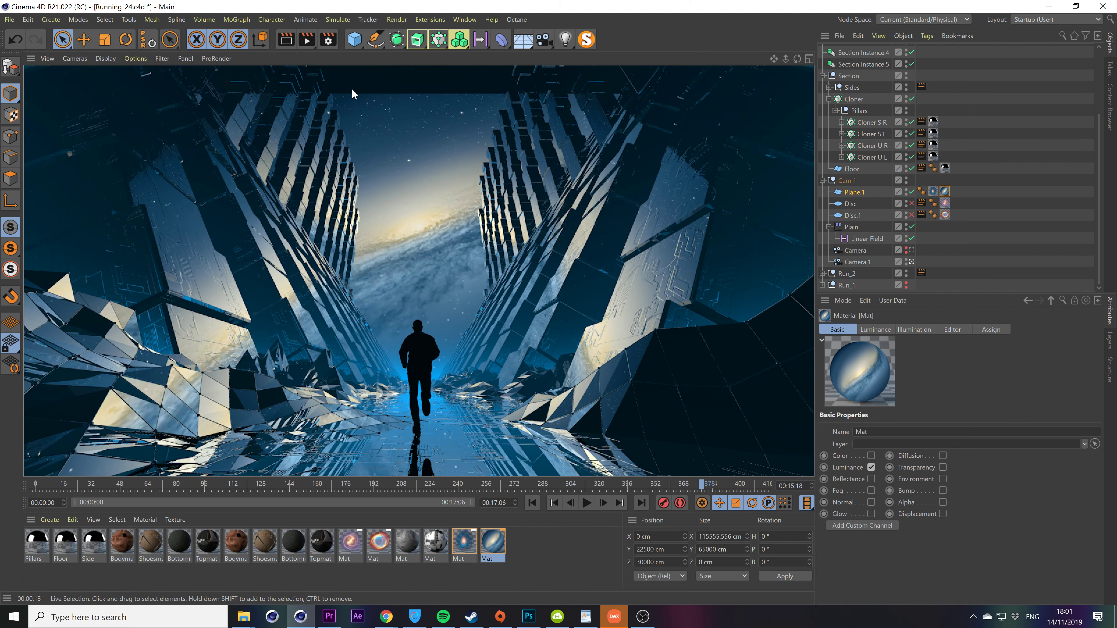
Enable the galaxy material's Alpha channel with 2560x1440.jpg as its texture and wrap that texture in a Filter shader.
double_click(503, 541)
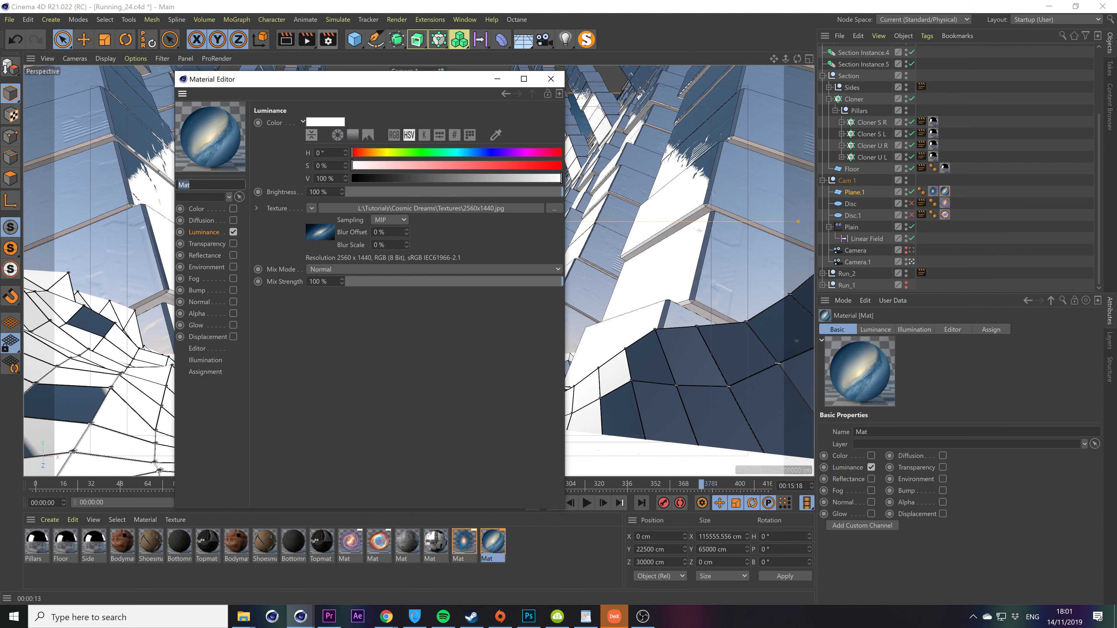
click(312, 208)
click(240, 310)
click(236, 312)
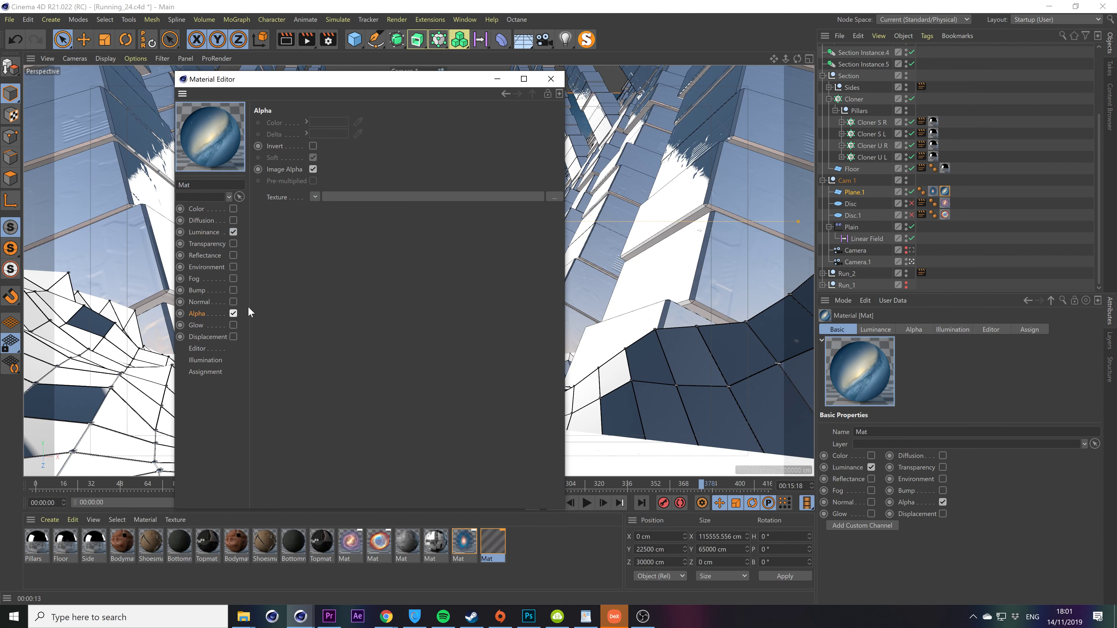
click(314, 196)
click(332, 260)
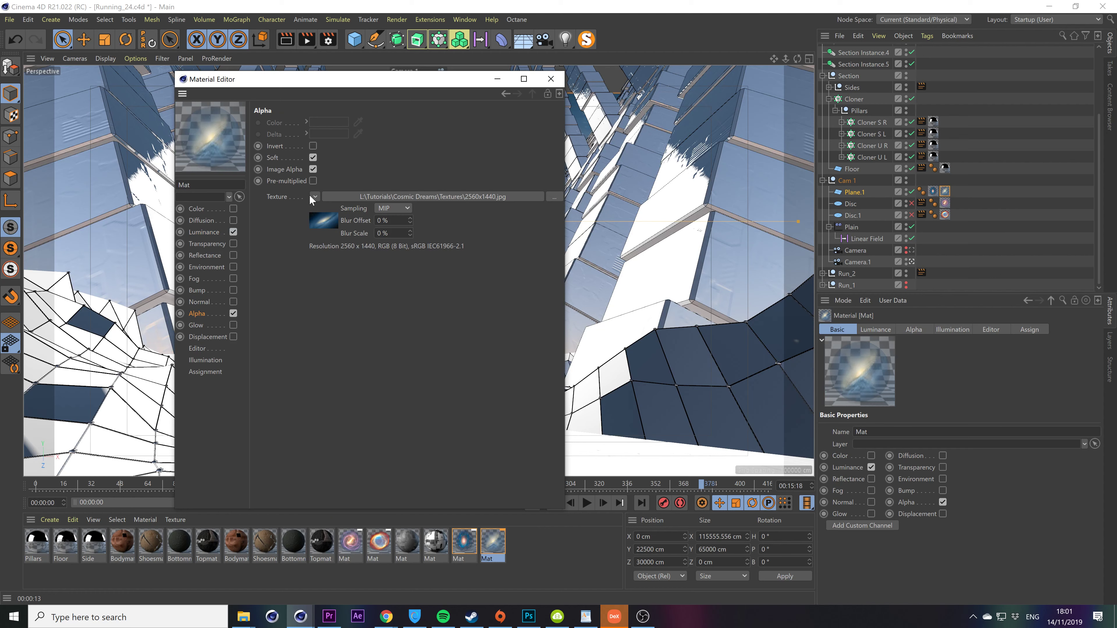
click(315, 196)
click(322, 391)
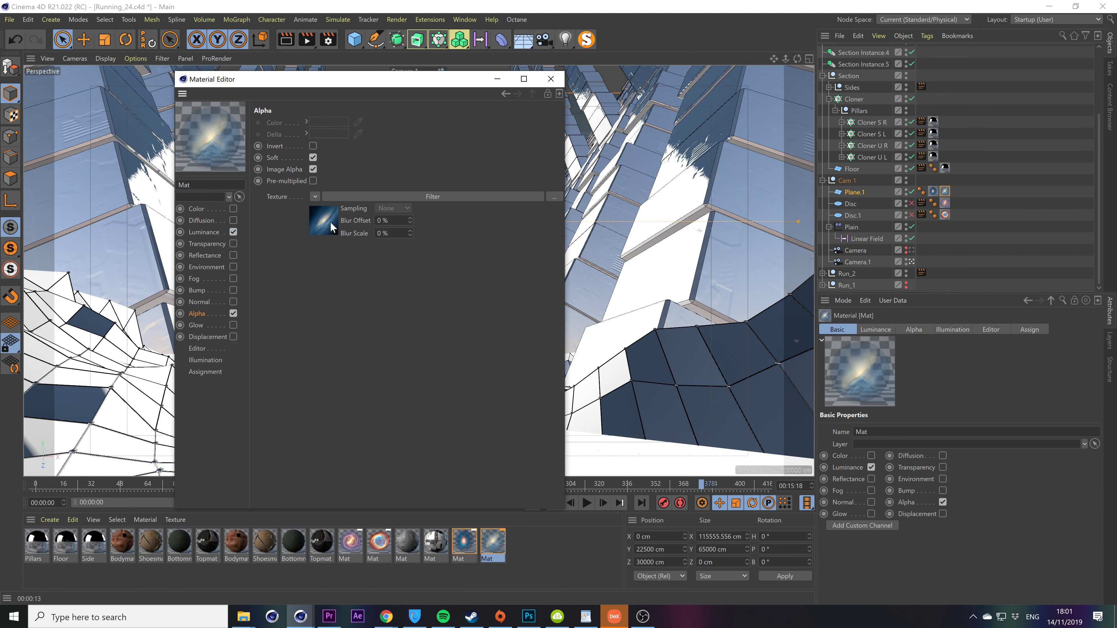
In the alpha Filter, enable Colorize and clipping, set Low Clip to 28% and reduce High Clip.
click(330, 222)
click(317, 304)
drag(366, 84, 702, 112)
click(653, 381)
drag(694, 393, 744, 392)
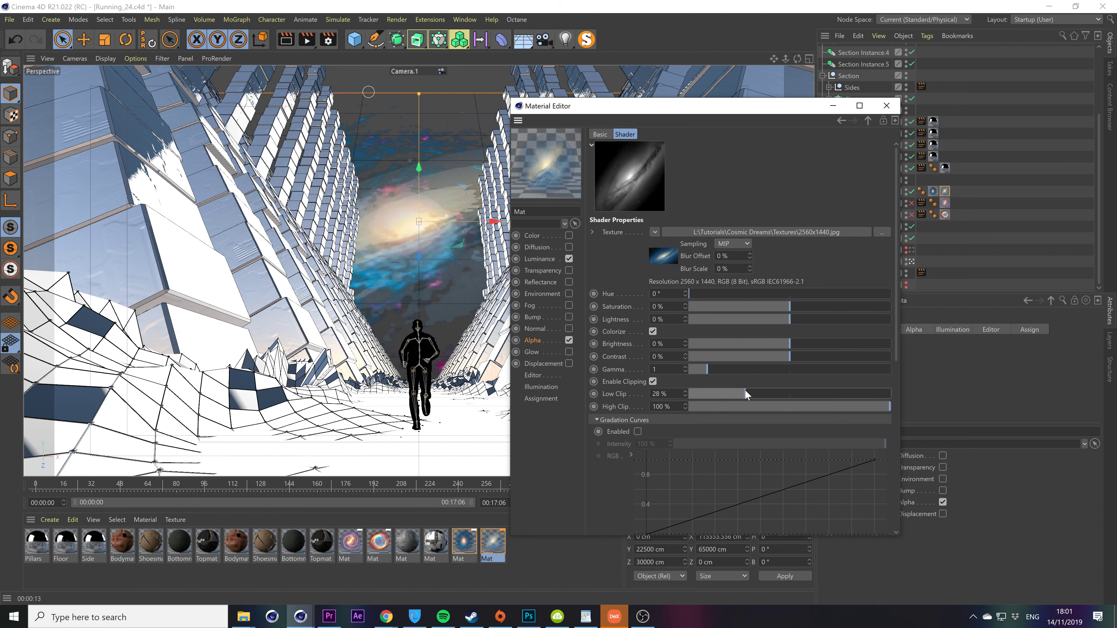
drag(813, 411, 793, 410)
click(880, 107)
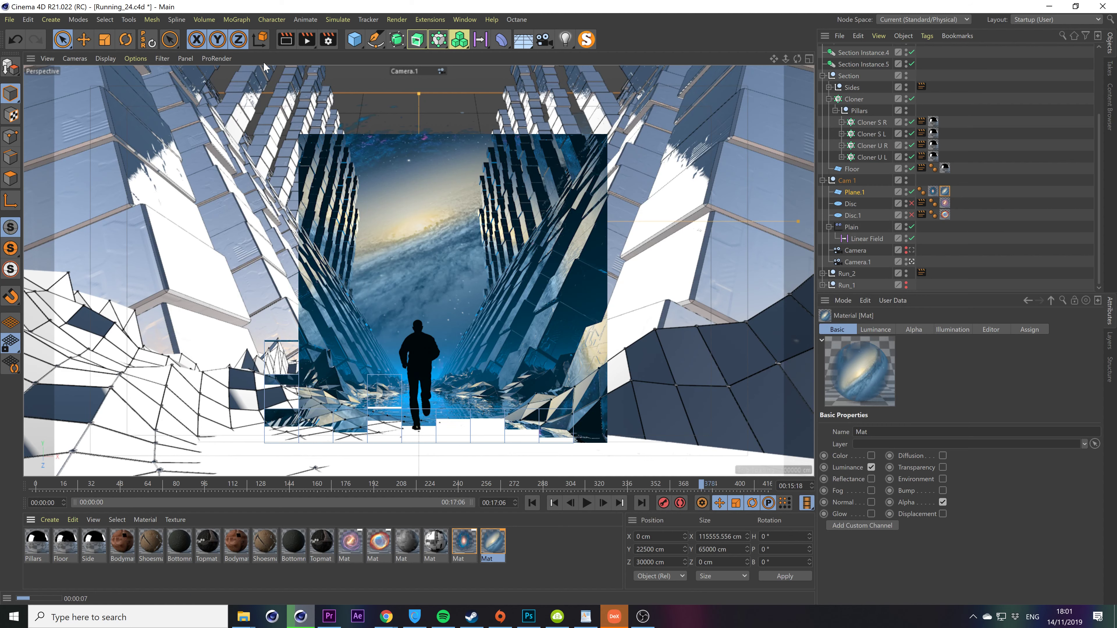
Delete the old galaxy material tag from Plane.1 and render the camera view.
click(989, 135)
click(945, 203)
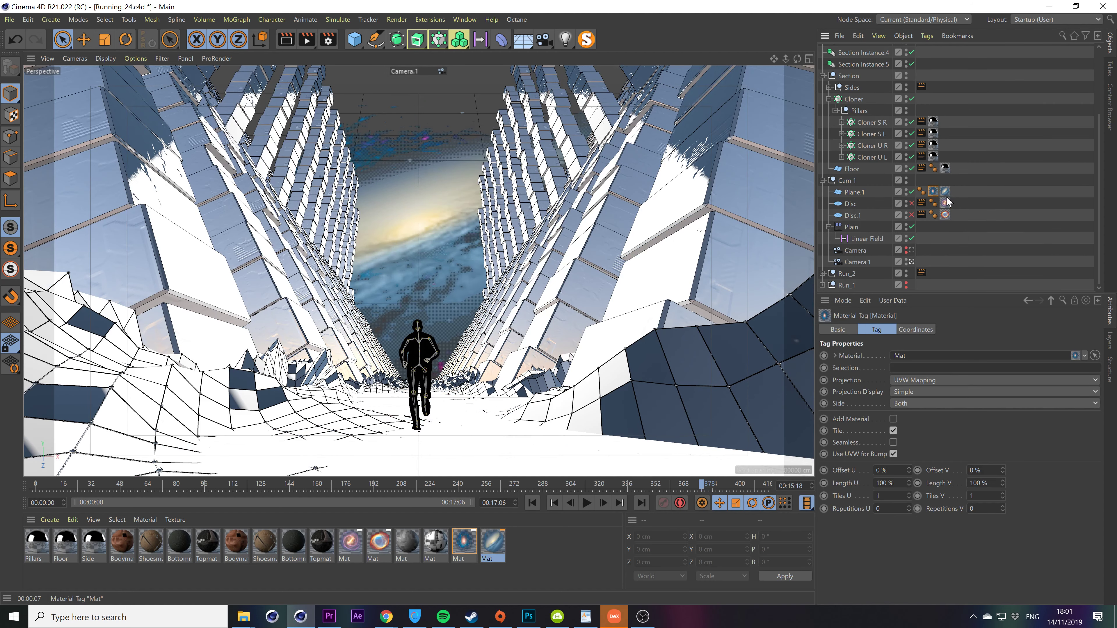
key(Delete)
click(286, 40)
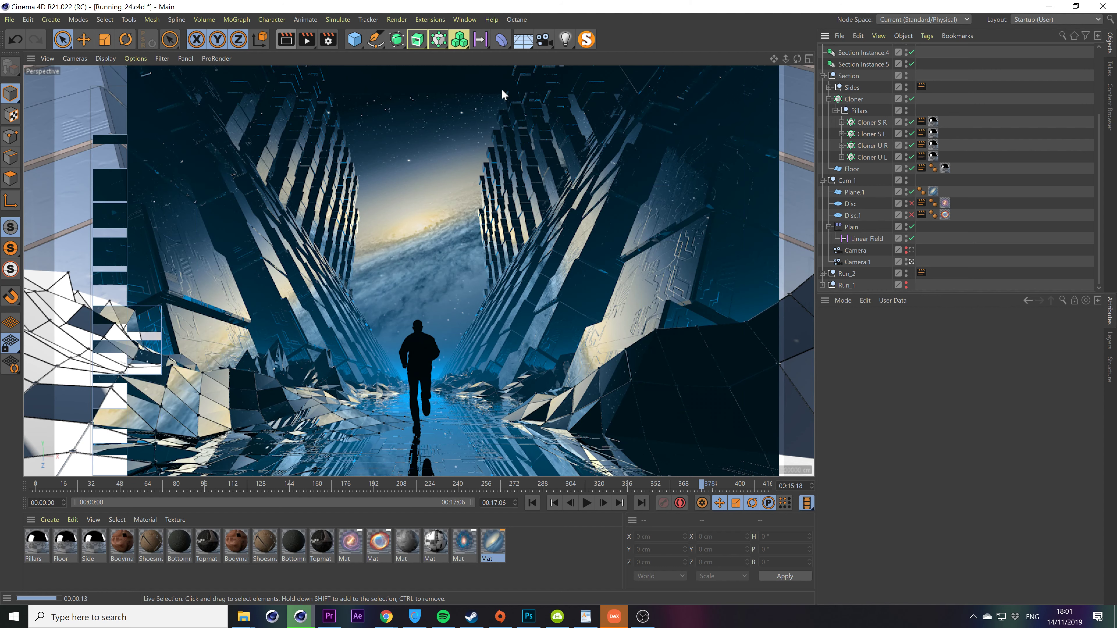
Wrap the galaxy material's alpha Filter in a Layer shader and open the layer settings.
double_click(493, 543)
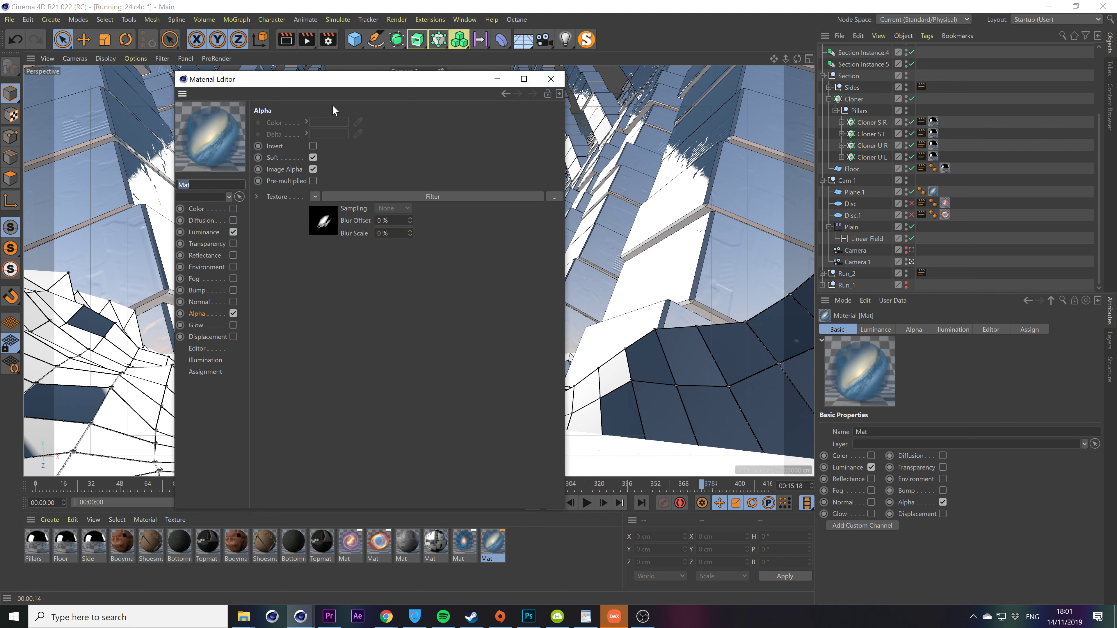
drag(327, 80, 547, 82)
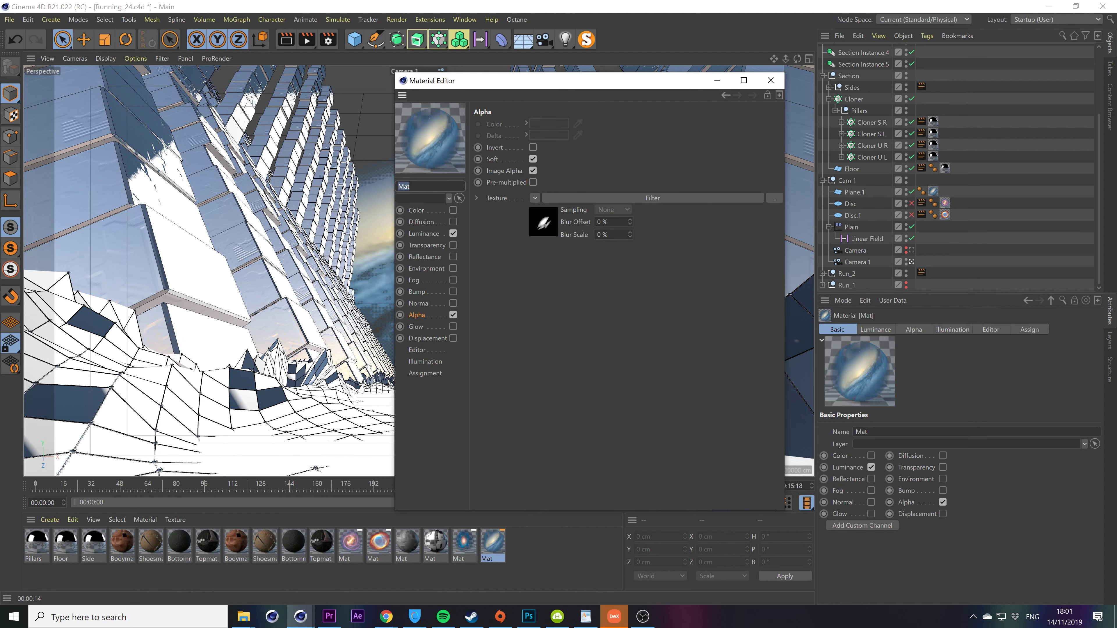
click(534, 199)
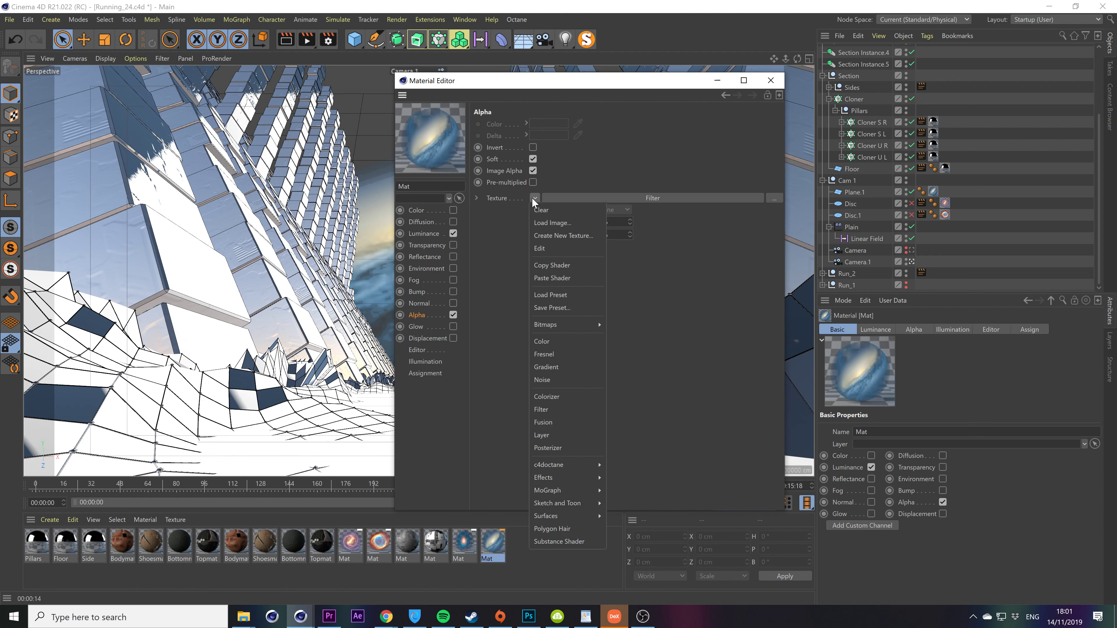
click(552, 435)
click(541, 224)
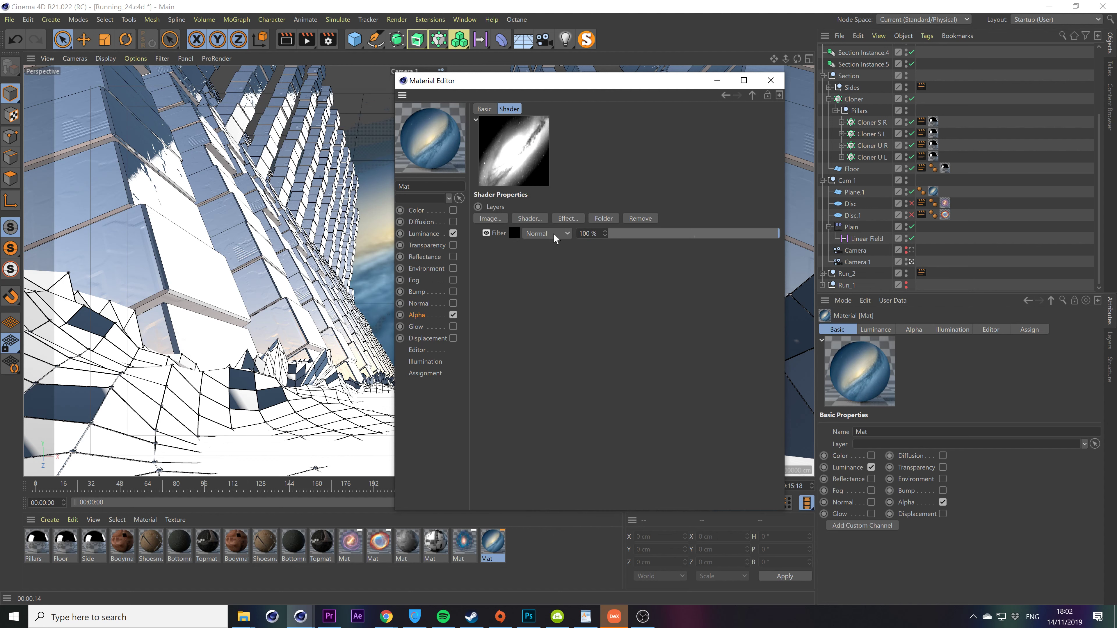
click(529, 219)
click(572, 298)
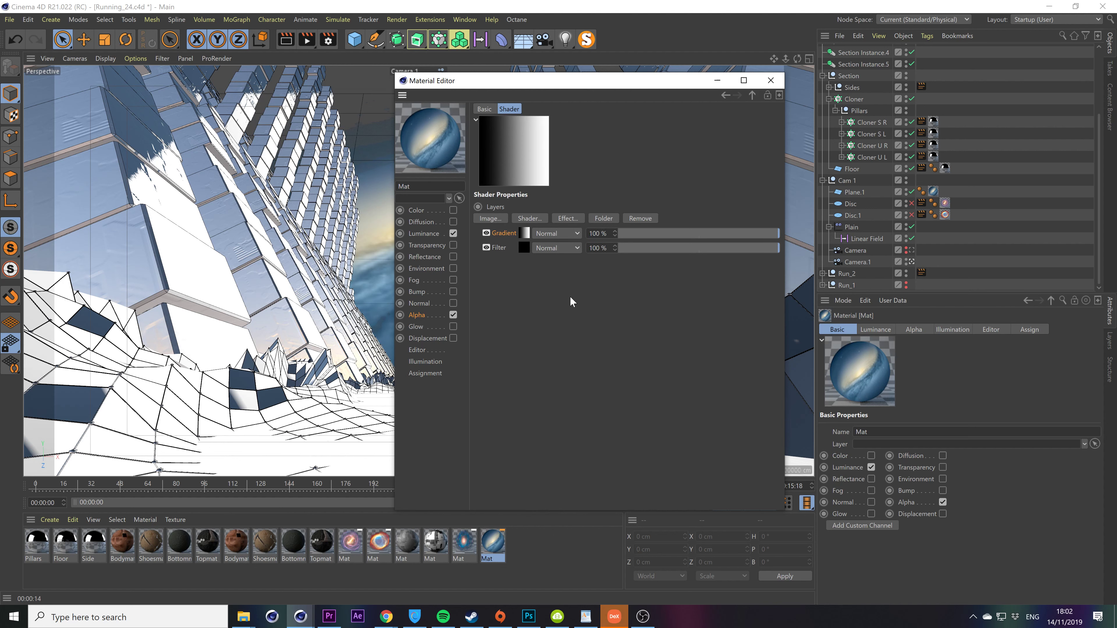
click(524, 234)
click(541, 238)
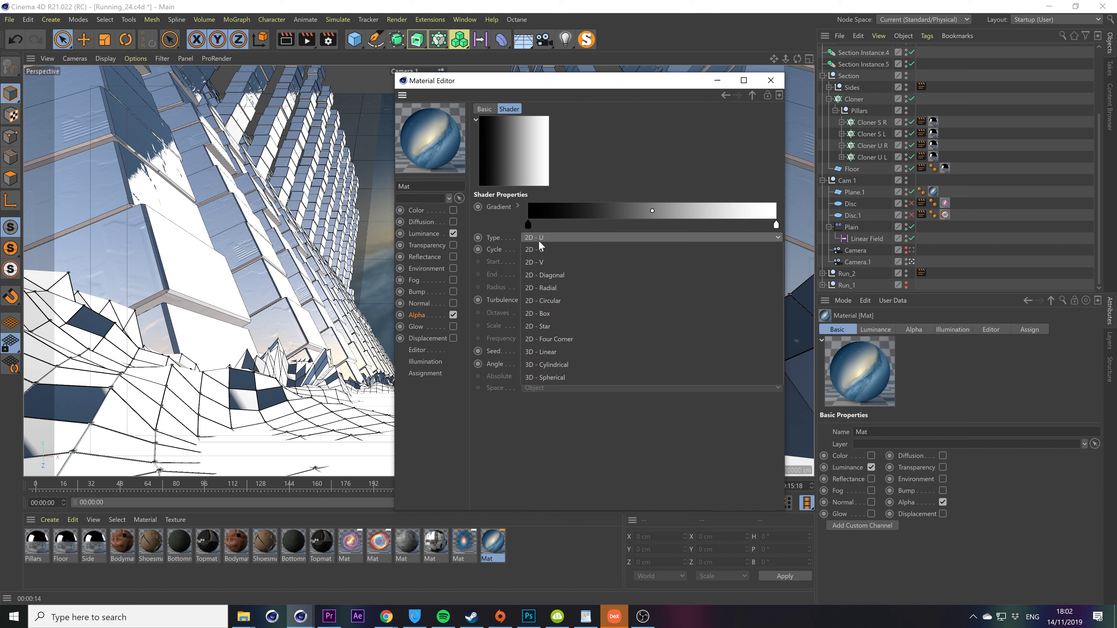
click(709, 109)
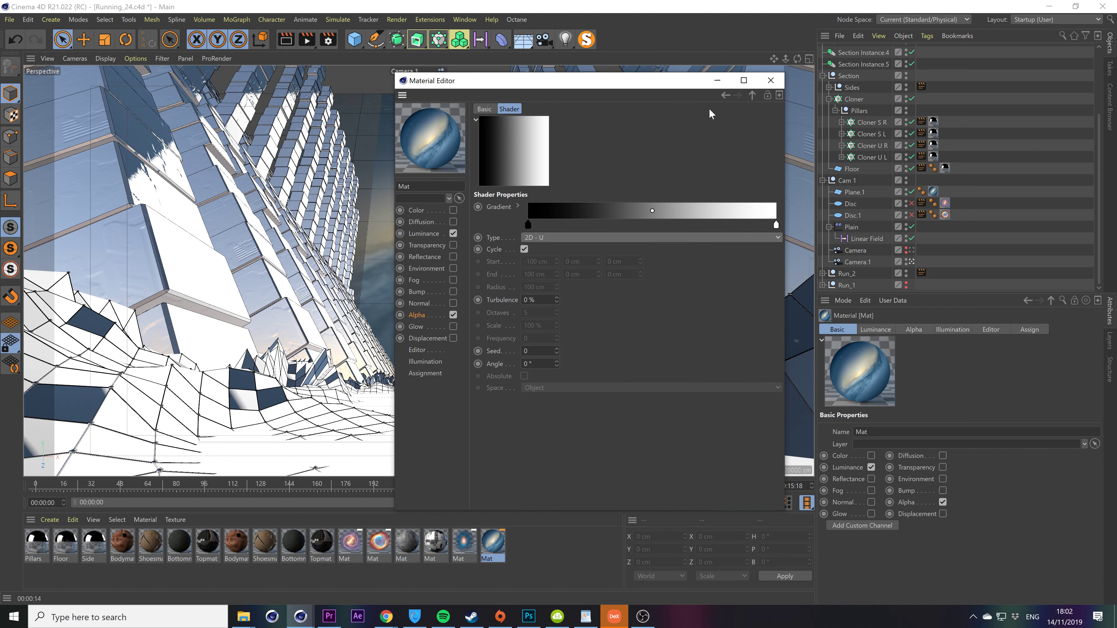
click(726, 96)
key(Delete)
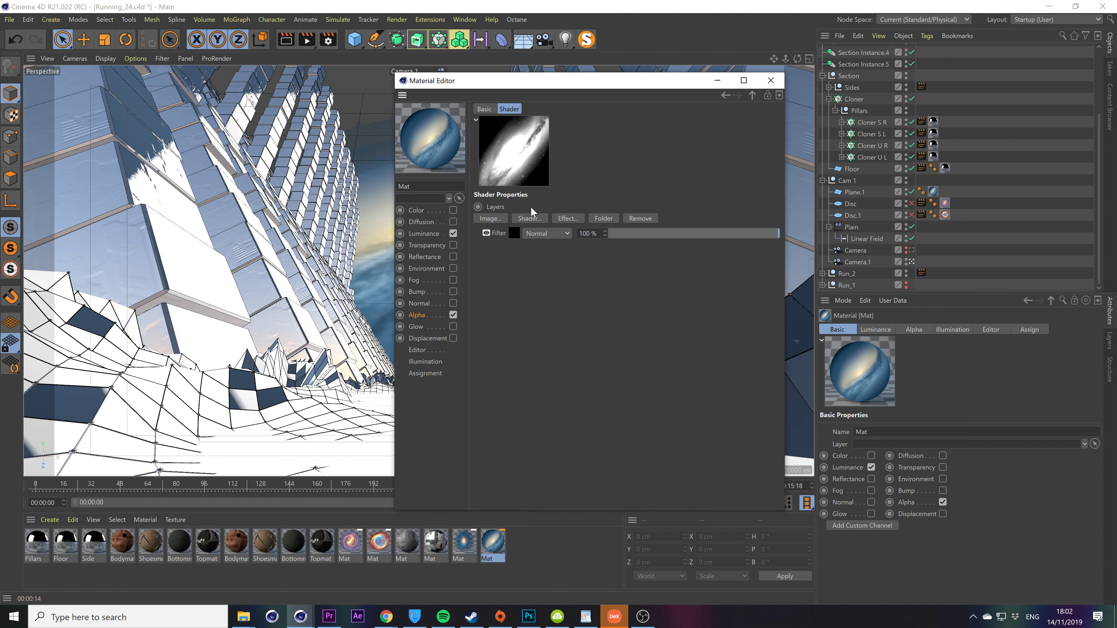
Add a Gradient shader above the Filter layer, set its type to 2D - Circular and invert its colours.
click(530, 218)
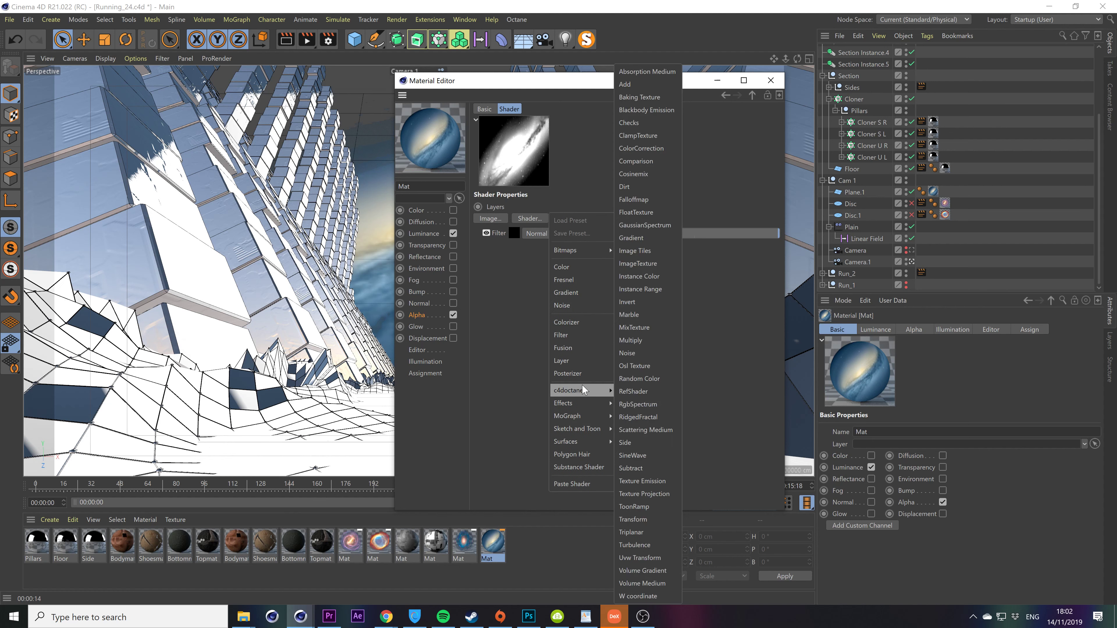
click(579, 295)
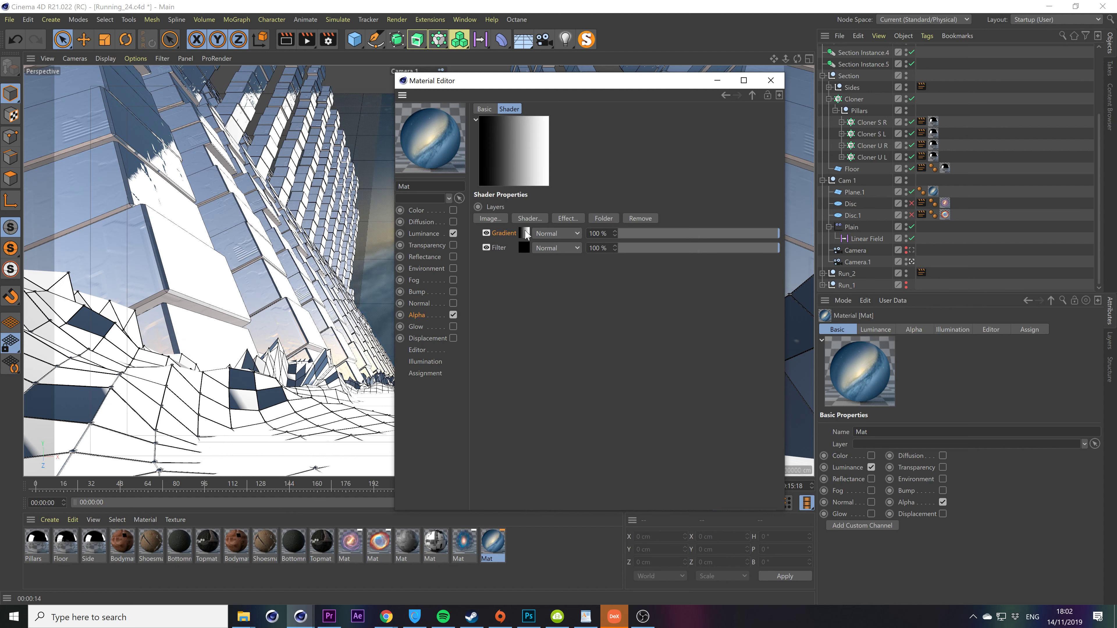
click(524, 233)
click(556, 240)
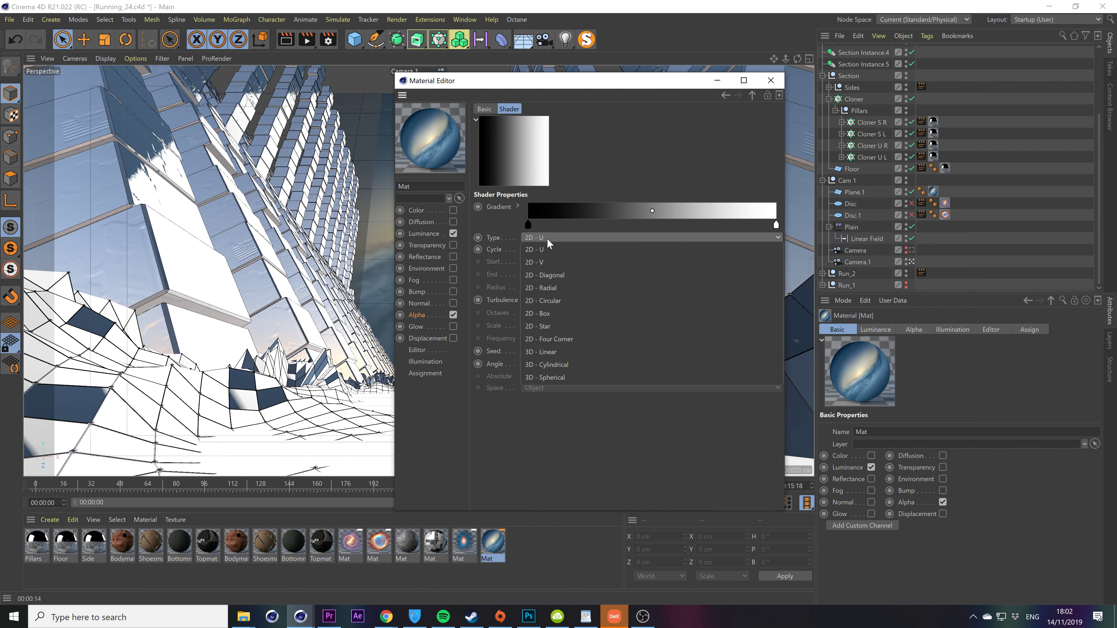
click(554, 301)
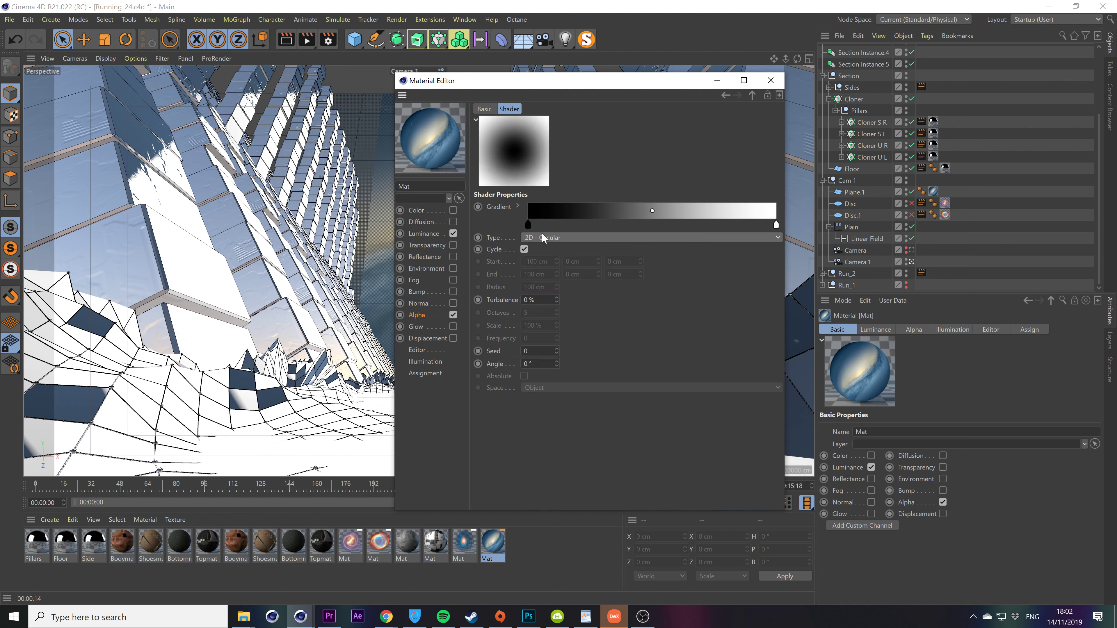
right_click(528, 225)
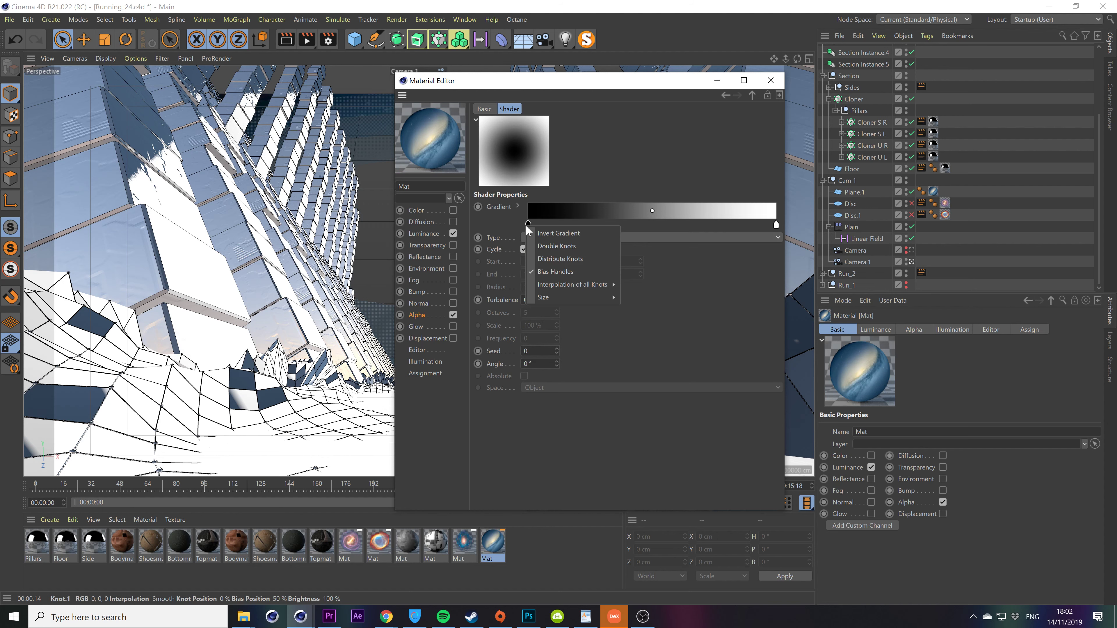
click(544, 232)
Move the circular gradient's black knot inward to about three quarters of the ramp, keeping the galaxy in view for comparison.
drag(507, 82, 449, 106)
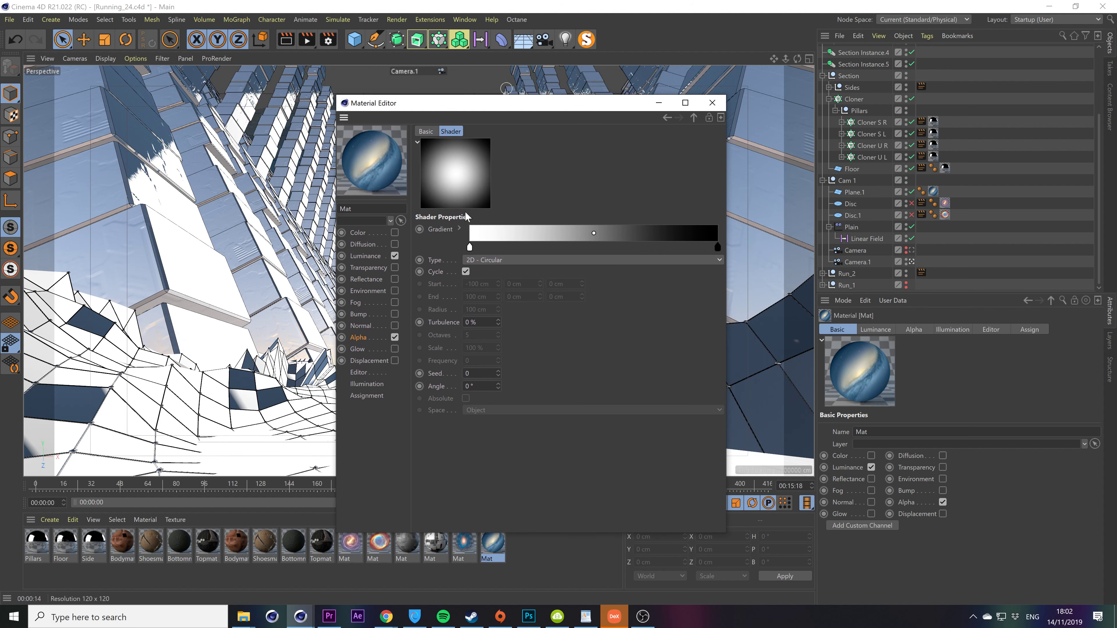
drag(543, 110, 709, 133)
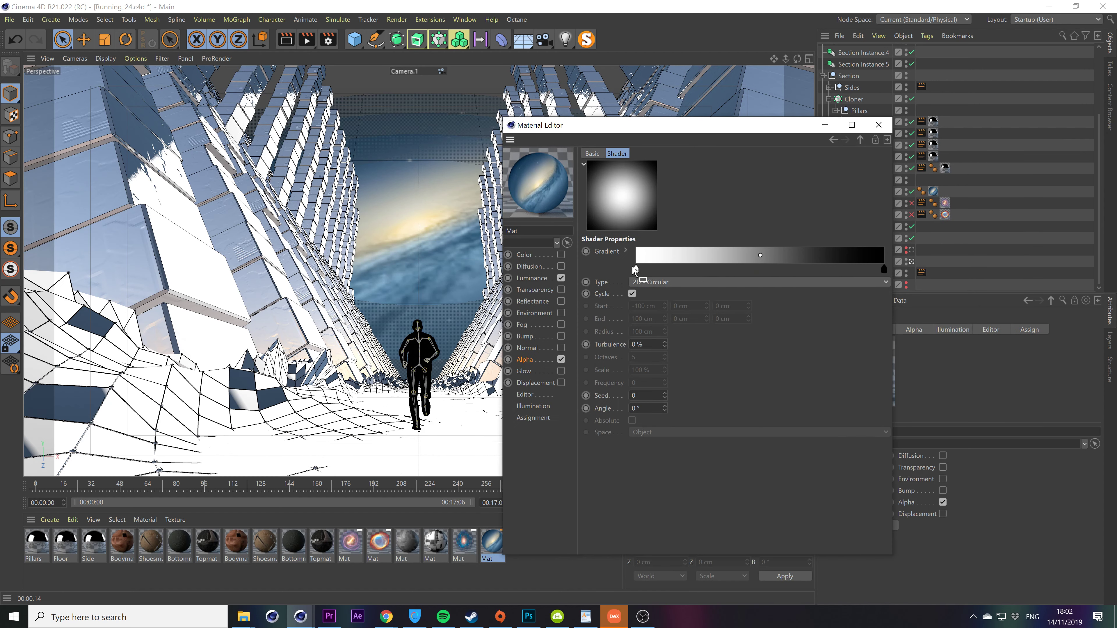
drag(883, 274, 850, 279)
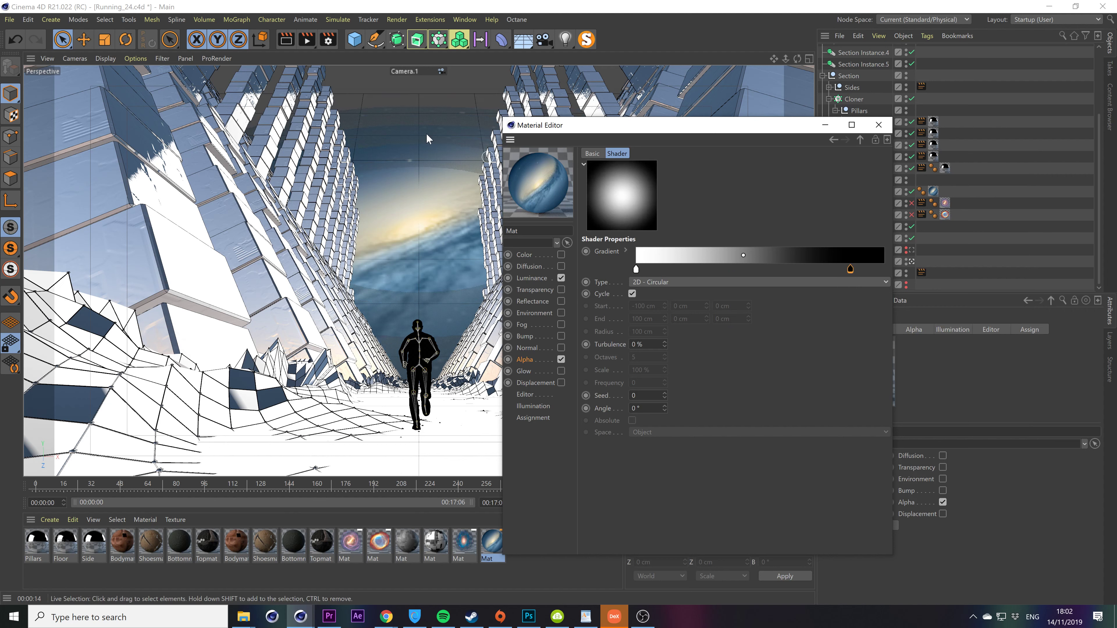
drag(850, 271, 825, 273)
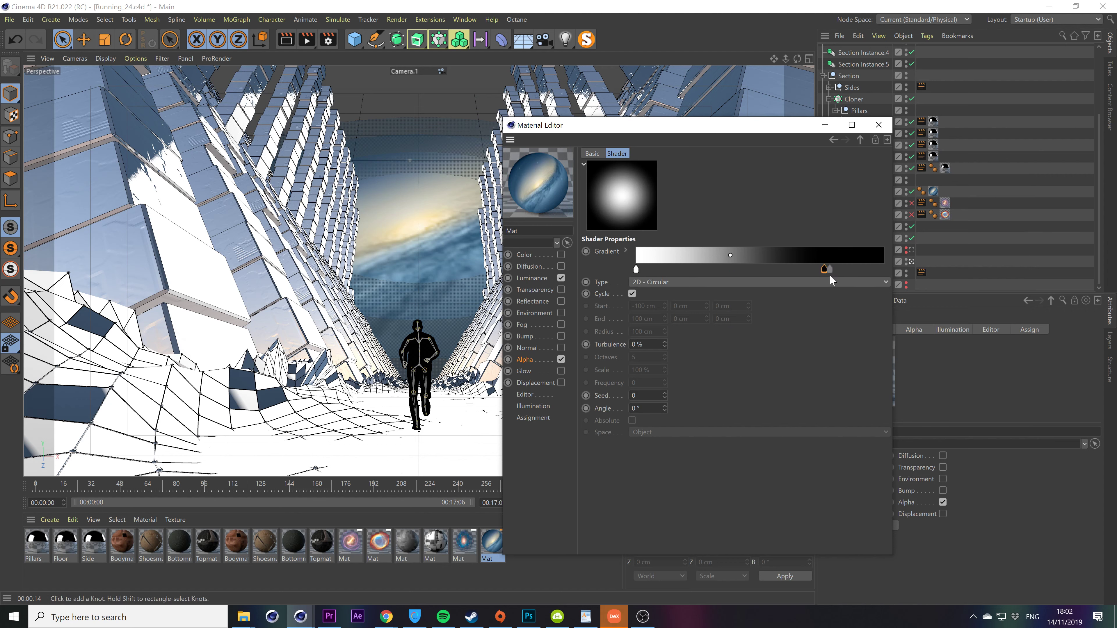
drag(824, 269, 815, 269)
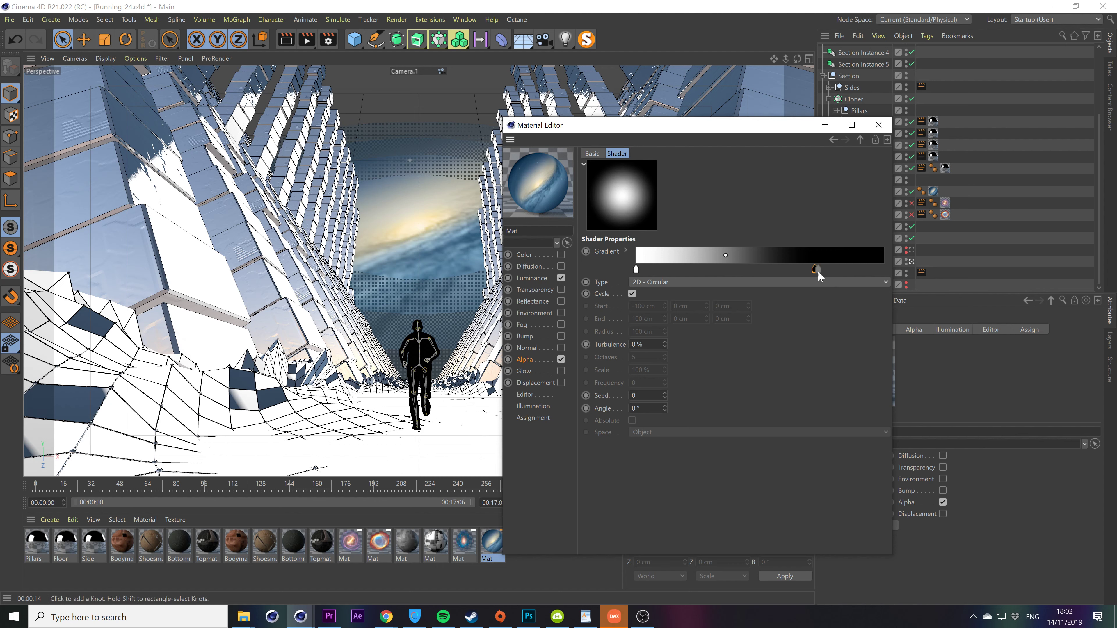
drag(815, 270, 702, 268)
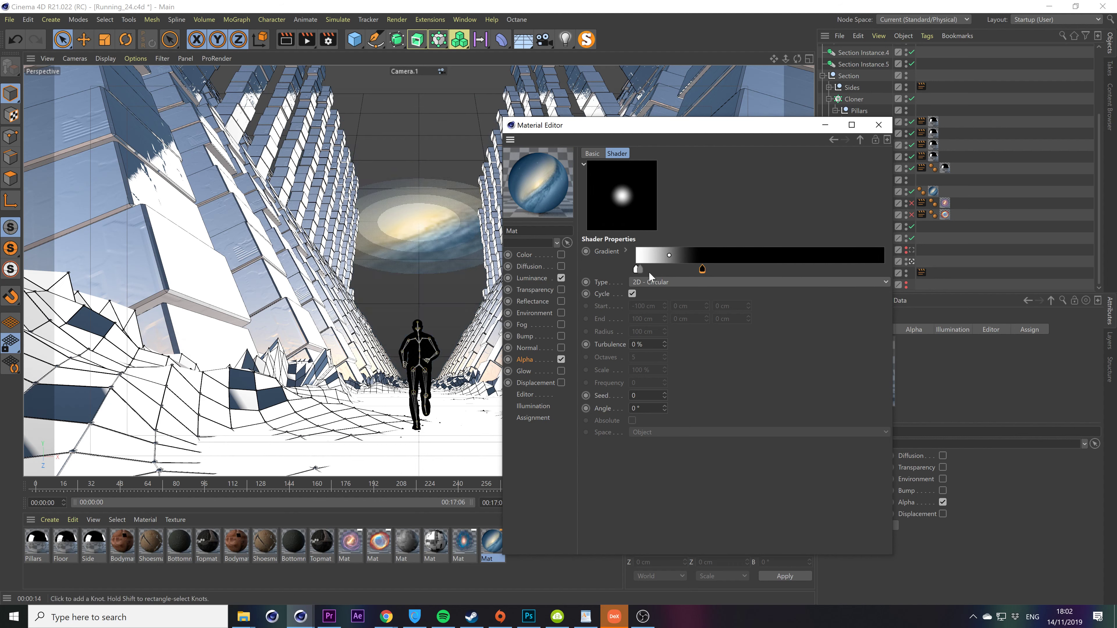
drag(703, 270, 829, 275)
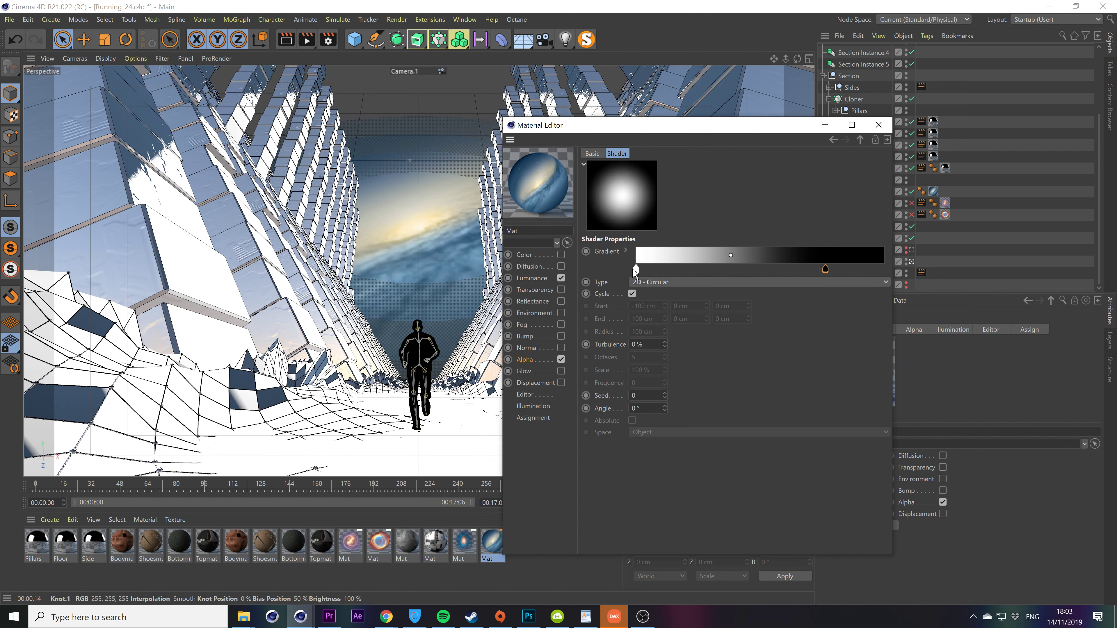
ctrl+drag(635, 272, 690, 275)
click(636, 269)
drag(694, 270, 793, 269)
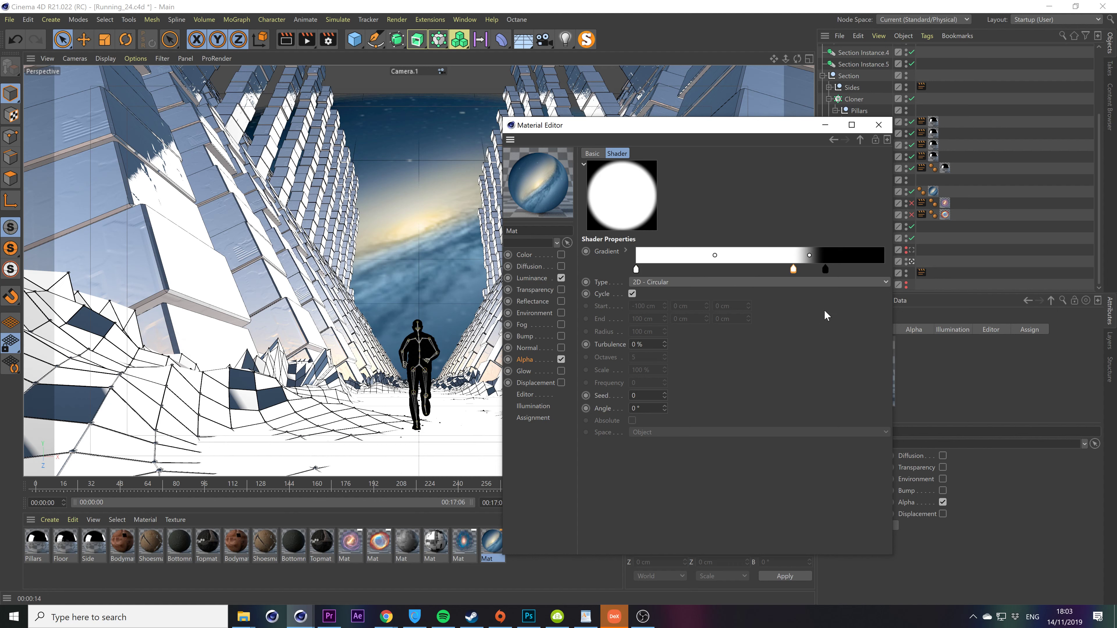
drag(794, 271, 743, 274)
drag(825, 272, 833, 271)
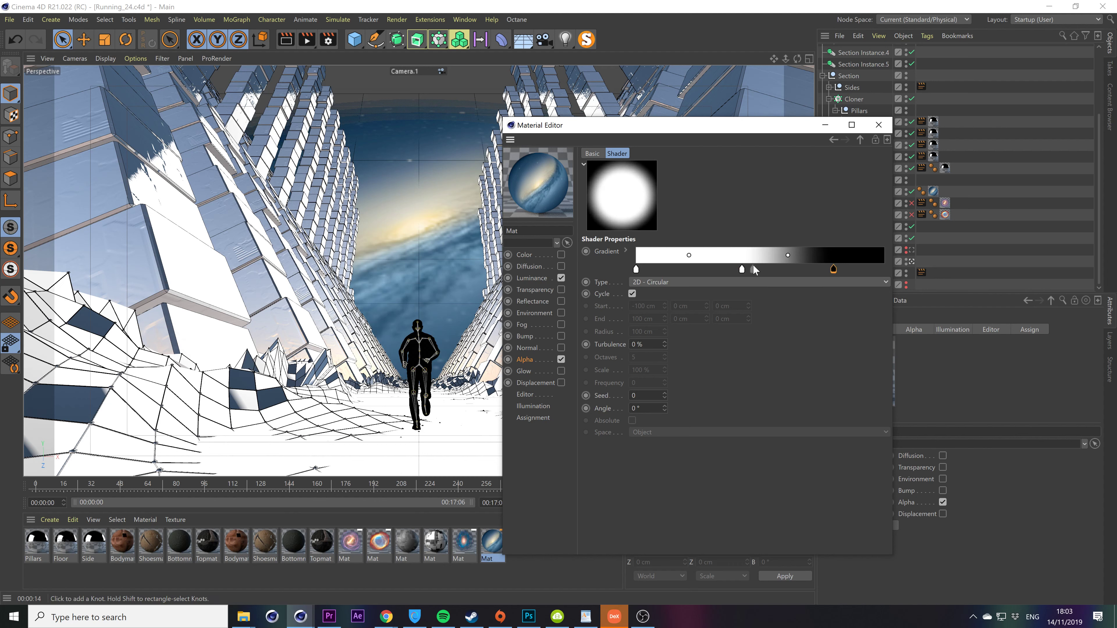
drag(741, 271, 730, 273)
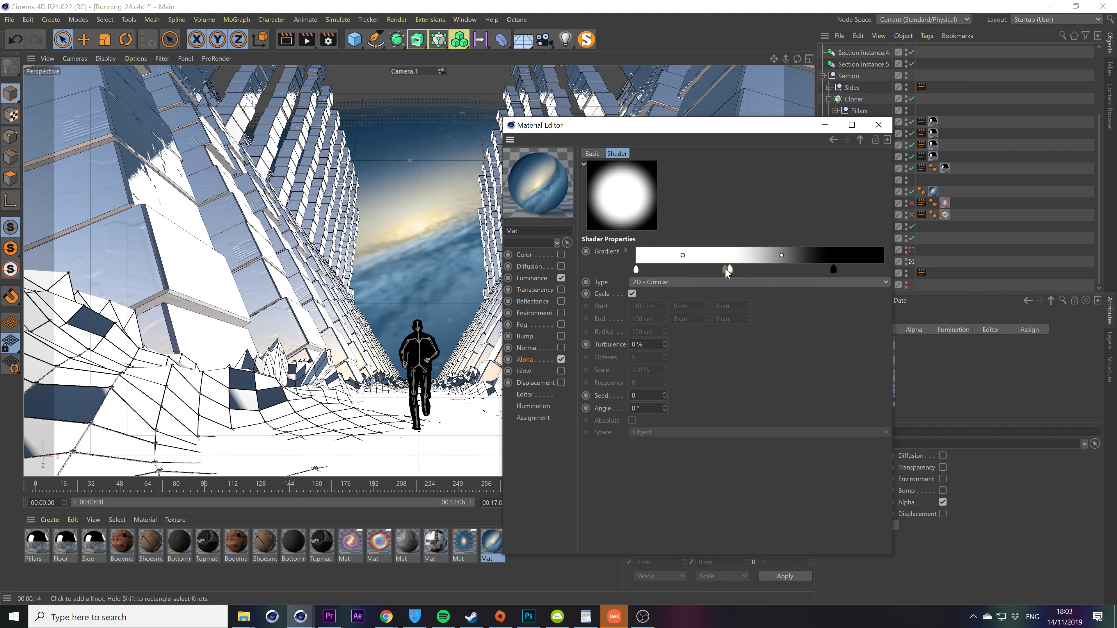
drag(730, 272, 687, 270)
key(Delete)
Duplicate the gradient's white knot to just over a quarter of the ramp and nudge the black knot slightly inward.
click(637, 271)
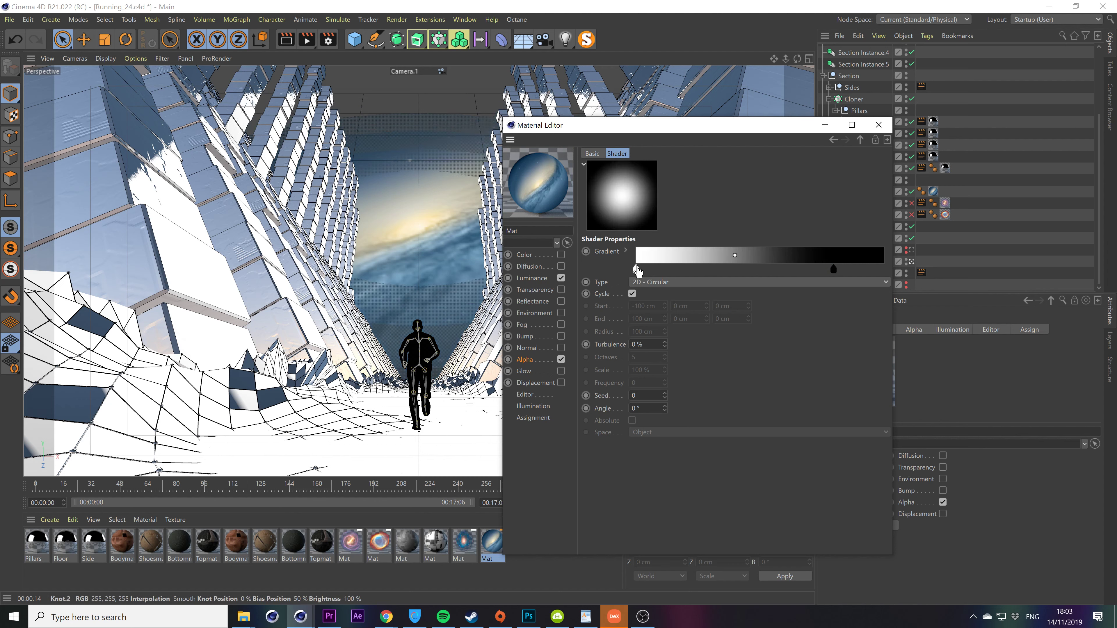
drag(730, 271, 707, 273)
drag(835, 271, 830, 271)
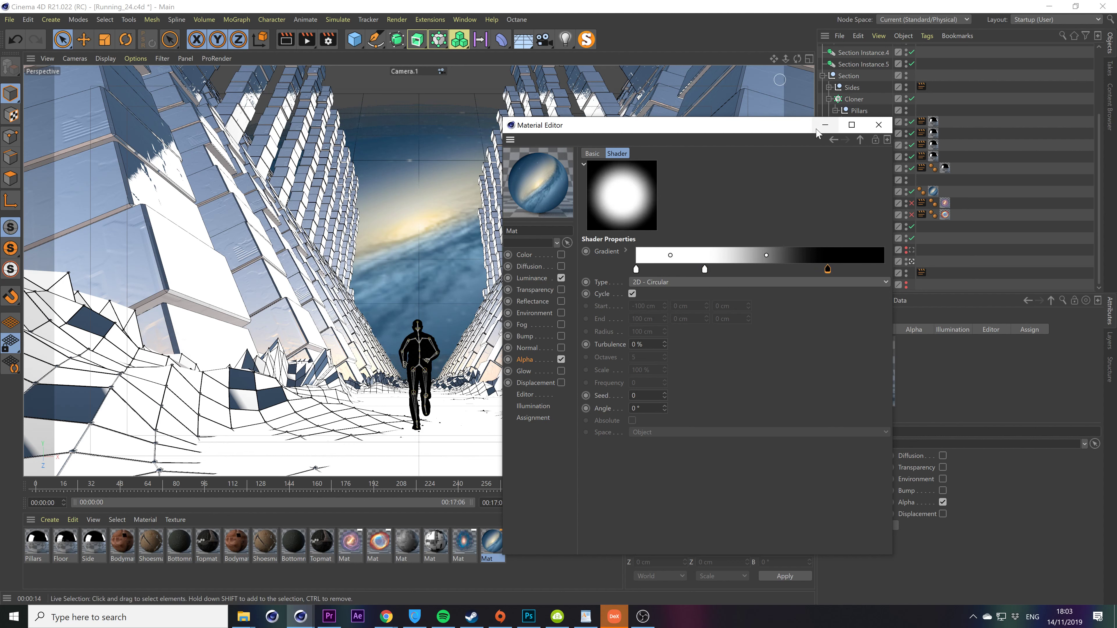
Blend the Gradient layer over the Filter with Multiply and turn off Image Alpha in the Alpha channel.
click(834, 139)
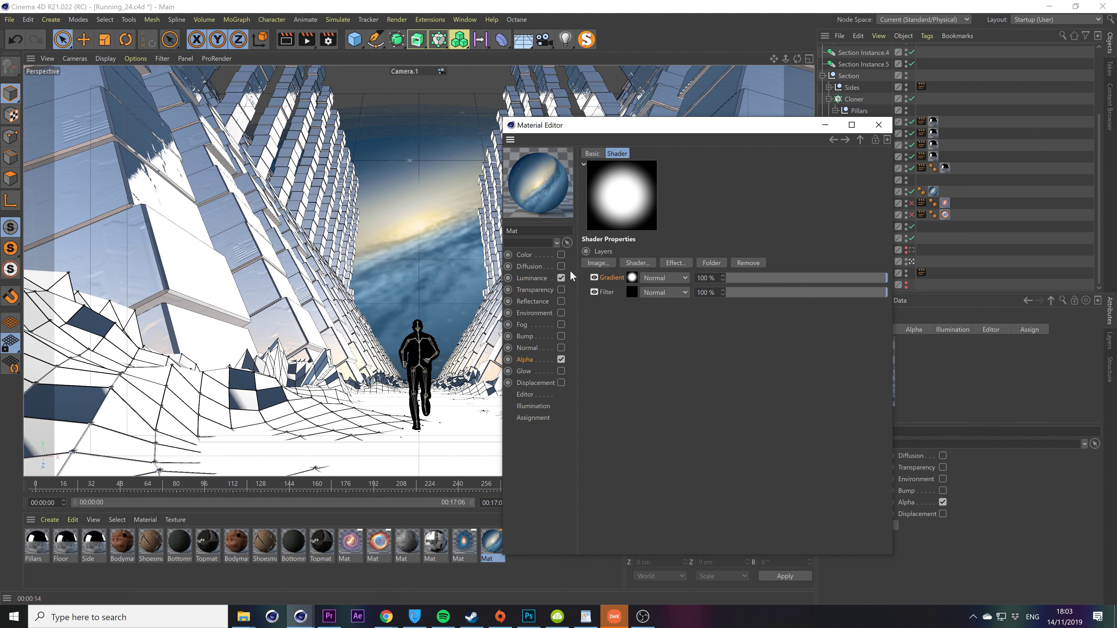
click(662, 277)
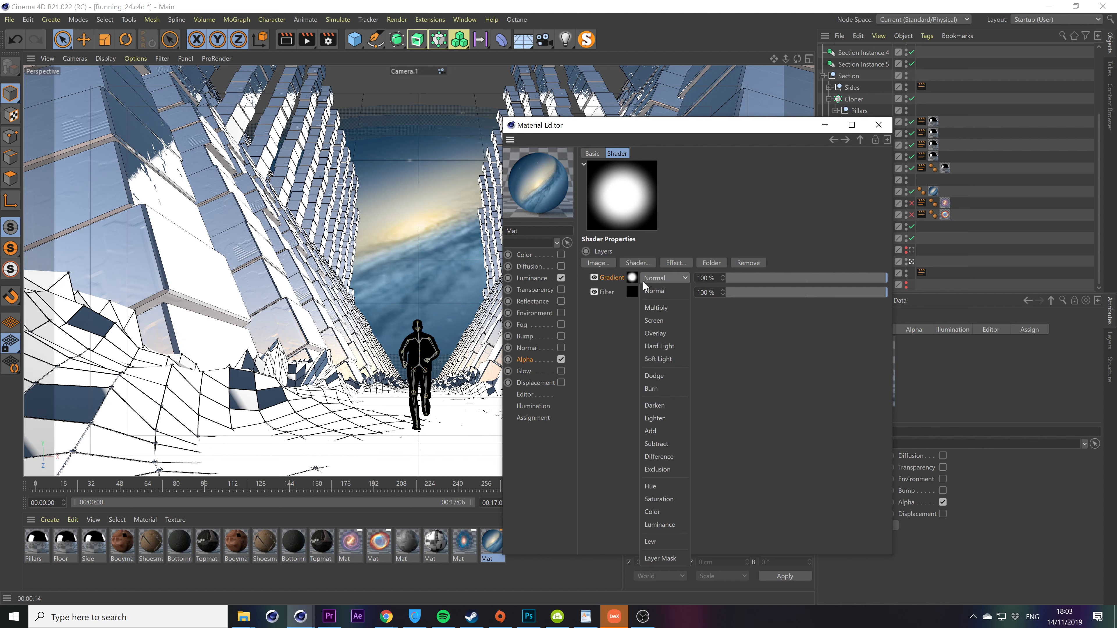
click(656, 308)
click(593, 278)
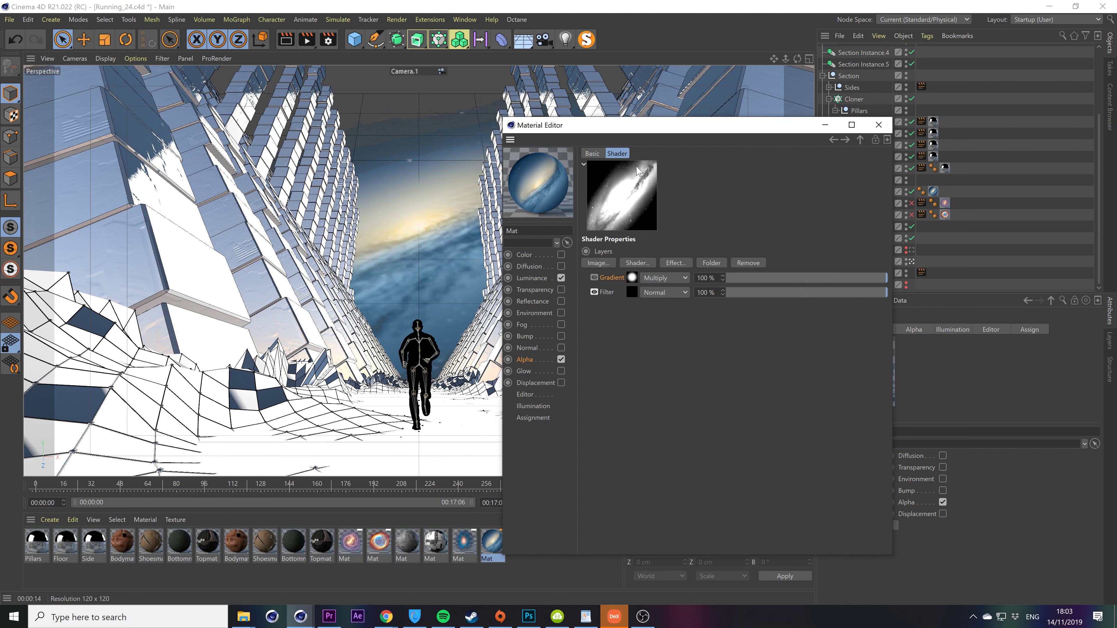
click(594, 277)
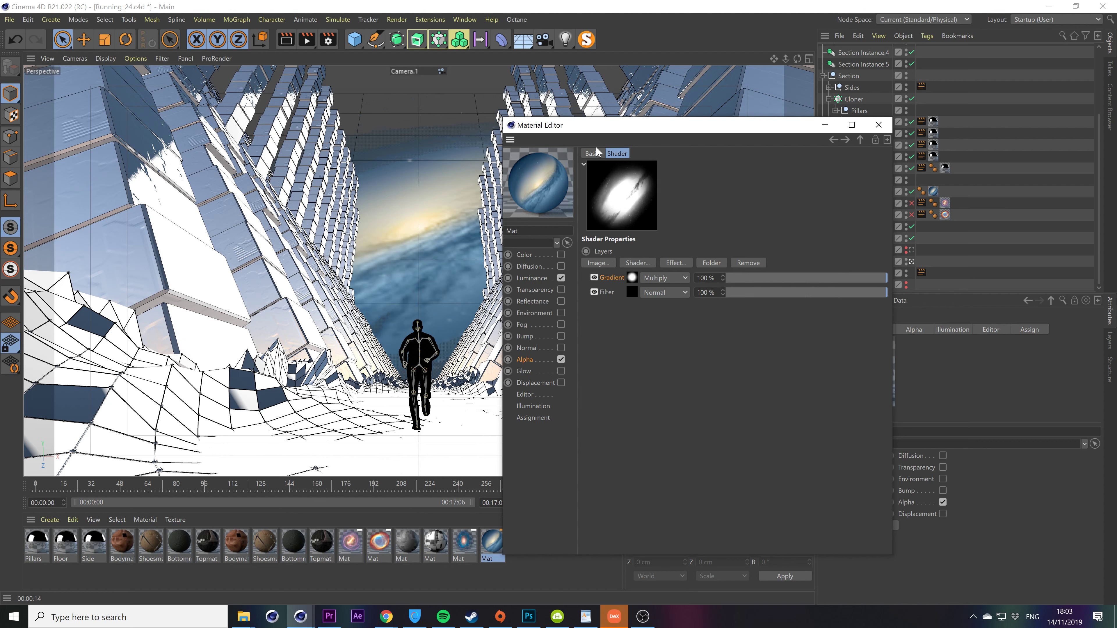
click(594, 276)
click(595, 276)
click(540, 357)
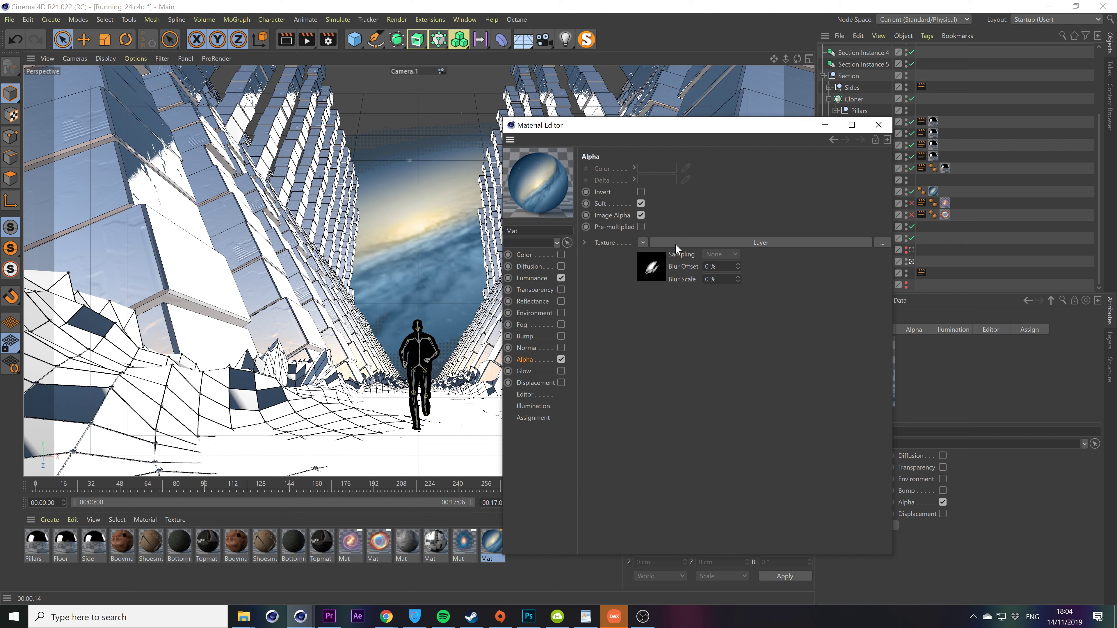
click(640, 215)
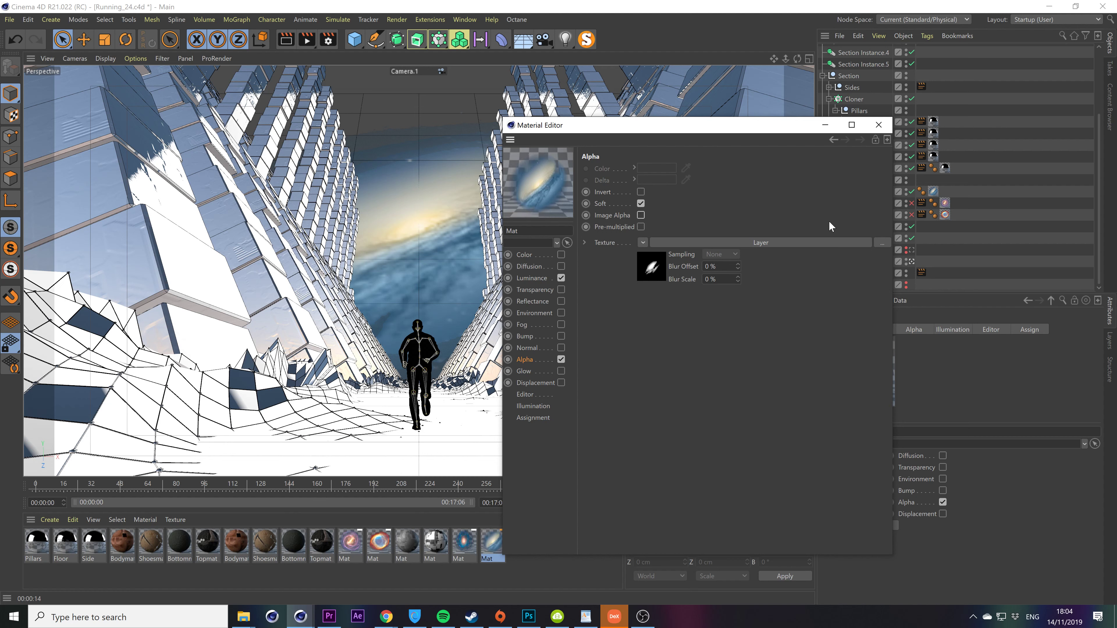
Wrap the galaxy material's Luminance texture in a Filter shader and open the filter's settings.
click(535, 275)
click(640, 255)
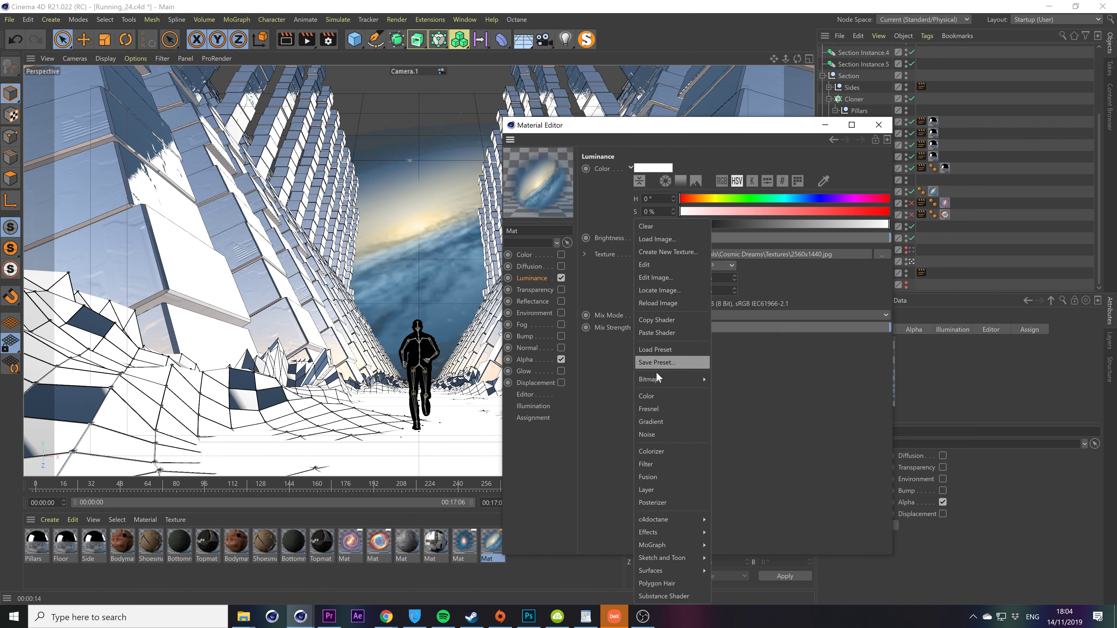
click(658, 464)
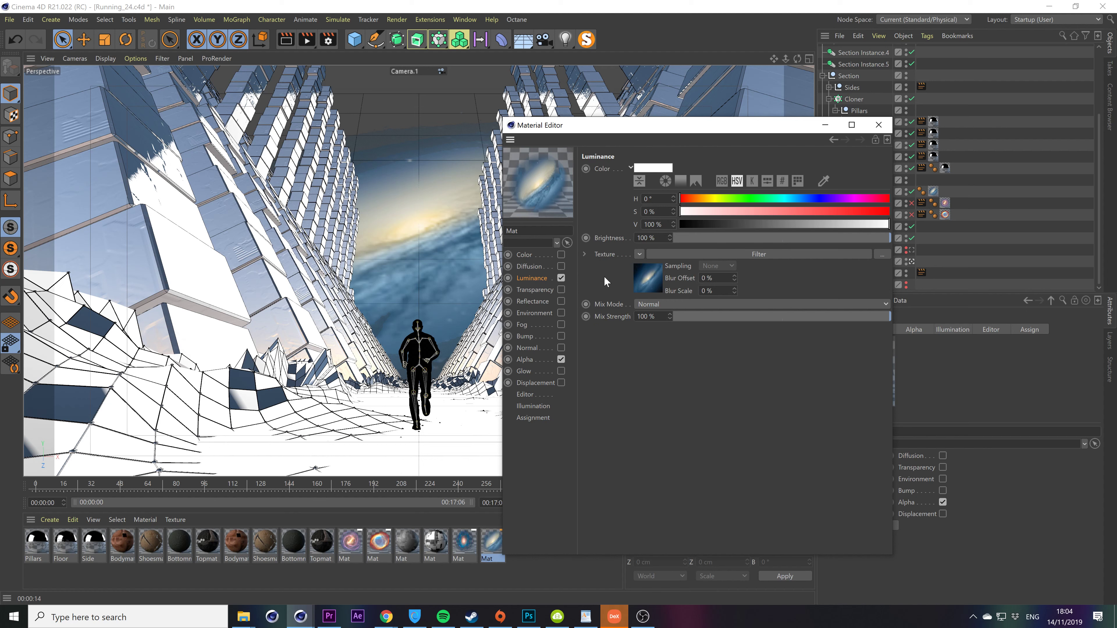
click(637, 279)
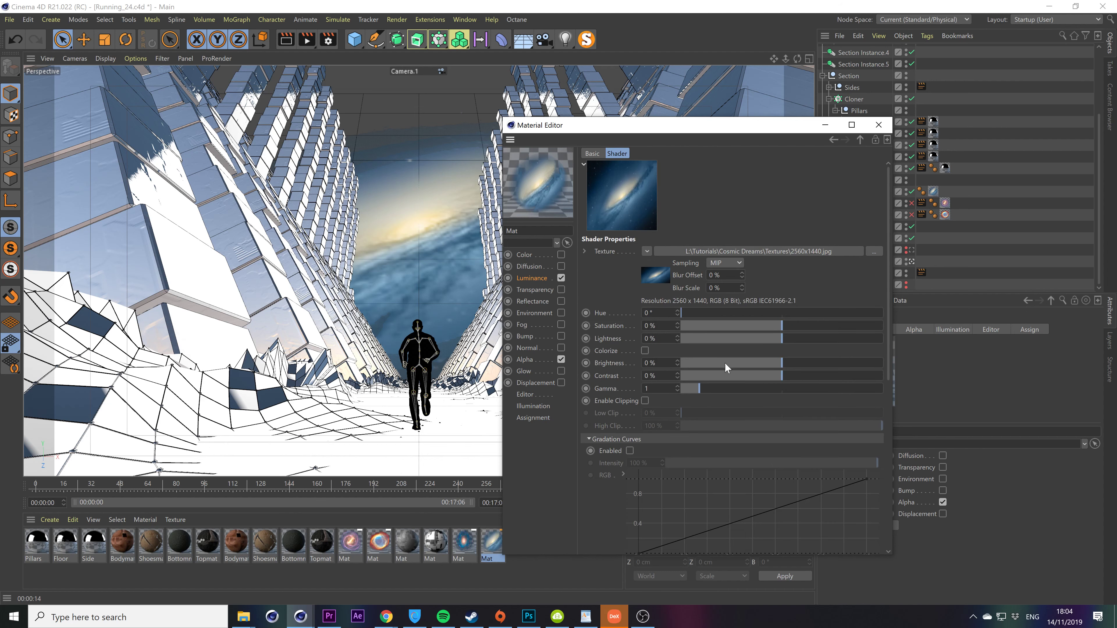
Set the Luminance Filter's Saturation to 10% and its Hue to about 356°, and close the Material Editor.
drag(789, 327, 800, 325)
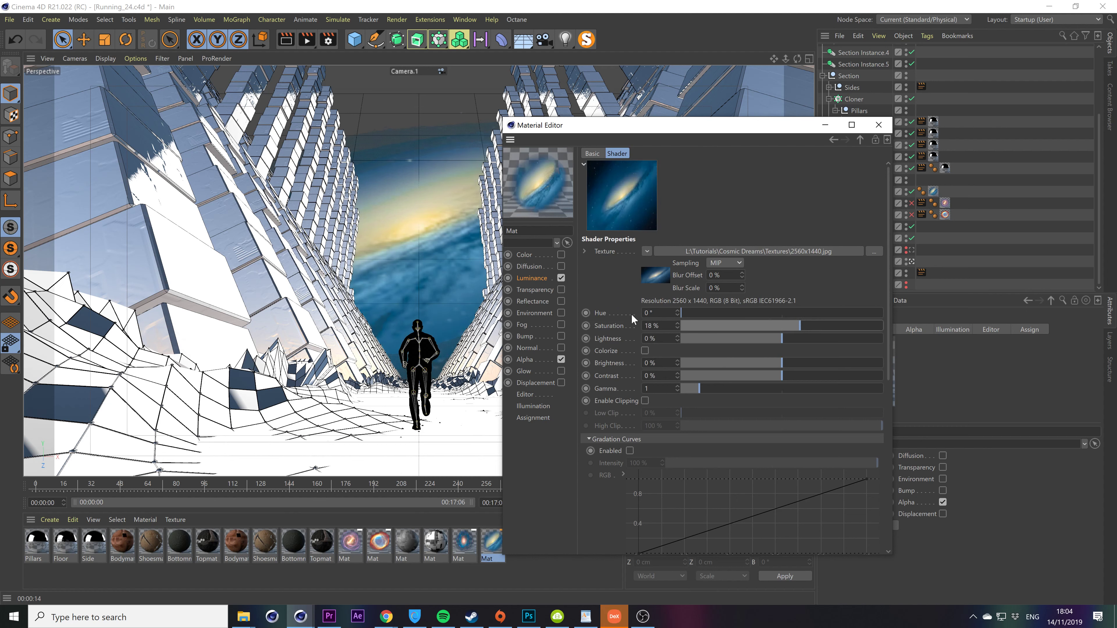
click(643, 325)
text(10)
key(Return)
drag(689, 313, 883, 315)
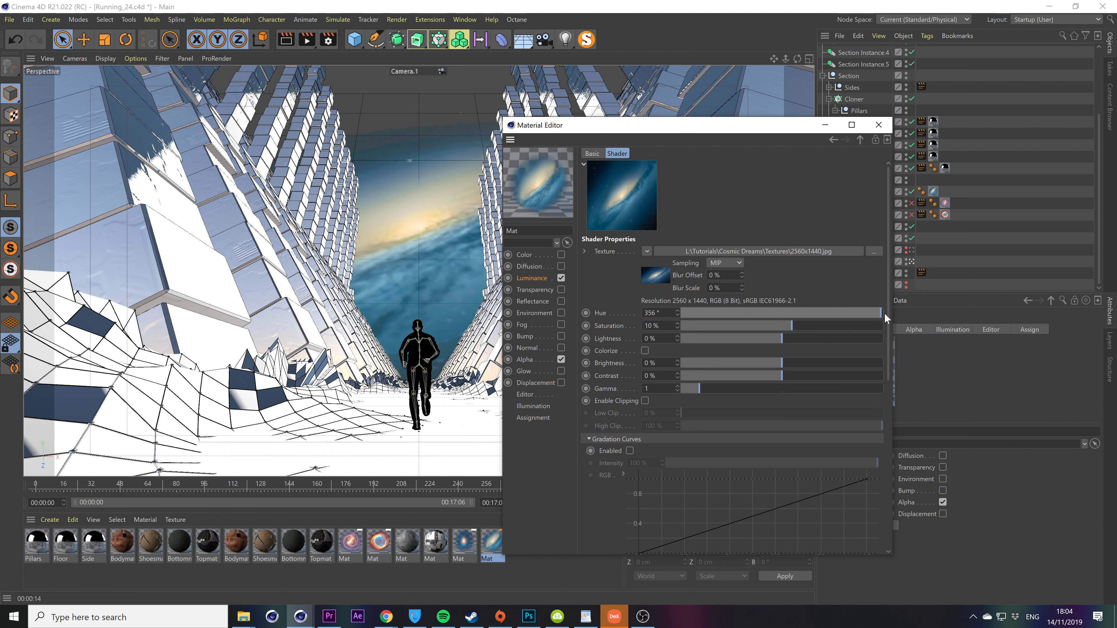
drag(884, 313, 881, 315)
click(878, 125)
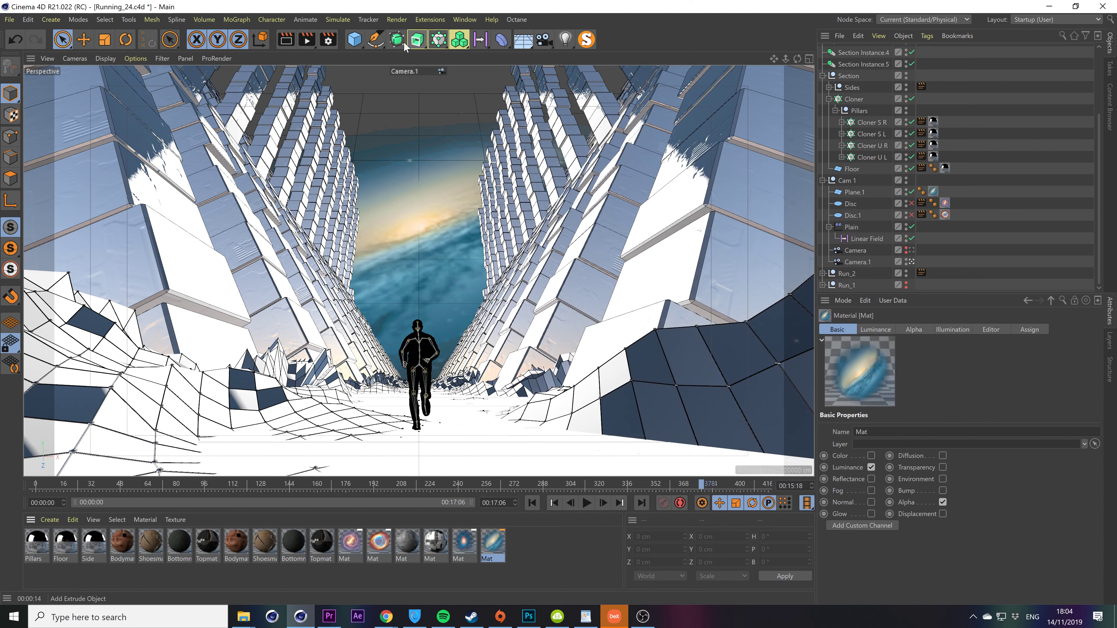
Set the Anti-Aliasing Max Level to 2x2 in the render settings and return the timeline to the first frame.
click(328, 40)
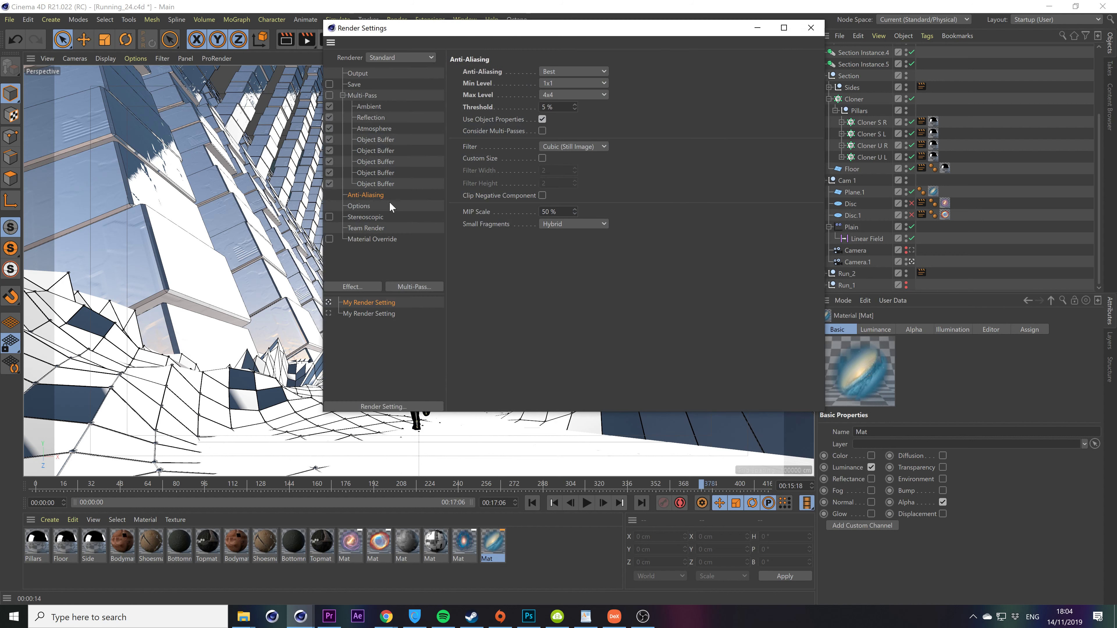
click(565, 96)
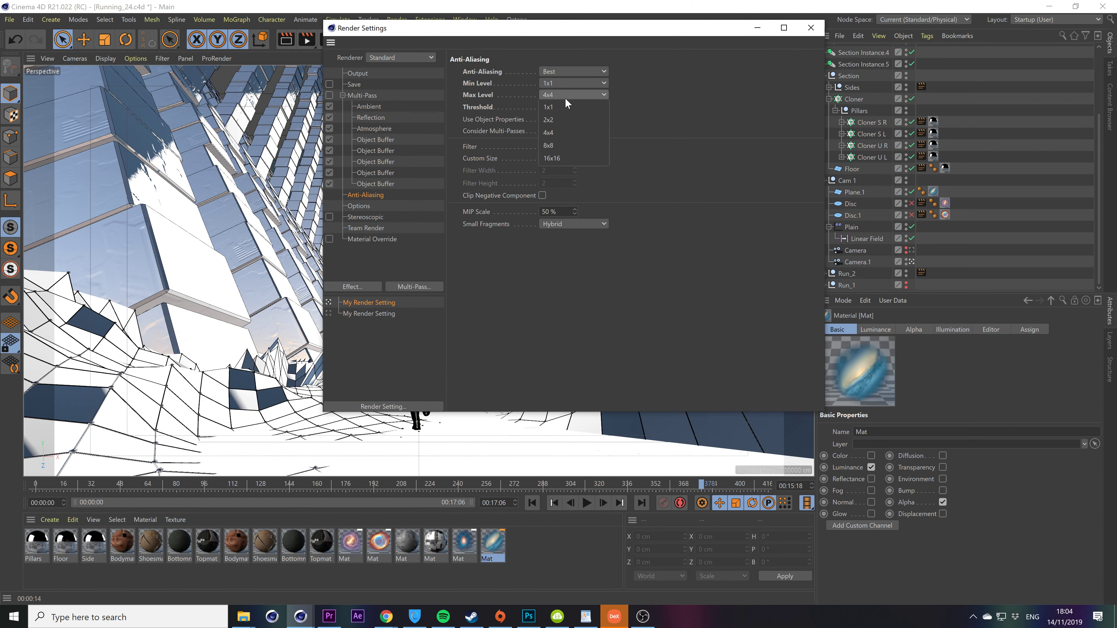
click(570, 119)
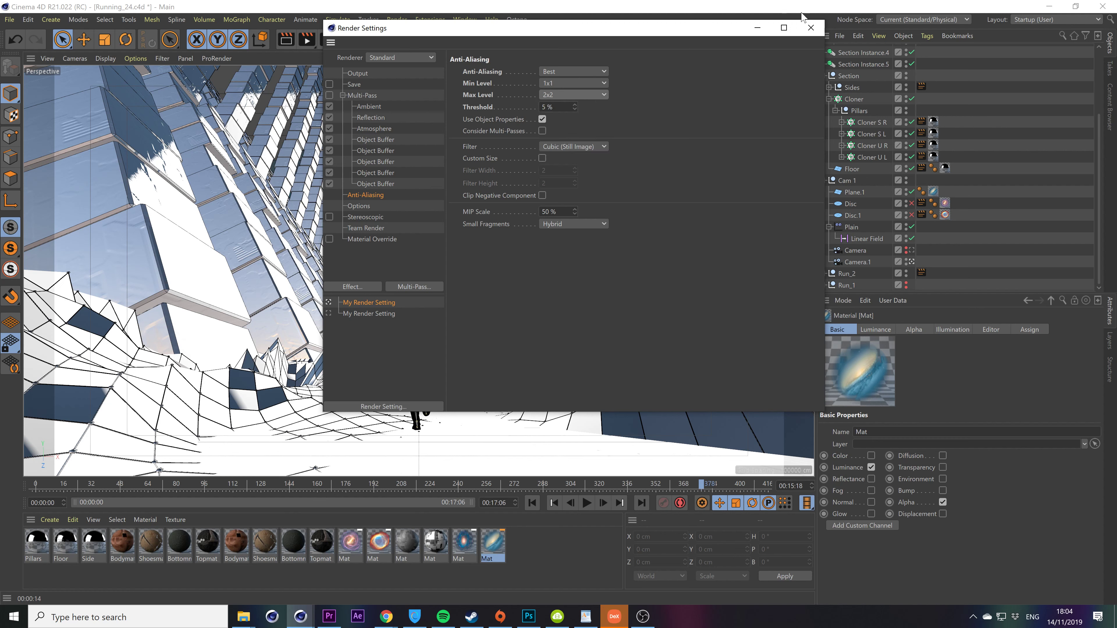
click(812, 29)
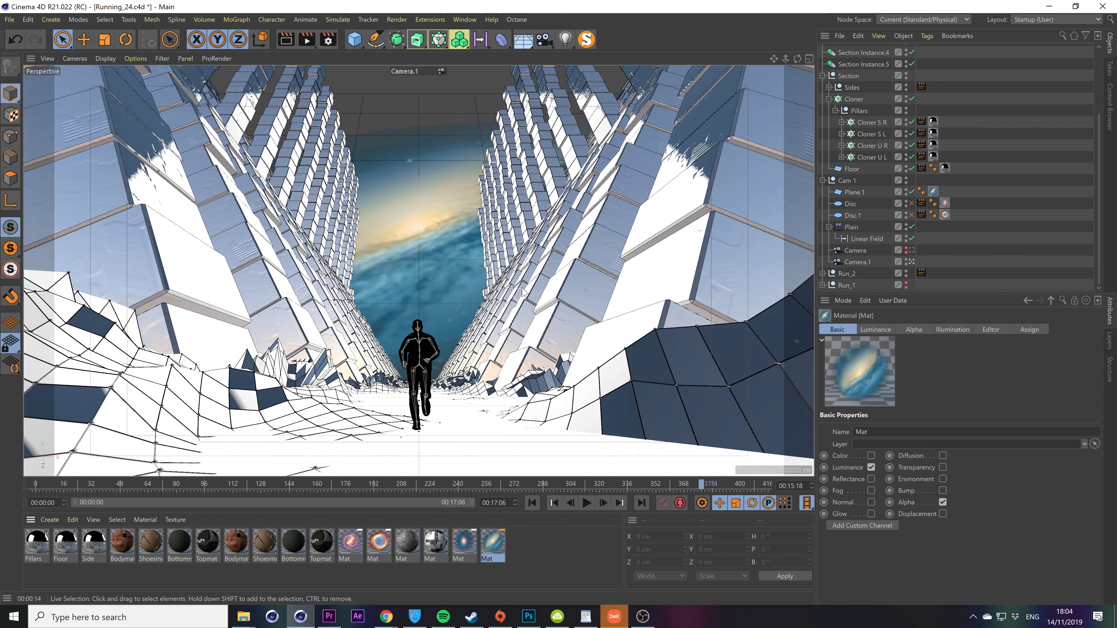
click(532, 503)
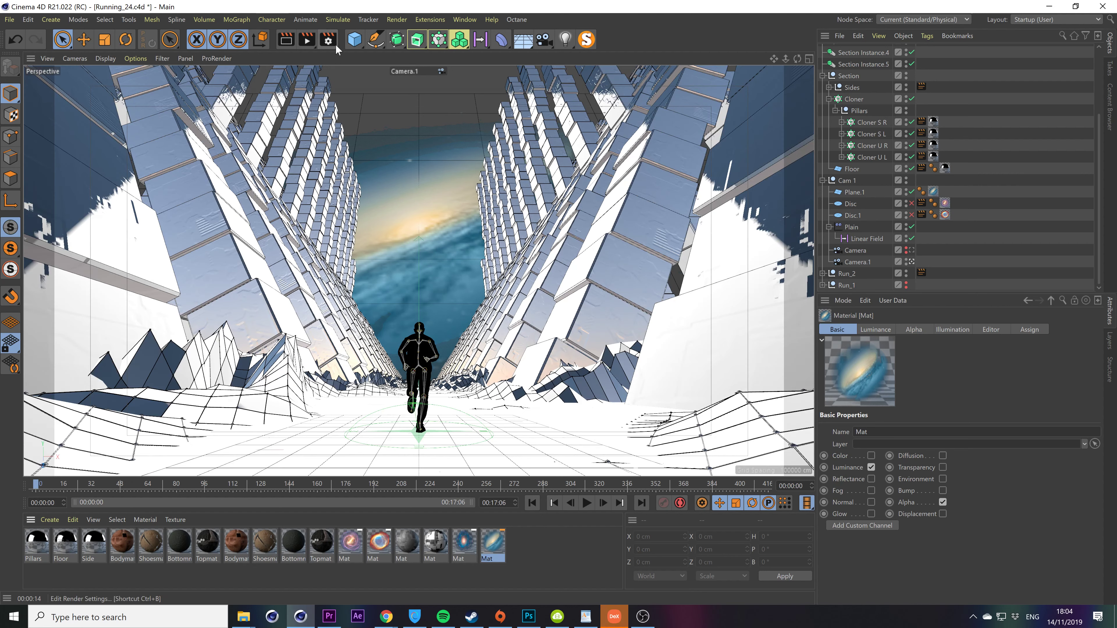
Reopen the render settings to check the options and close them.
click(328, 39)
click(553, 222)
click(556, 249)
click(824, 35)
Set the Physical Sky's fog Color to a hue of 195° at full saturation and brightness.
click(853, 192)
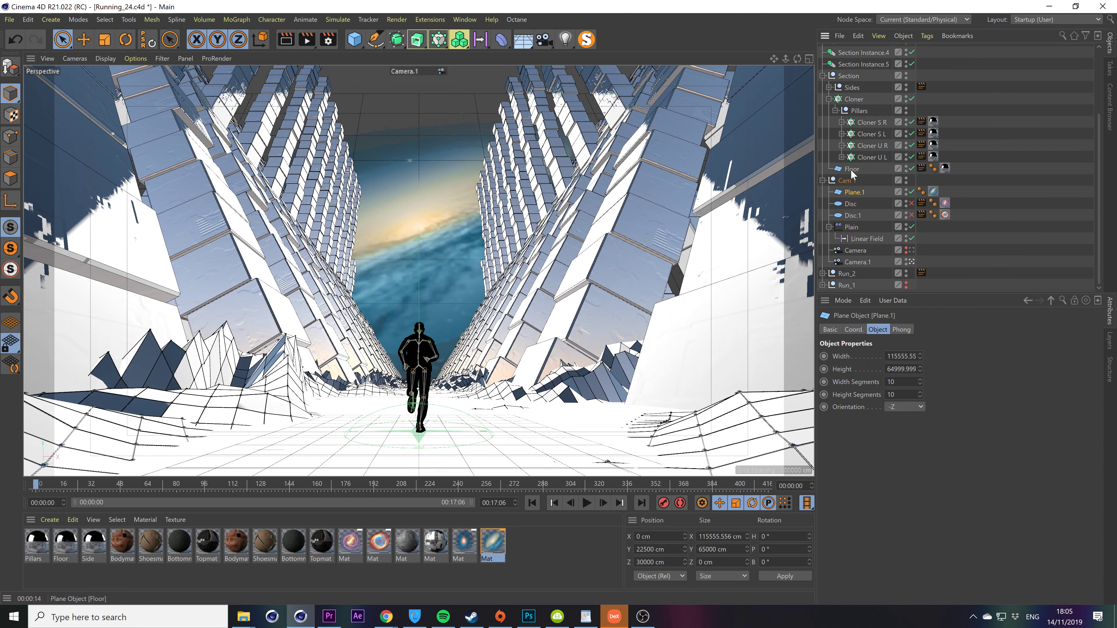
scroll(850, 124, up, 4)
click(854, 62)
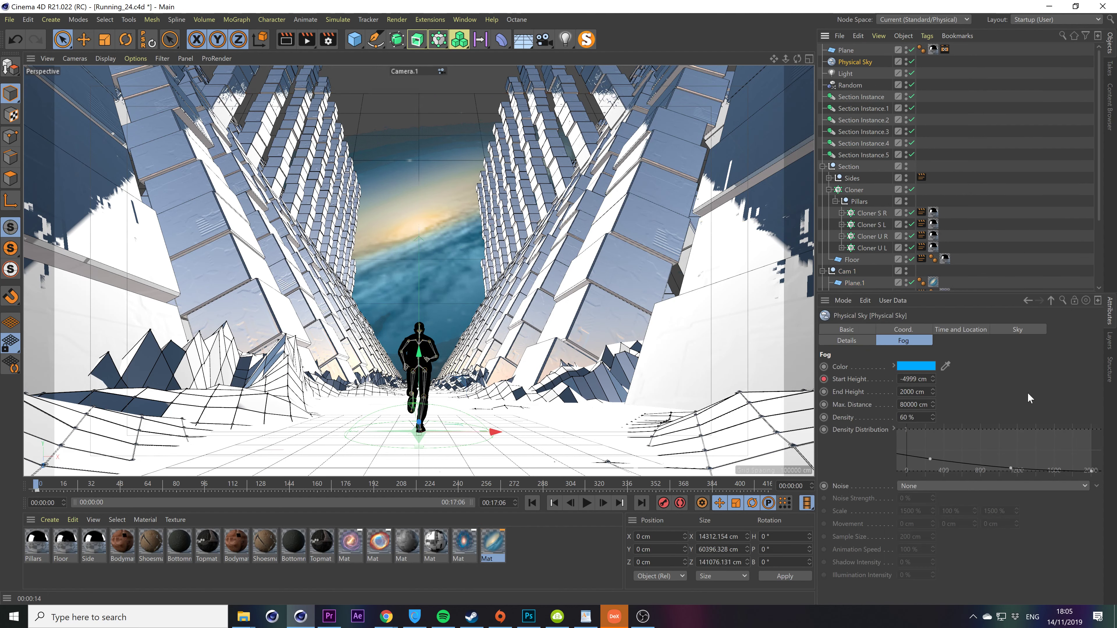
click(923, 368)
click(989, 346)
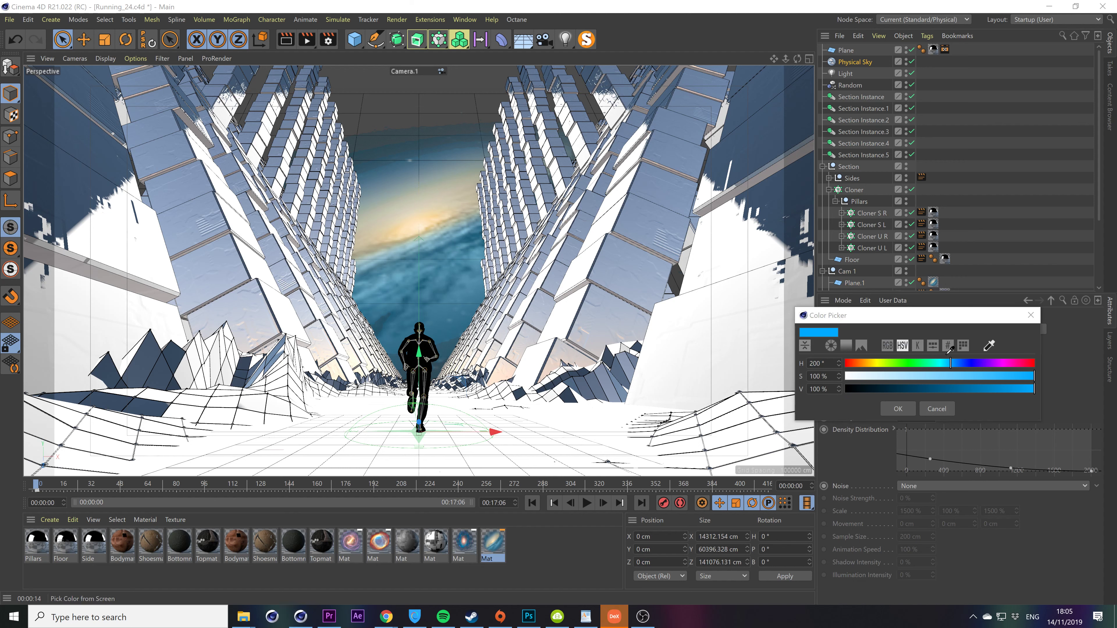
click(956, 376)
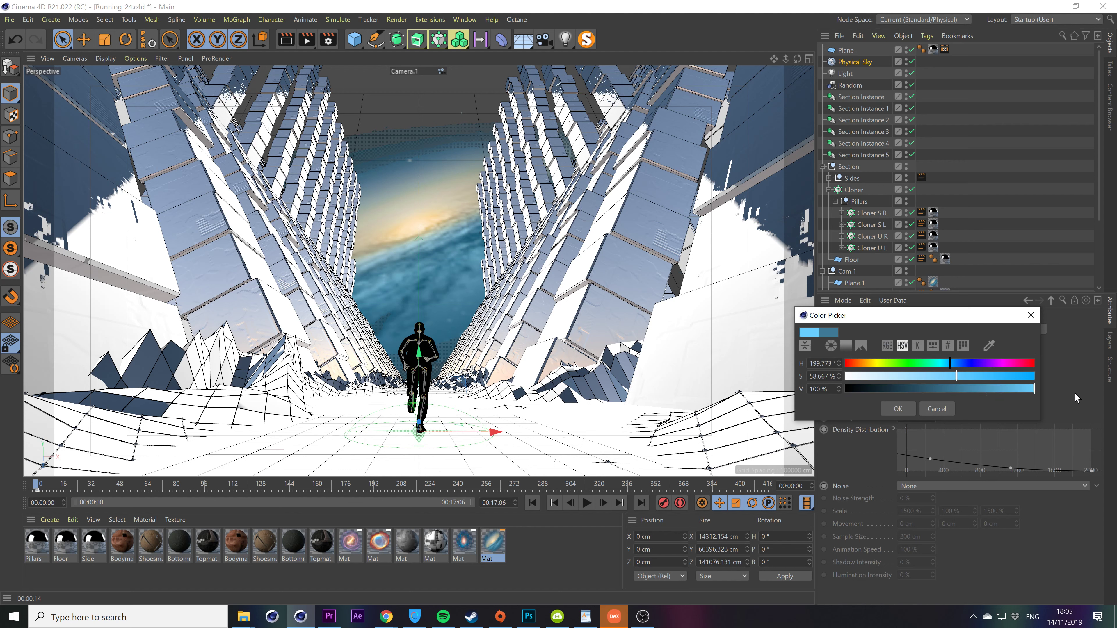
drag(1075, 393, 1059, 389)
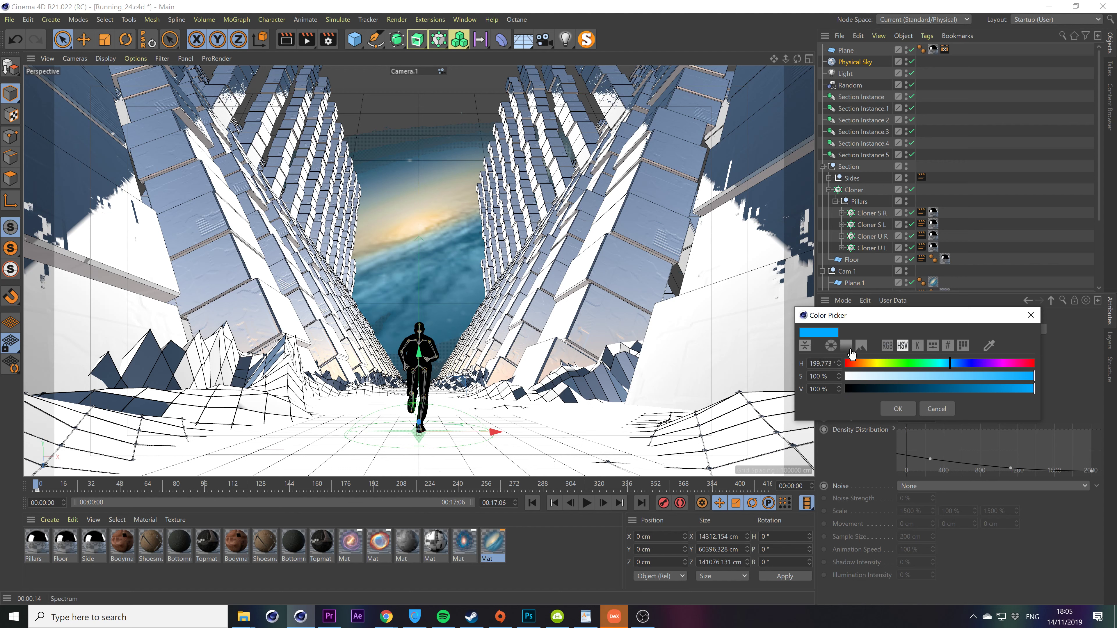
double_click(833, 363)
text(195)
key(Return)
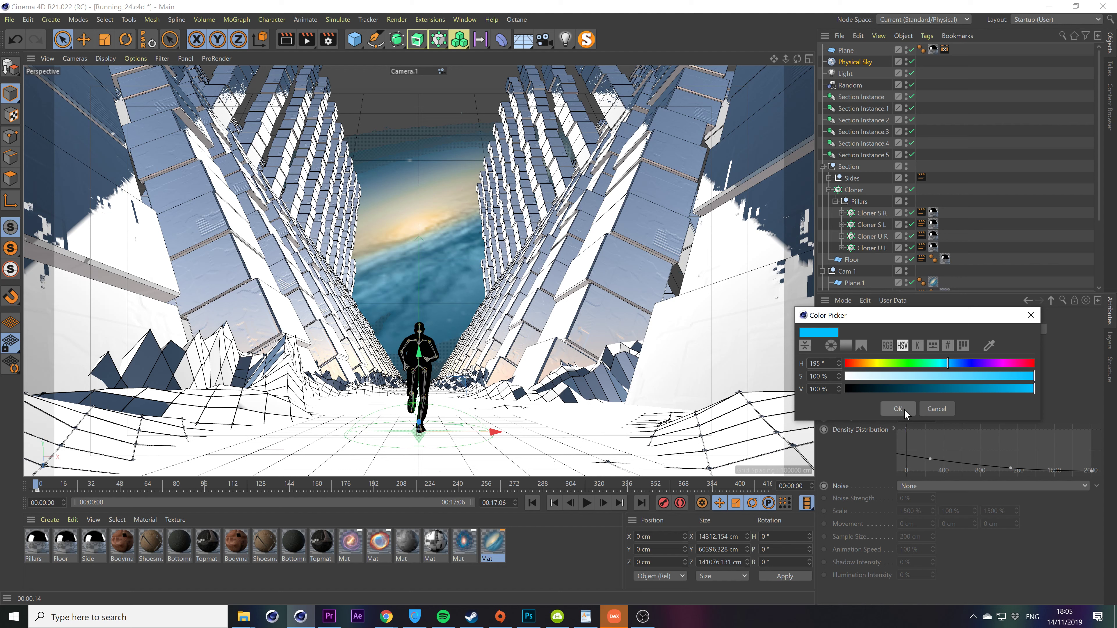
click(904, 408)
Set the Physical Sky's fog Density to 75%.
drag(920, 417, 764, 402)
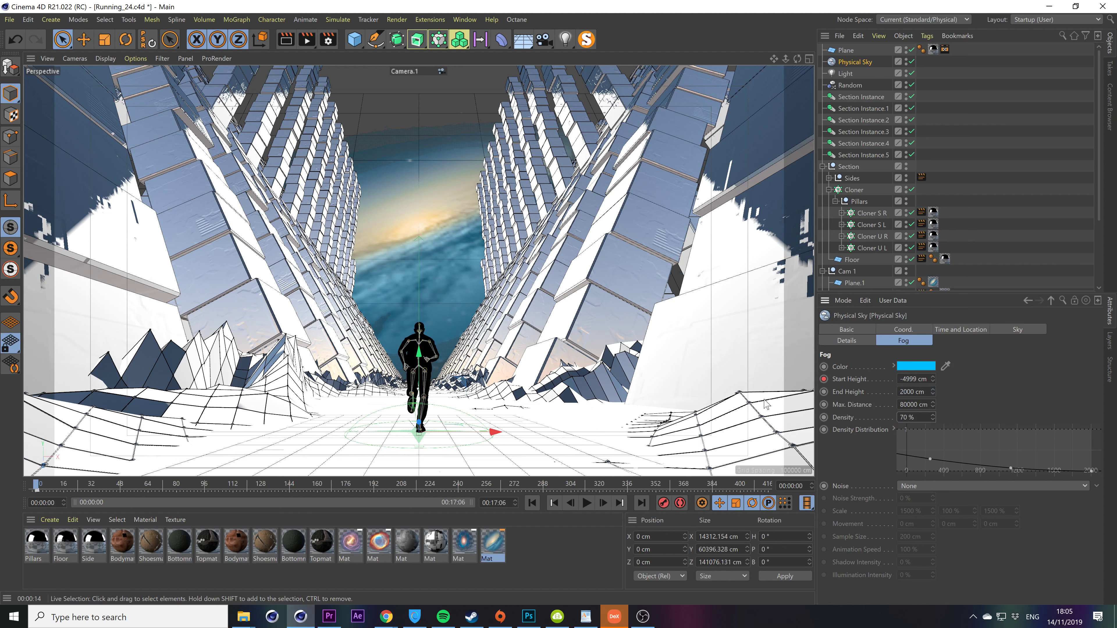
drag(915, 417, 862, 418)
text(75)
key(Return)
Save the project and render the current frame to the Picture Viewer to check the fog, closing the viewer when done.
key(ctrl+s)
click(1016, 212)
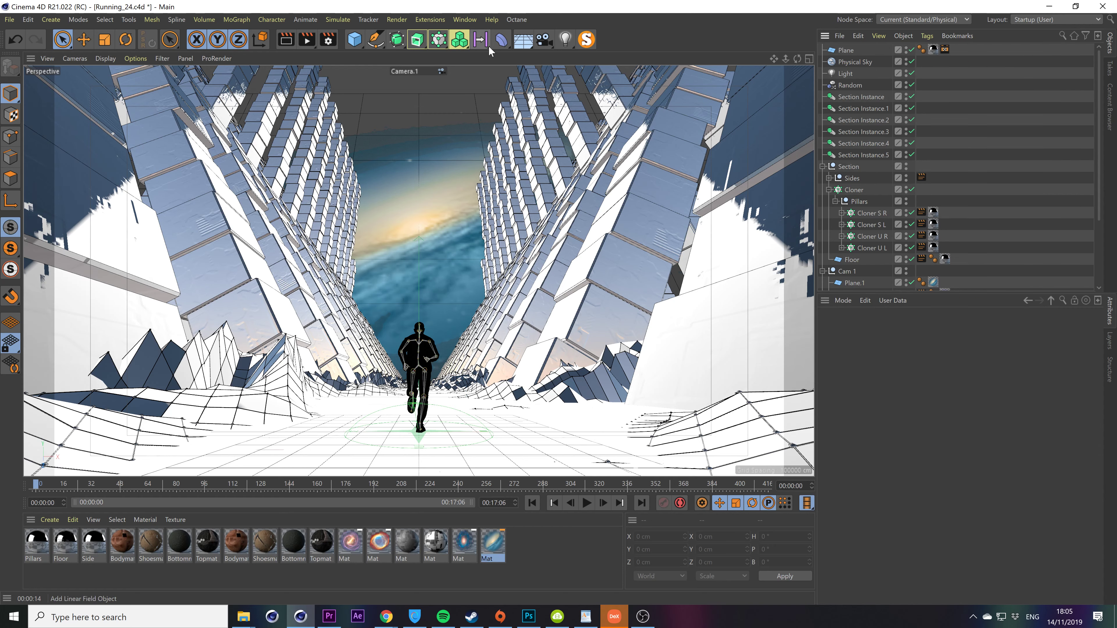
click(307, 40)
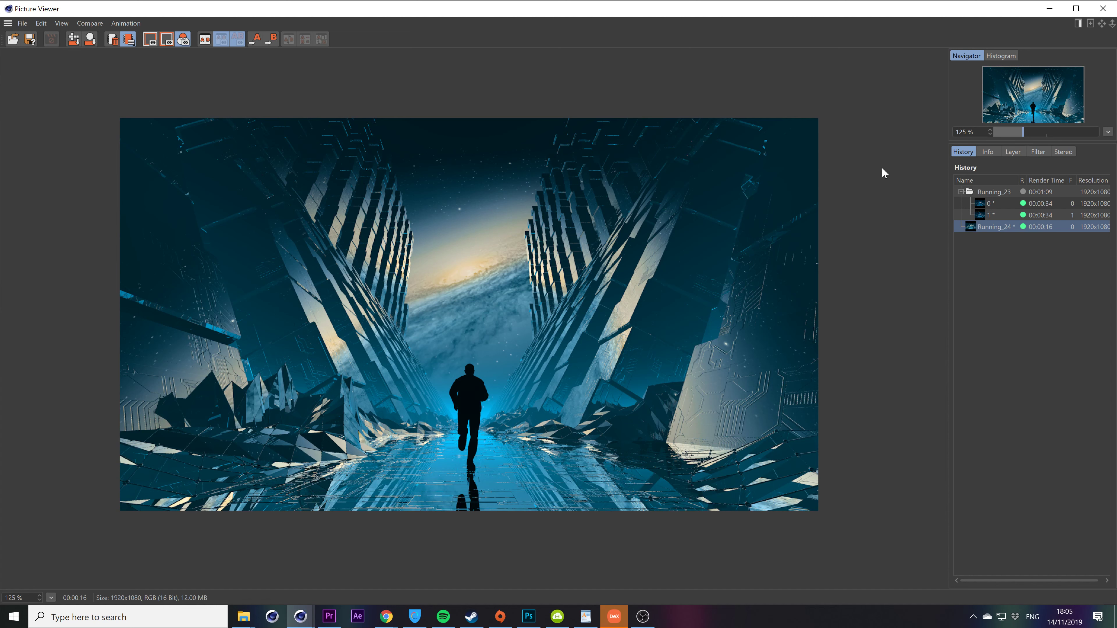
click(1102, 8)
Preview 6966519-space-backgrounds.jpg in the Textures folder and create a material from it without copying the image to the project location.
mouse_move(243, 616)
click(349, 585)
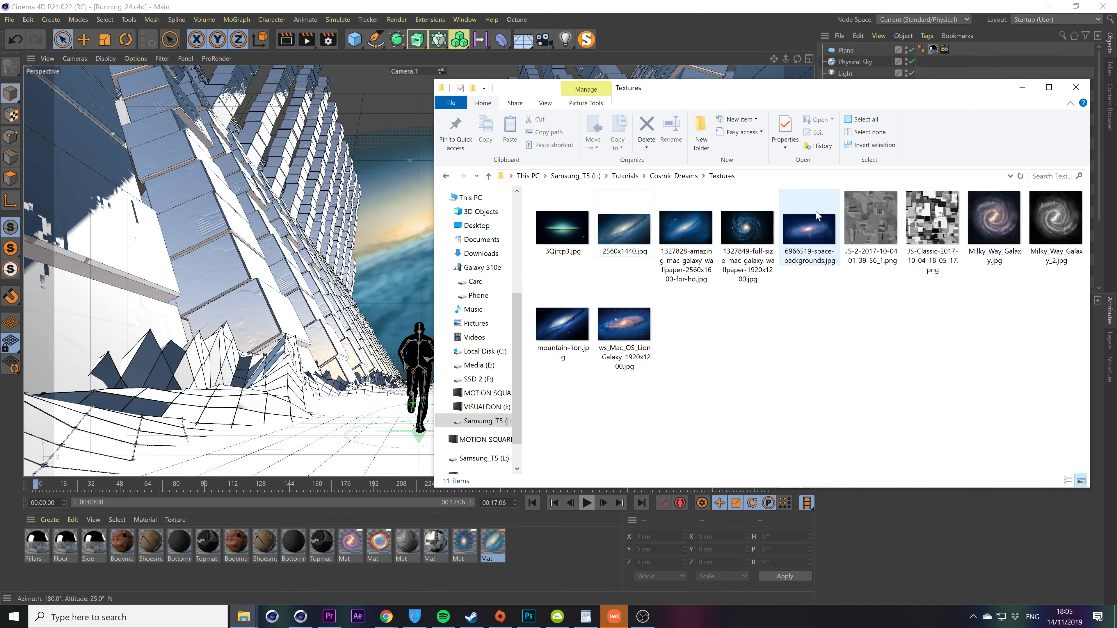
double_click(805, 217)
click(1114, 3)
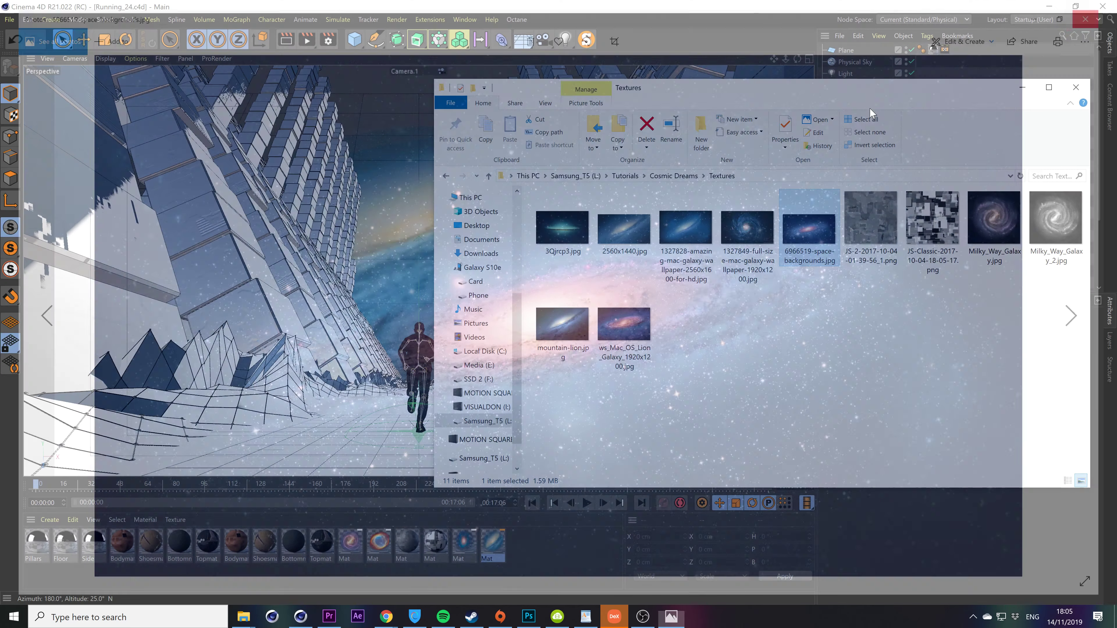
drag(802, 233, 546, 548)
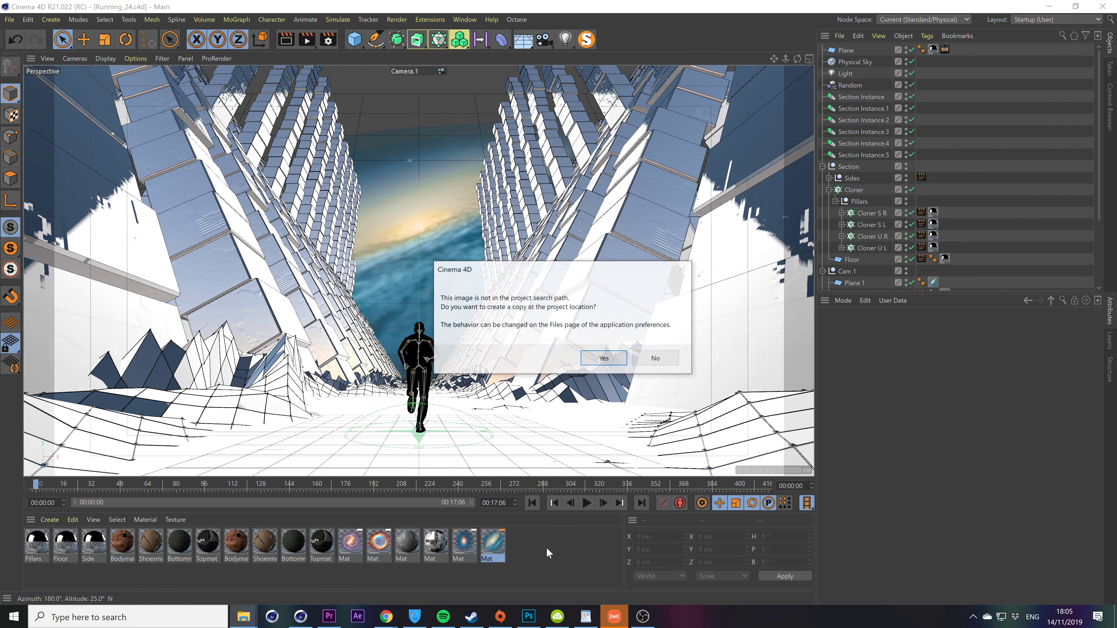
click(650, 360)
Reuse the new material's Color texture in the Luminance channel and leave only Luminance enabled, turning off Color and Reflectance.
double_click(525, 554)
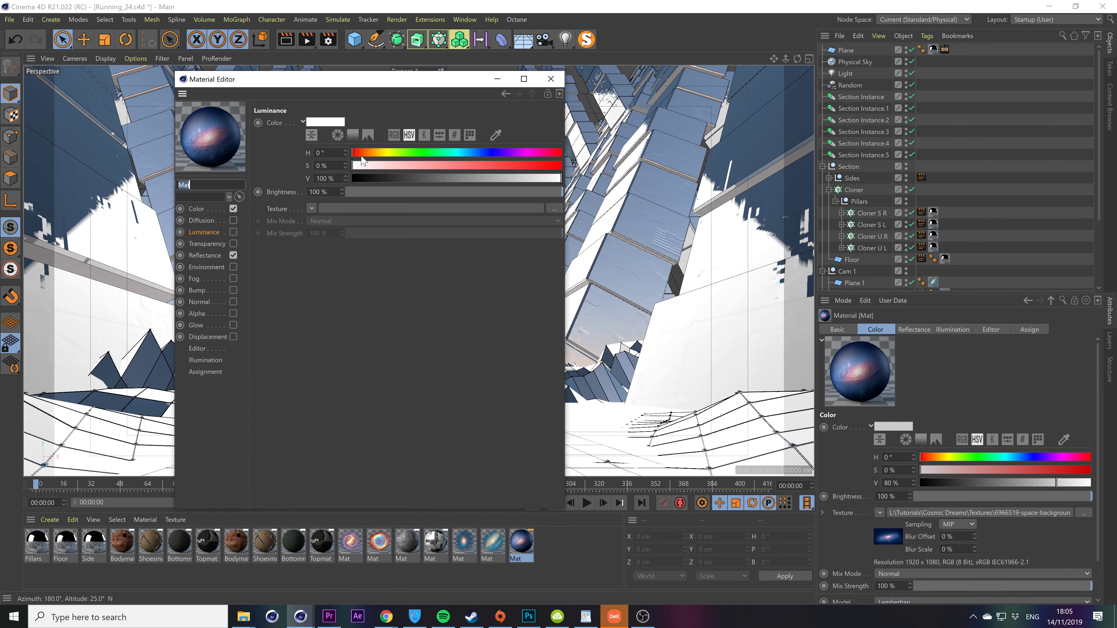
click(208, 209)
drag(322, 237, 343, 211)
click(233, 208)
click(233, 231)
click(233, 255)
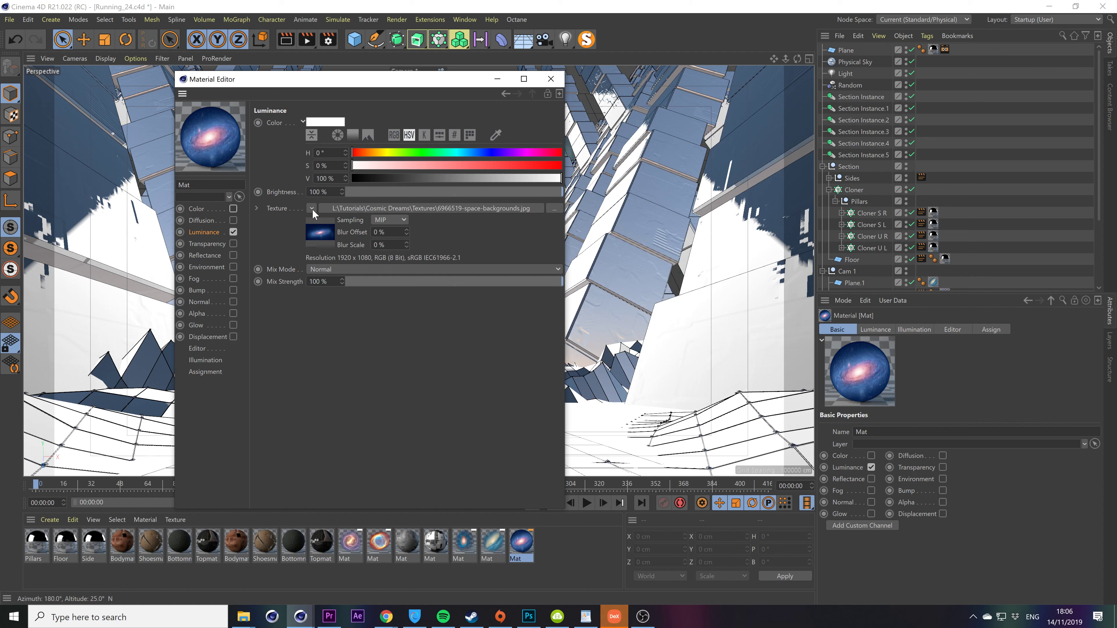
Enable the new material's Alpha channel with the same galaxy image and wrap the texture in a Filter shader.
click(212, 313)
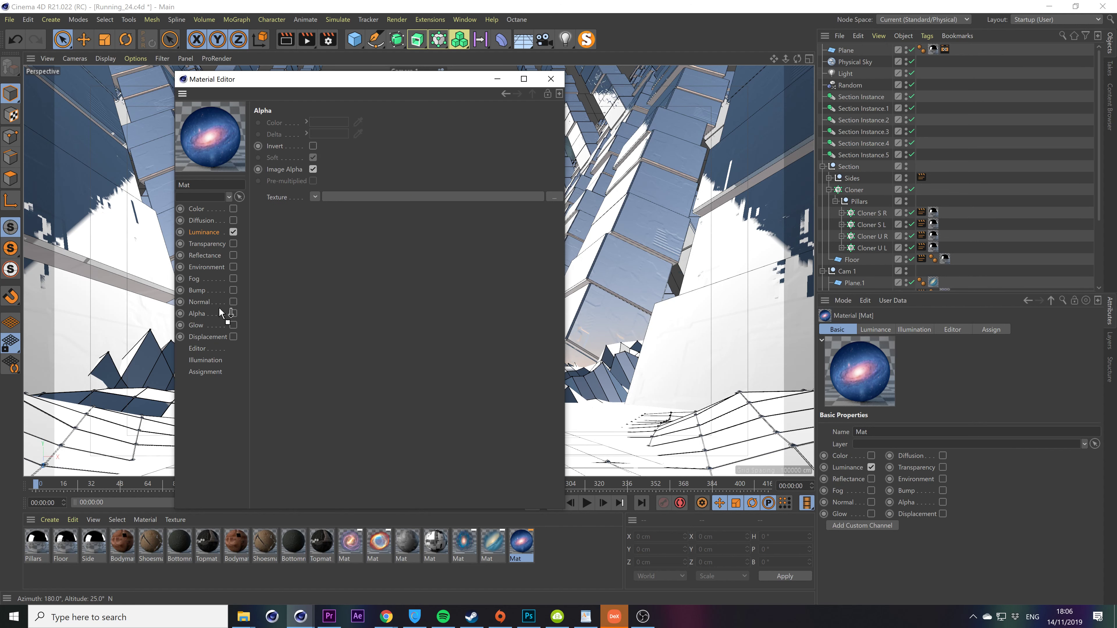
drag(356, 196, 357, 197)
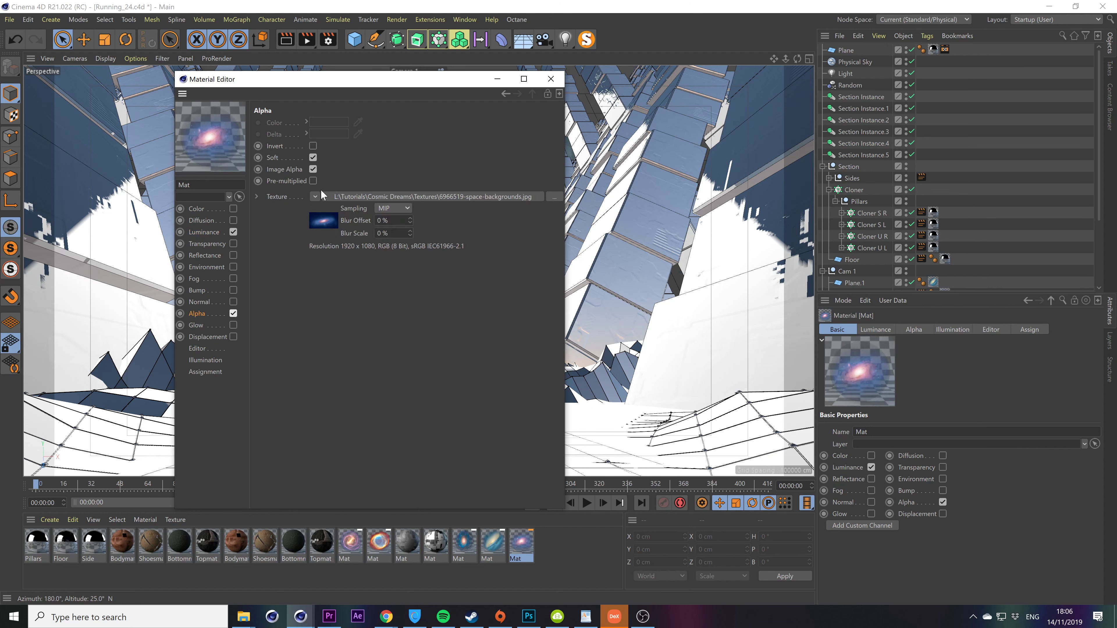
click(315, 197)
click(333, 464)
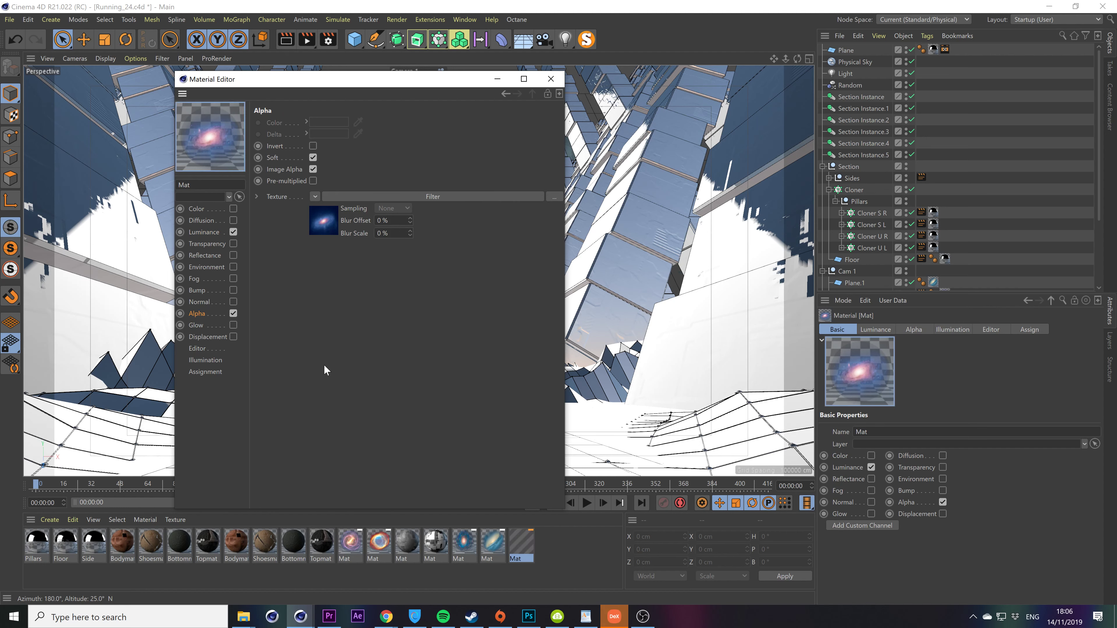
In the Alpha Filter, enable Clipping and Colorize, set Low Clip to 19% and High Clip to 65%, and close the Material Editor.
click(331, 232)
drag(326, 83, 409, 77)
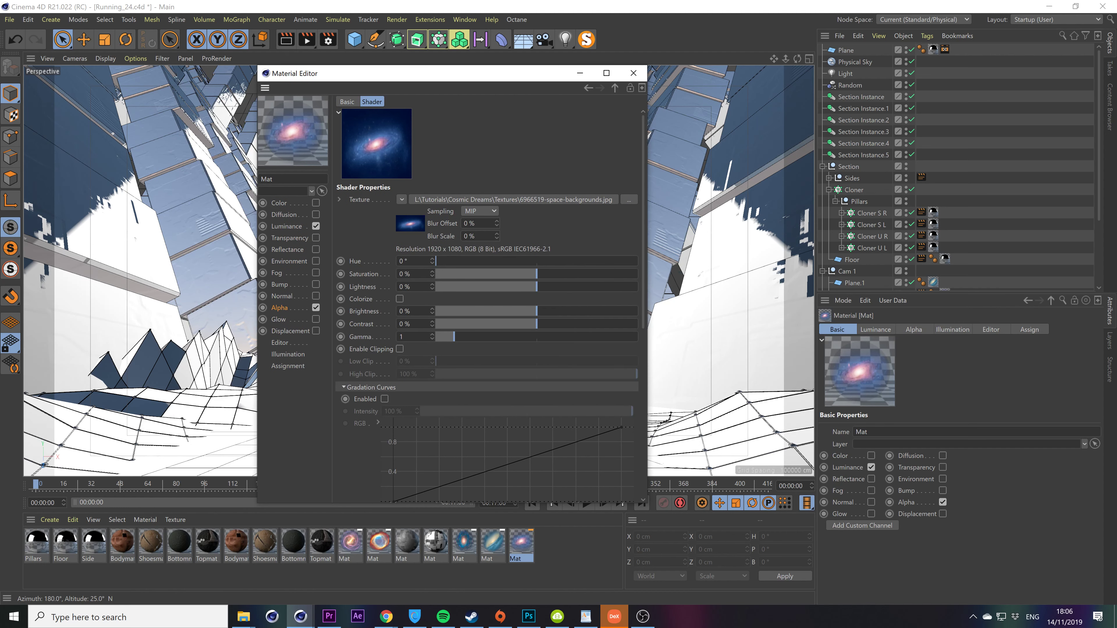
click(400, 349)
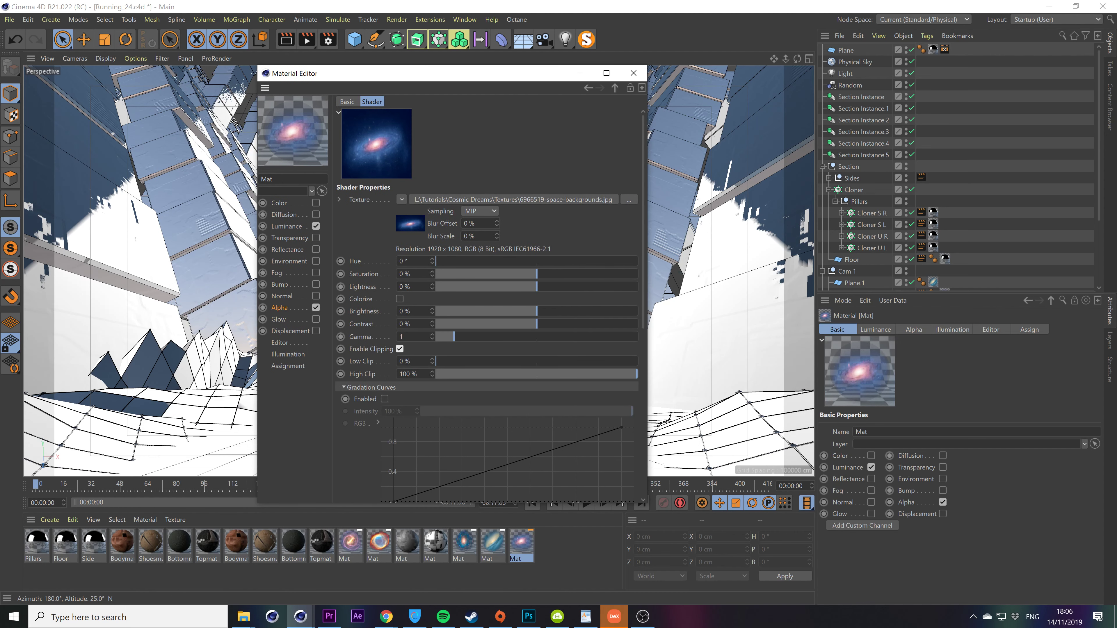
click(399, 299)
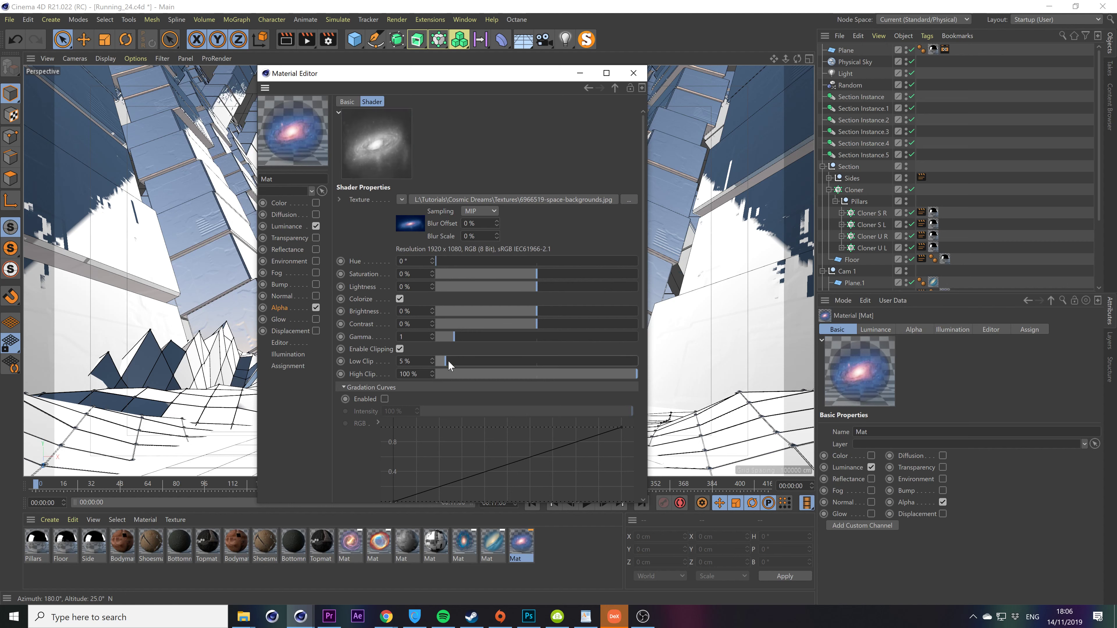
drag(453, 359, 479, 364)
drag(546, 378, 567, 376)
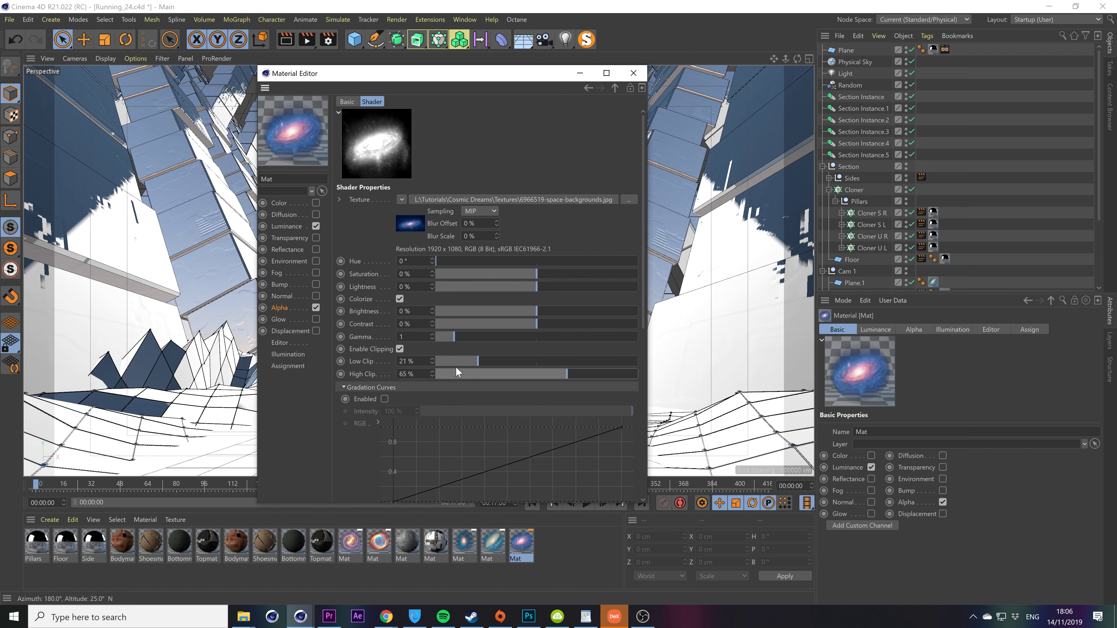
click(473, 362)
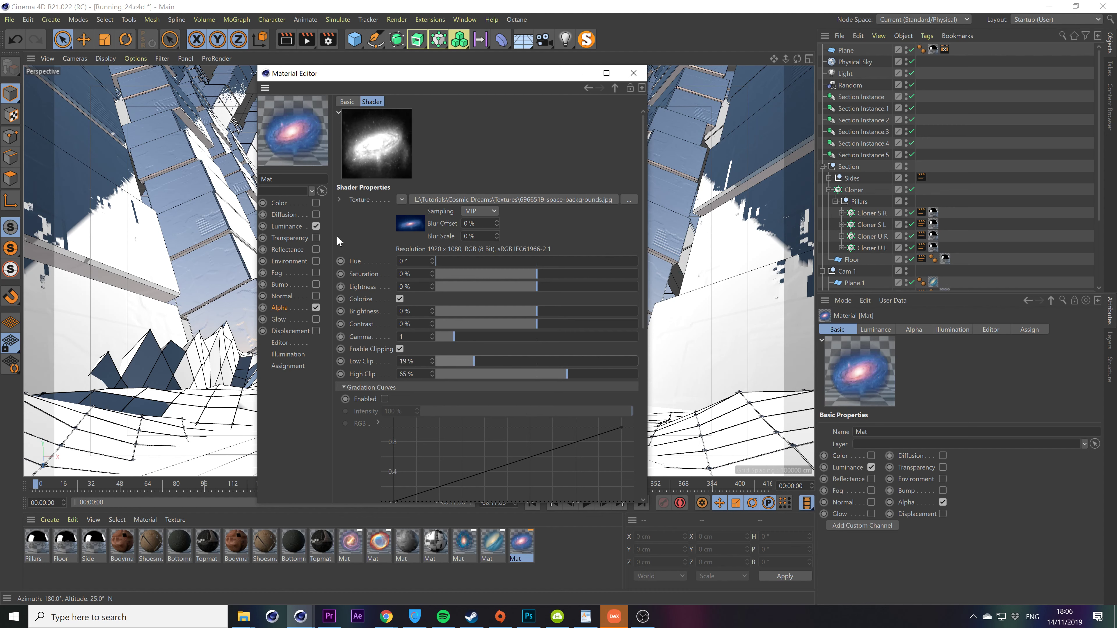
click(287, 225)
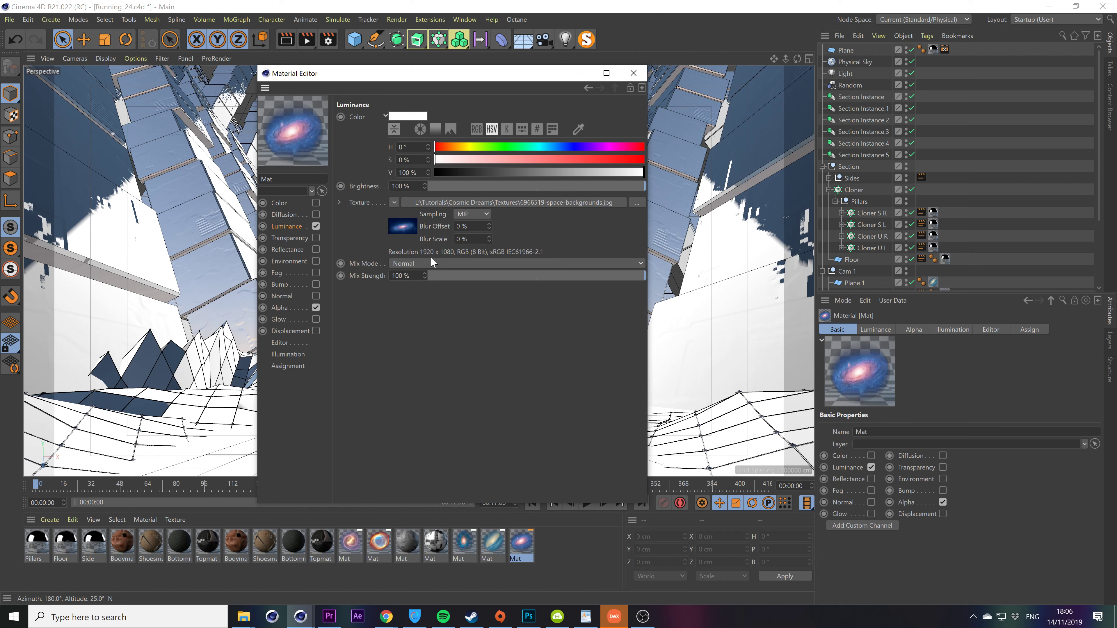
click(634, 73)
Size Plane.1 to 1920 x 1080 cm and scale it proportionally to a height of 65000 cm.
scroll(870, 172, down, 3)
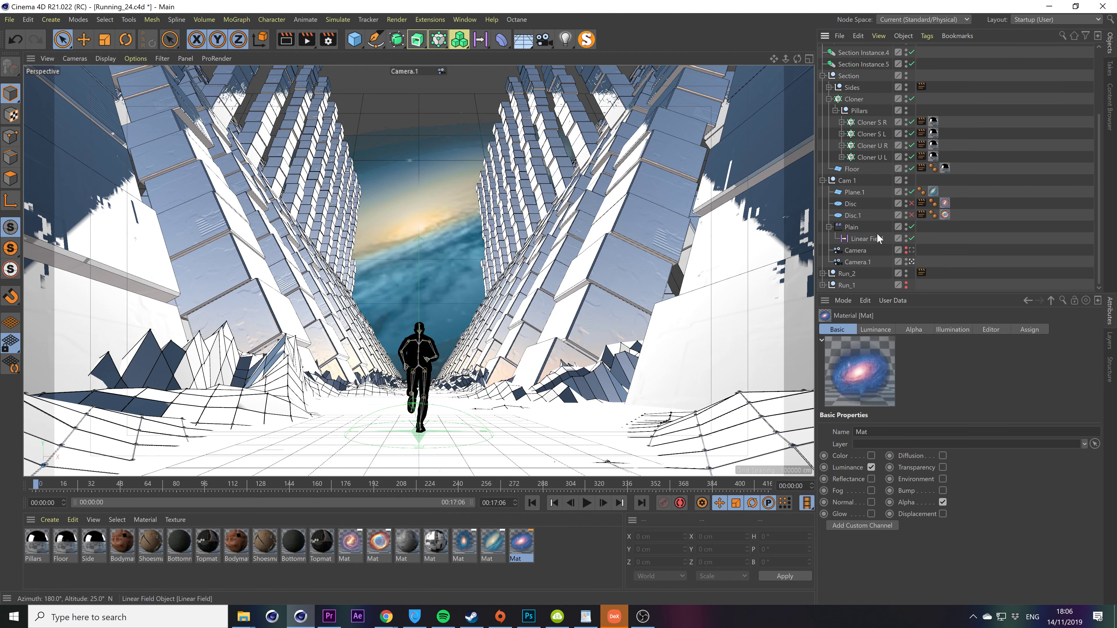
click(851, 192)
click(902, 356)
text(1920)
key(Tab)
text(108)
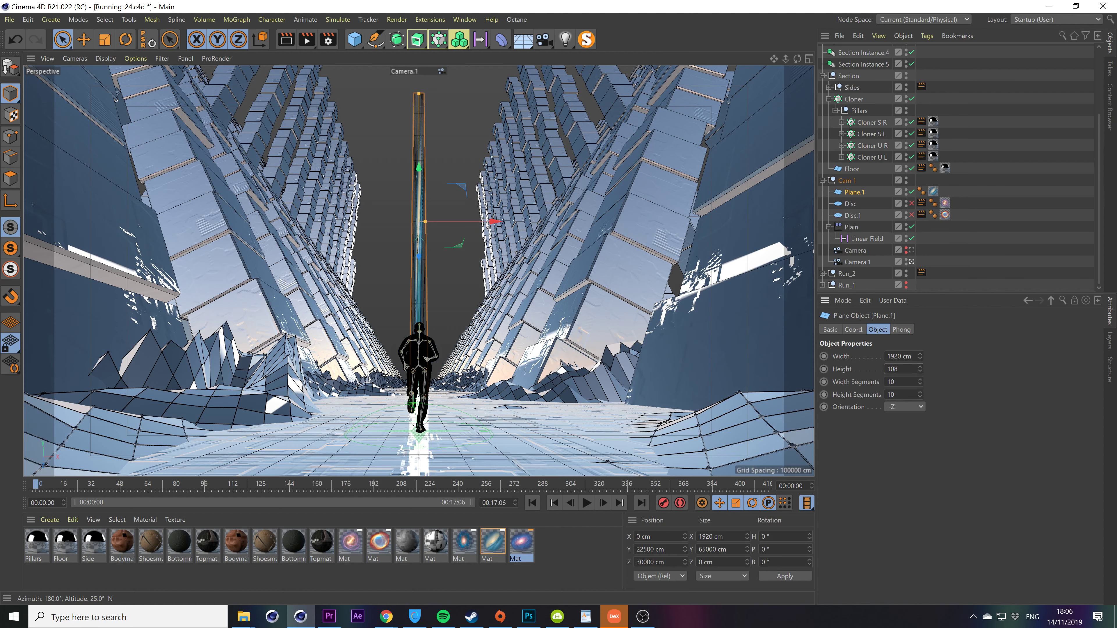
text(0)
key(Return)
drag(723, 550, 556, 507)
text(65000)
key(Return)
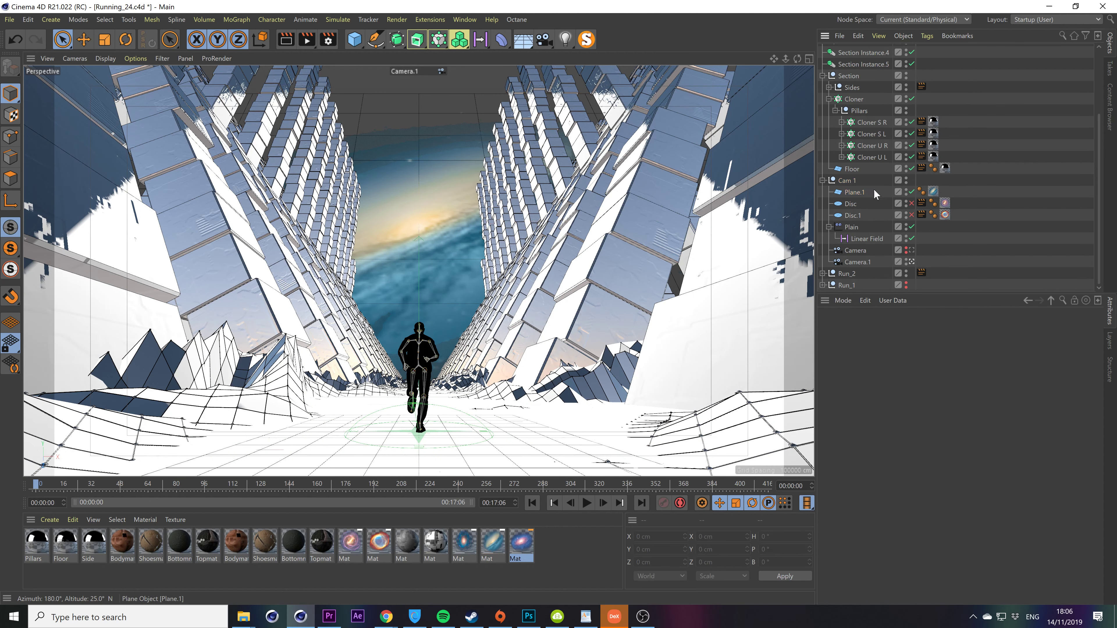
Replace Plane.1's material with the new pink galaxy material and recheck the clipping in its Alpha Filter.
click(933, 191)
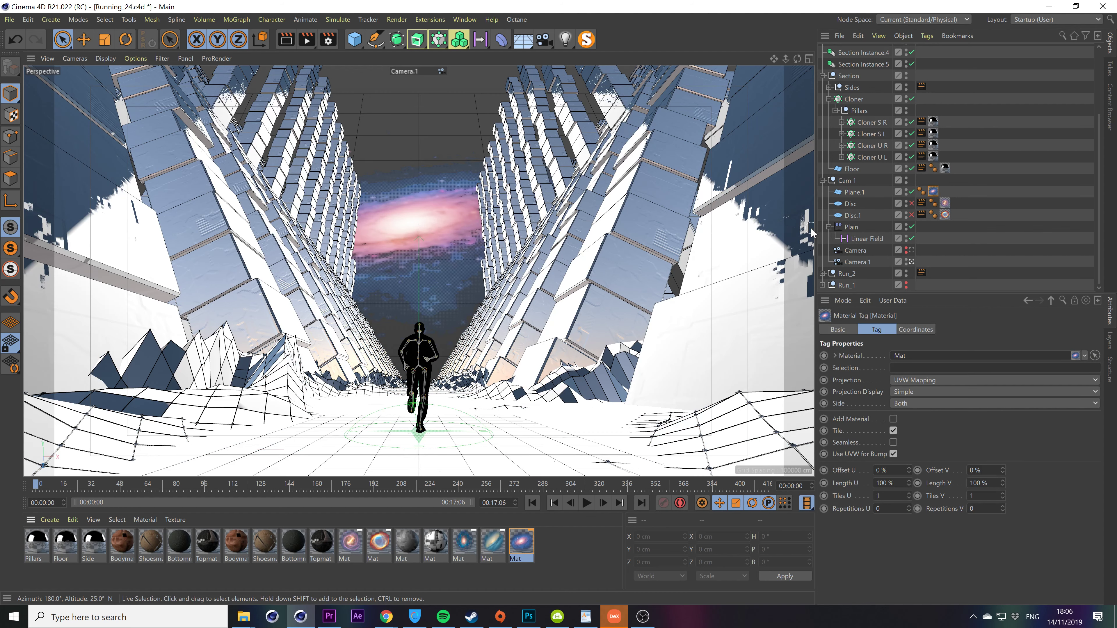
click(858, 191)
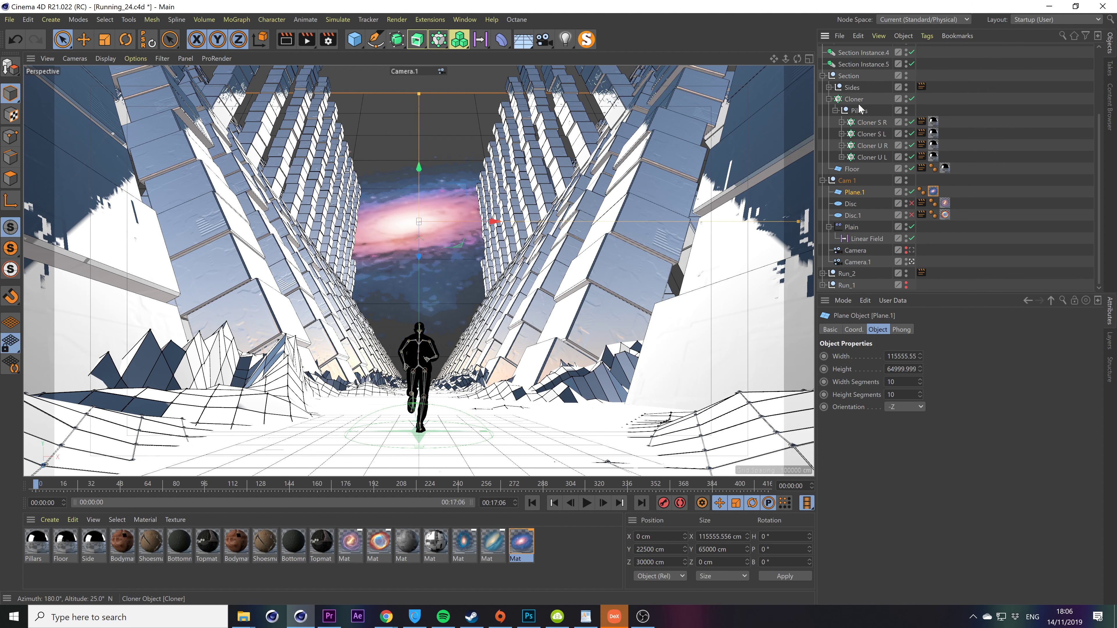
double_click(526, 553)
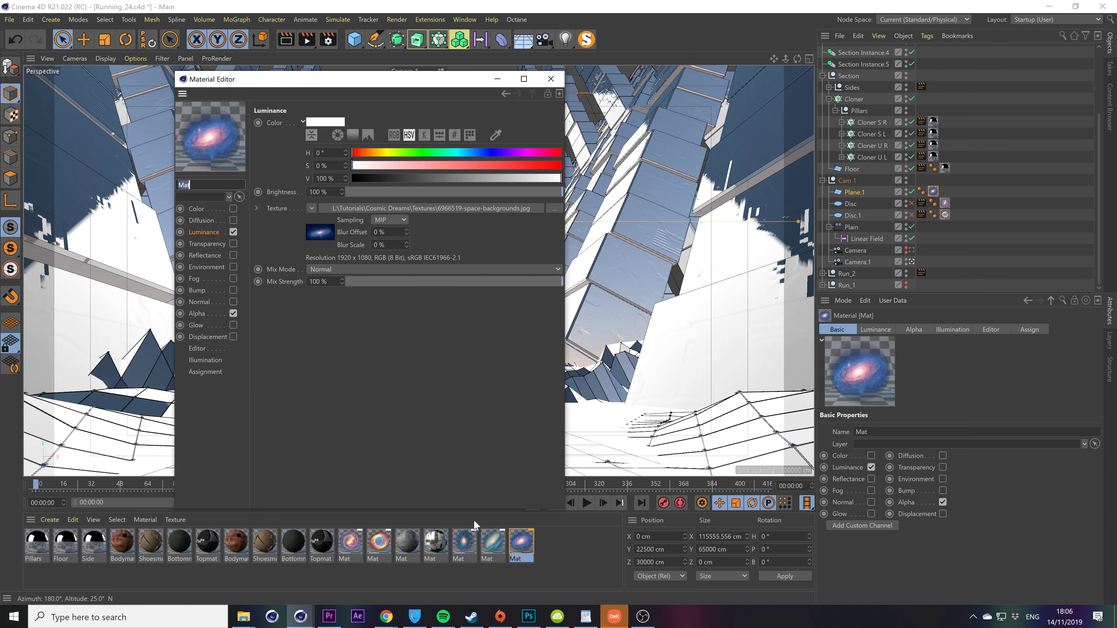
click(198, 314)
click(327, 220)
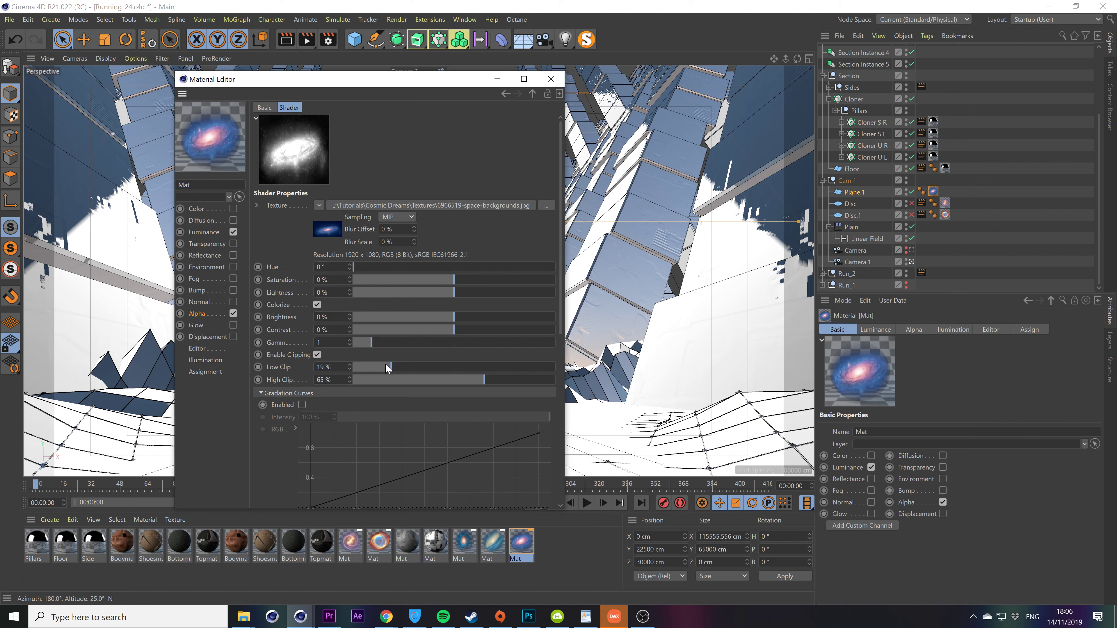
drag(383, 371, 391, 369)
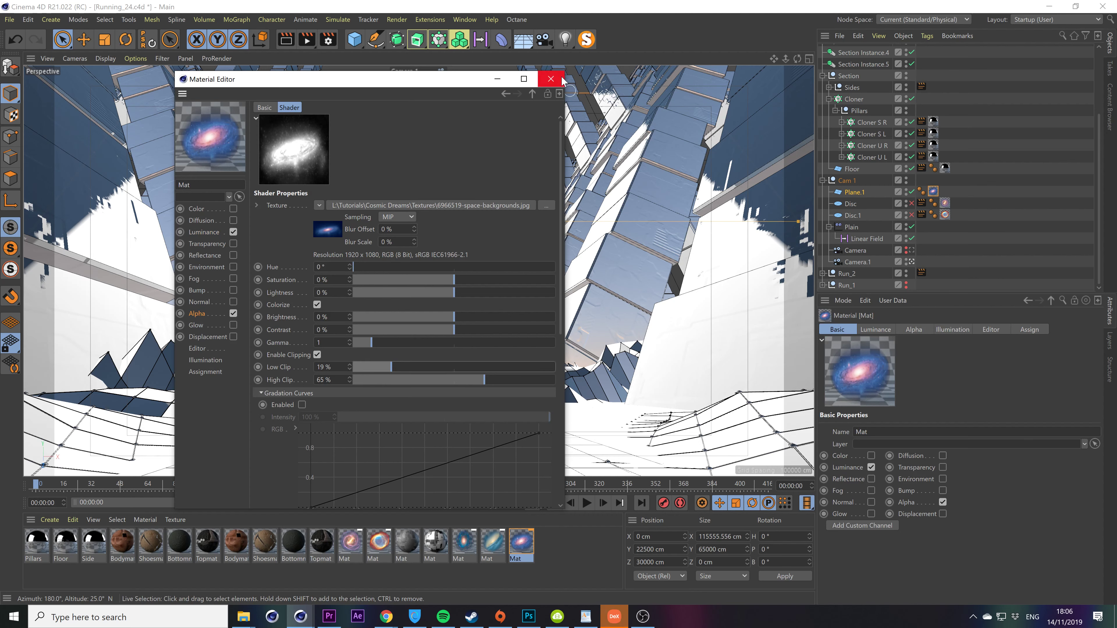
click(551, 79)
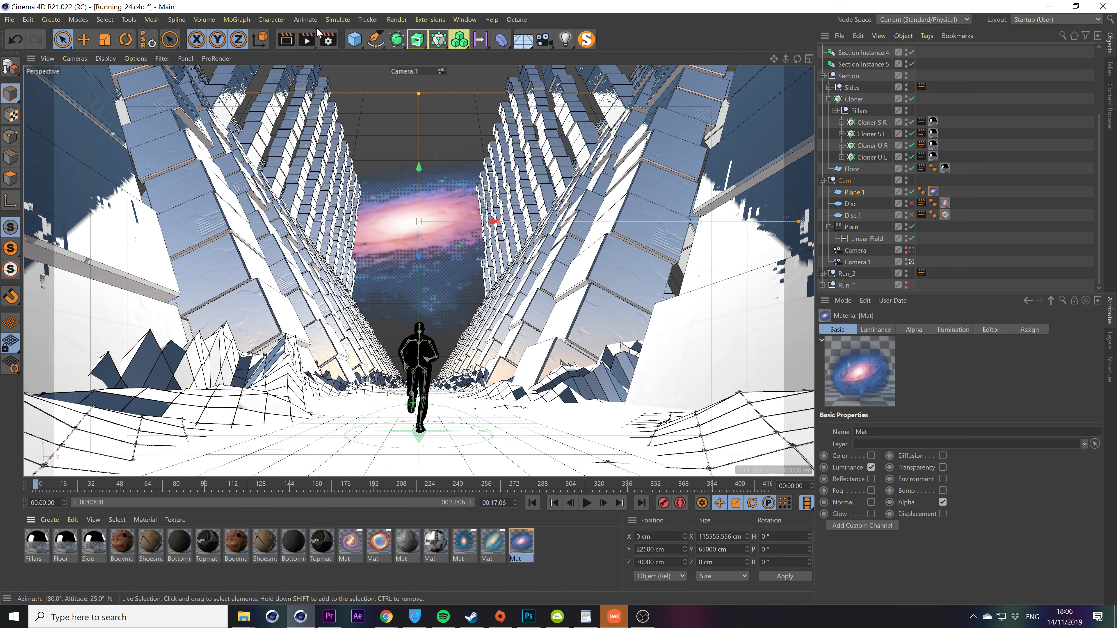
Render the frame with the new galaxy to the Picture Viewer to examine it, and close the viewer.
click(308, 40)
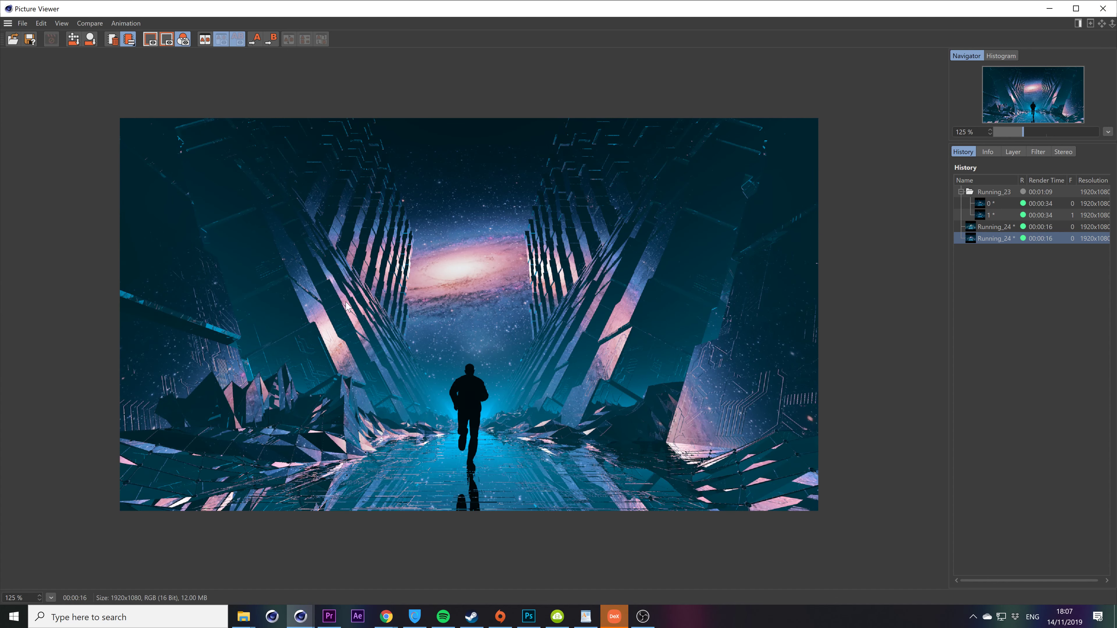
click(1104, 8)
Rotate Plane.1 to a bank angle (R.B) of -22° so the galaxy tilts behind the corridor.
scroll(845, 90, up, 3)
scroll(841, 195, down, 3)
click(849, 191)
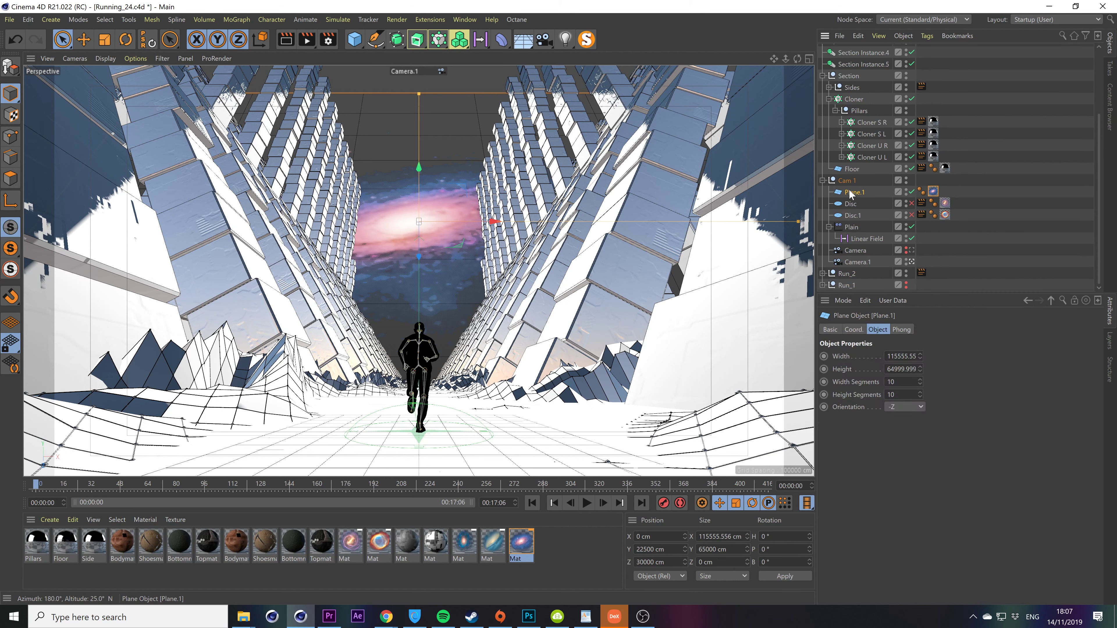
click(854, 330)
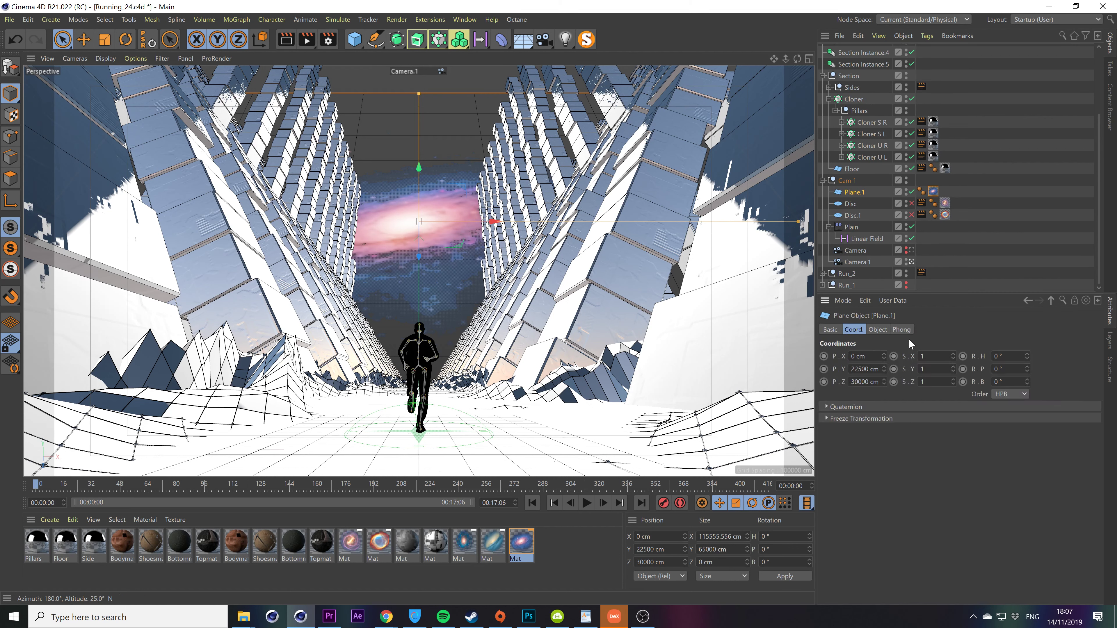
click(878, 330)
click(851, 330)
mouse_move(1026, 381)
mouse_down()
mouse_move(1026, 393)
mouse_move(1027, 385)
mouse_up()
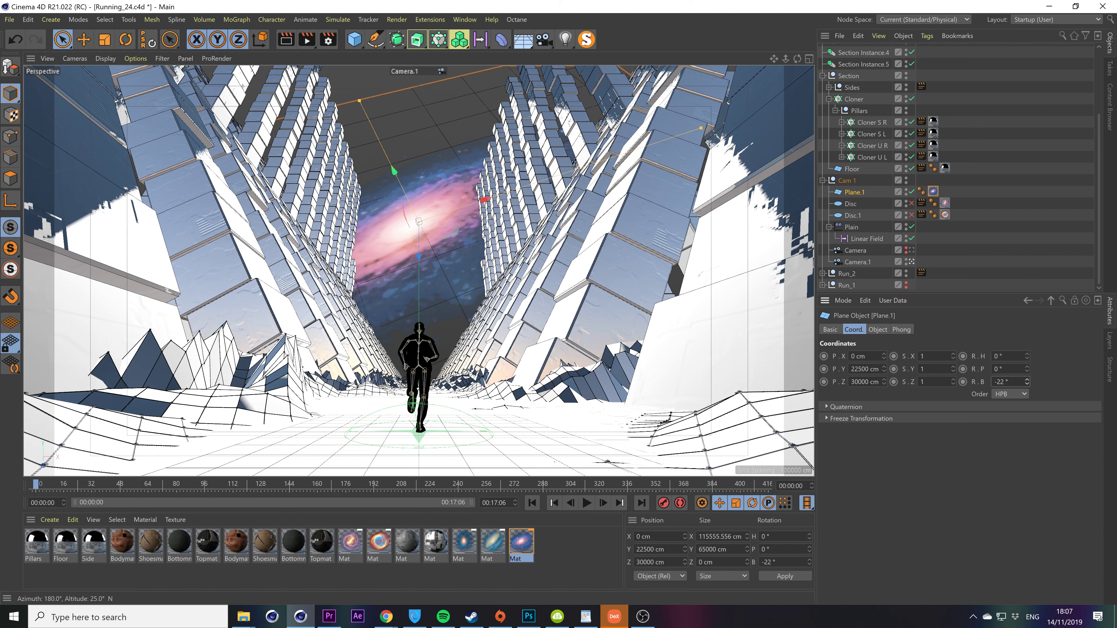
Try proportional heights of 75000 cm and 80000 cm for Plane.1.
click(726, 549)
text(75000)
key(Return)
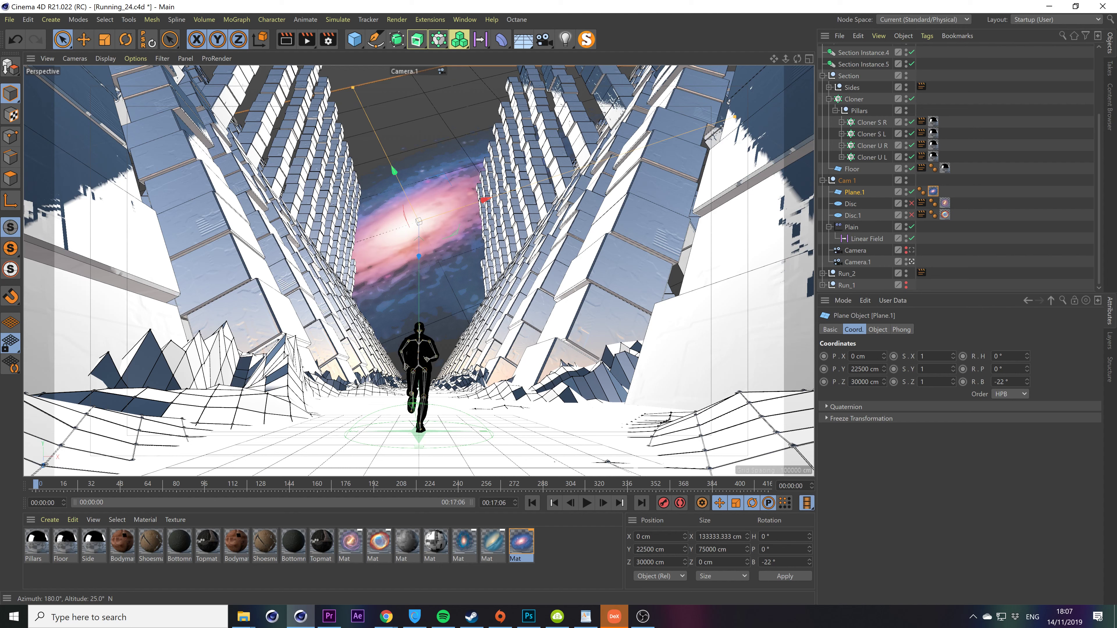
click(721, 549)
text(80)
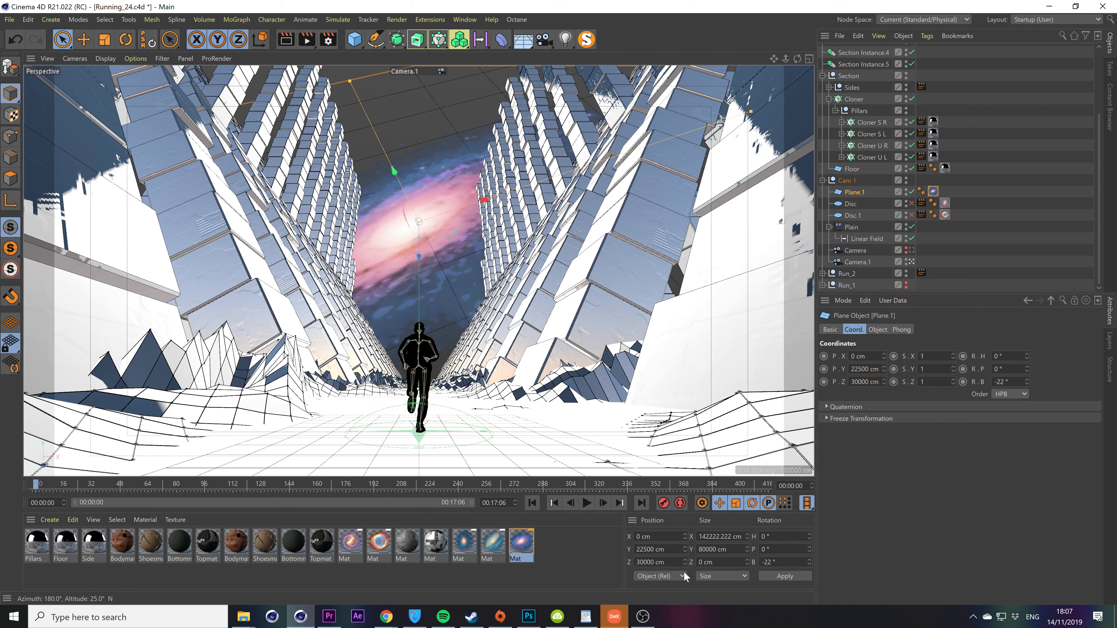
Raise Plane.1 to a Y position of 24000 cm and scale it proportionally to a height of 85000 cm.
click(664, 549)
text(2)
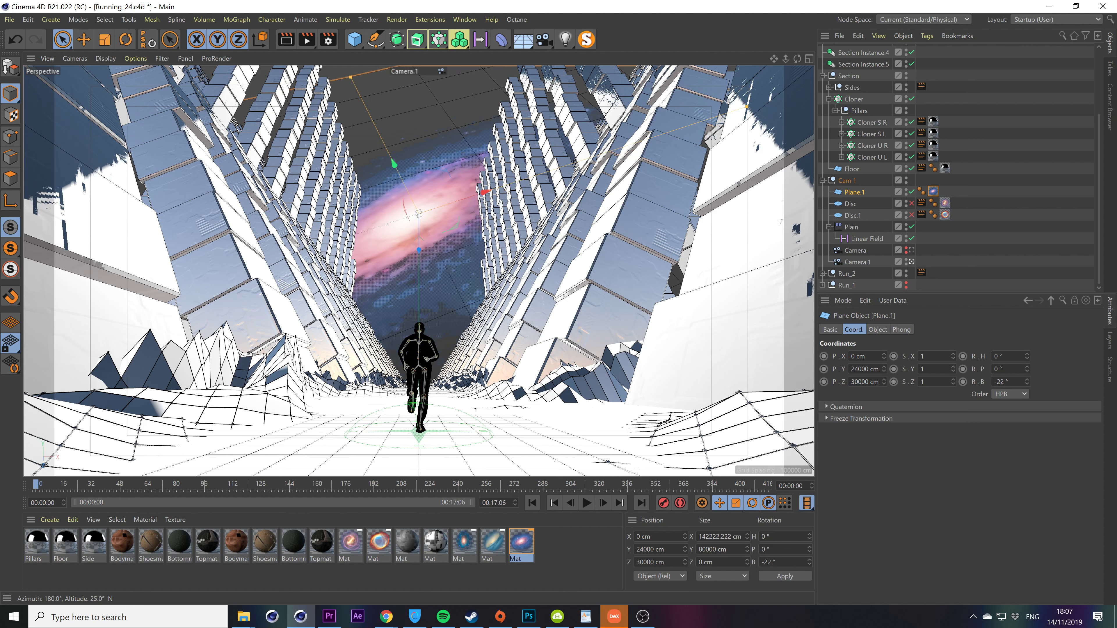
click(724, 549)
text(85)
key(Return)
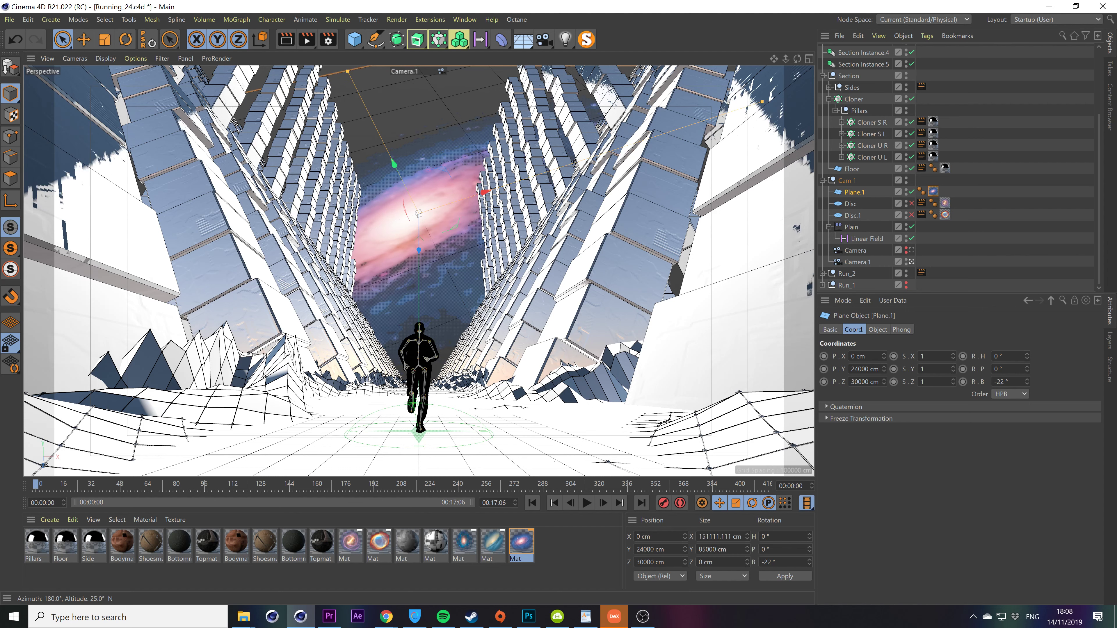
Sample a blue from the galaxy as the Physical Sky's fog color, set its saturation to 100%, brighten it slightly, and preview the render.
click(852, 87)
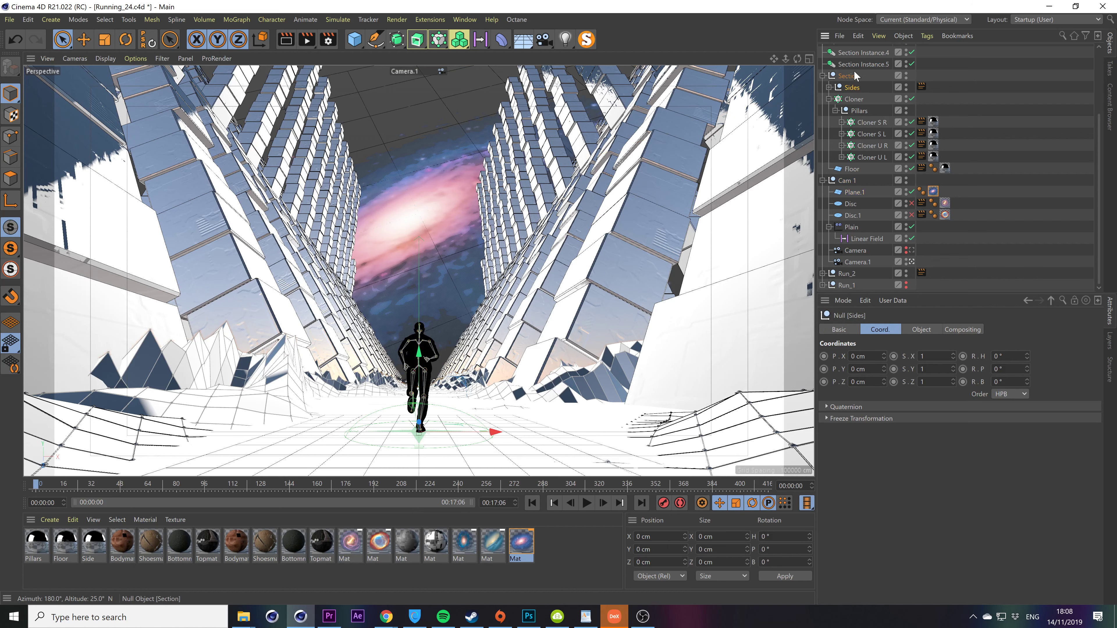
scroll(853, 70, up, 4)
click(849, 62)
click(913, 454)
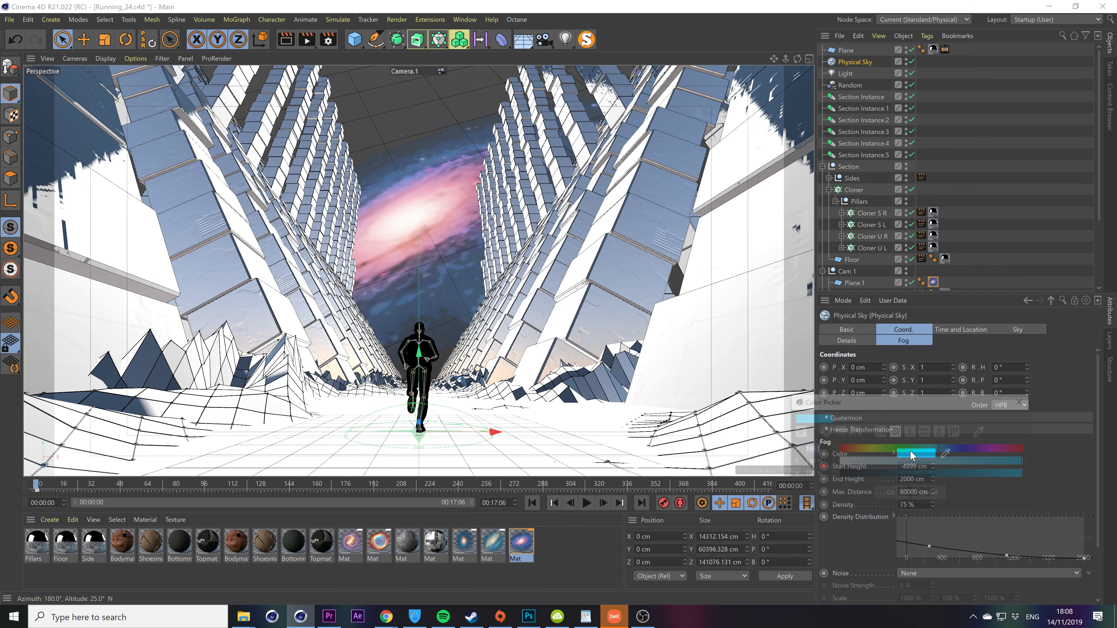
click(982, 432)
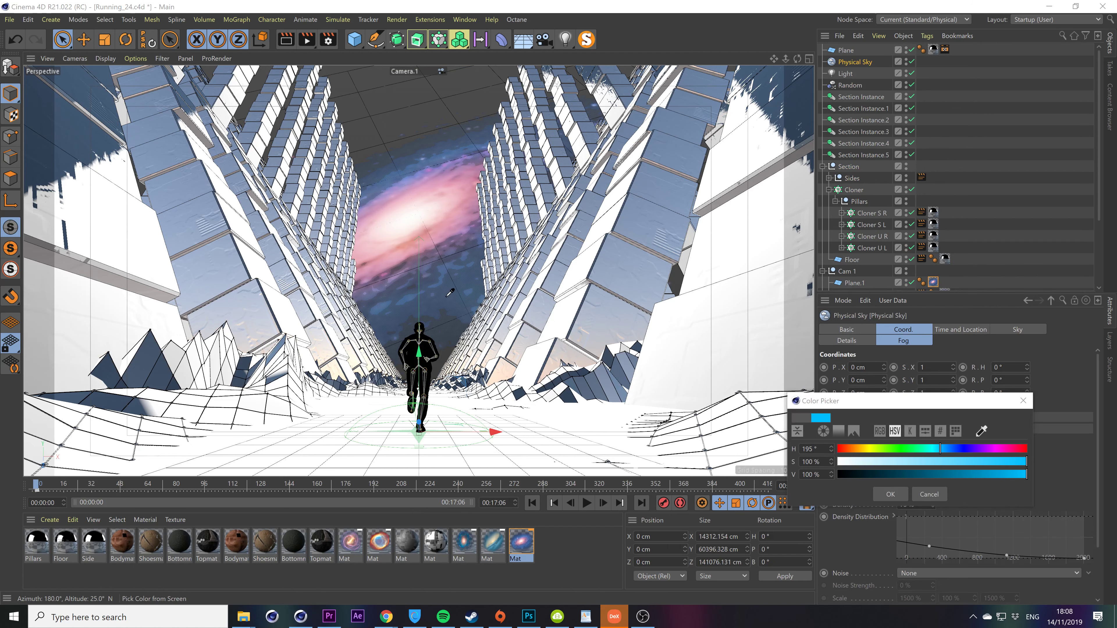
click(443, 289)
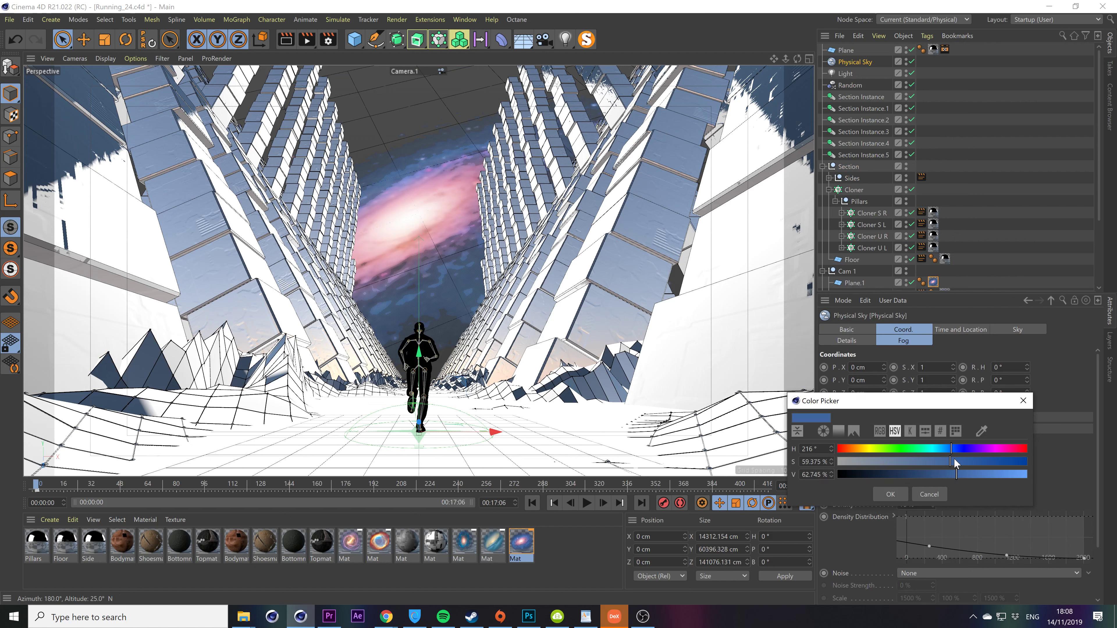
drag(953, 462, 1037, 463)
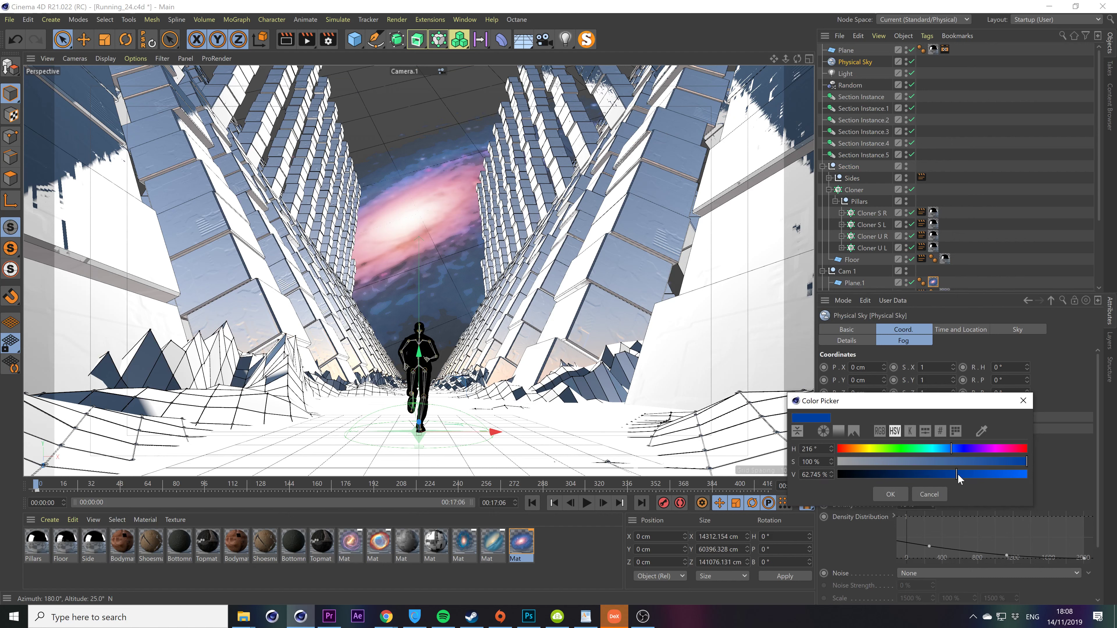
drag(958, 474, 969, 474)
click(890, 494)
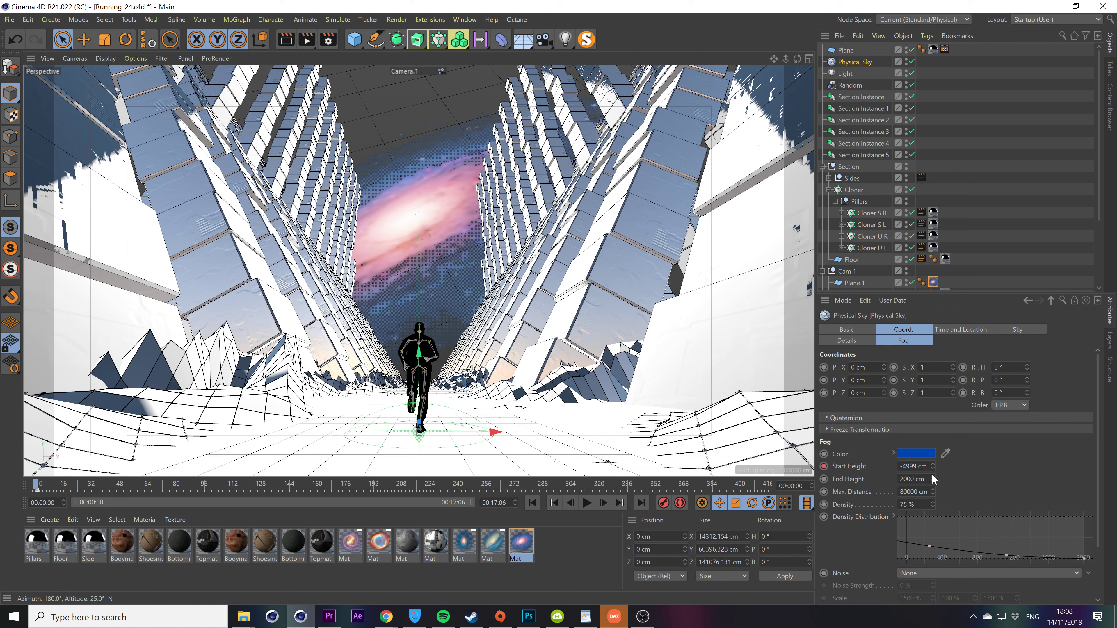
click(281, 41)
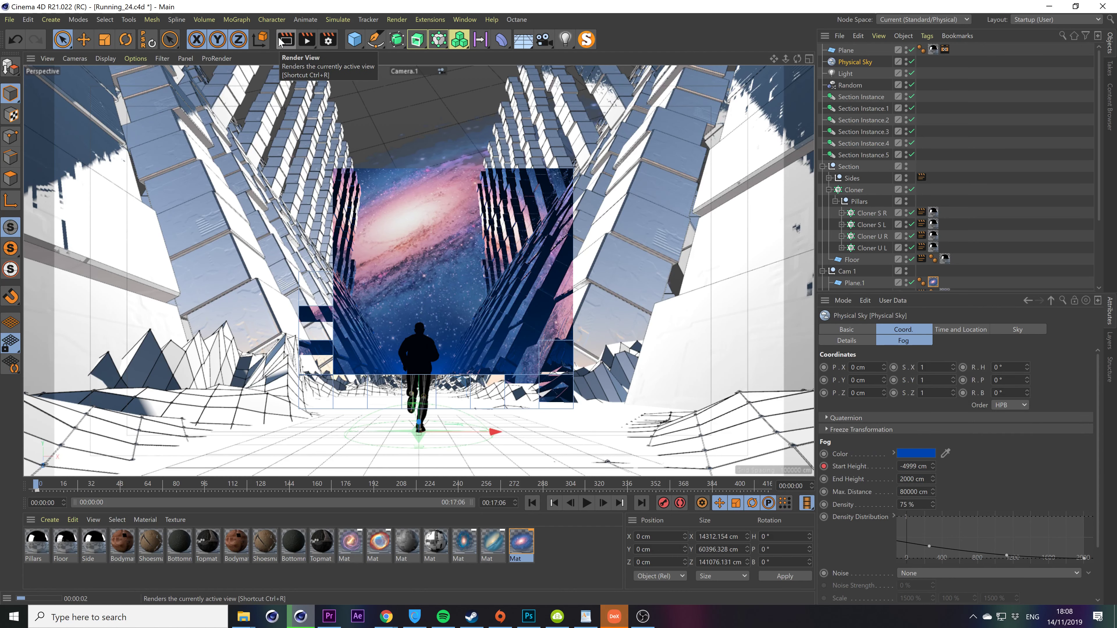
Brighten the Physical Sky's fog color further to a vivid blue.
click(926, 454)
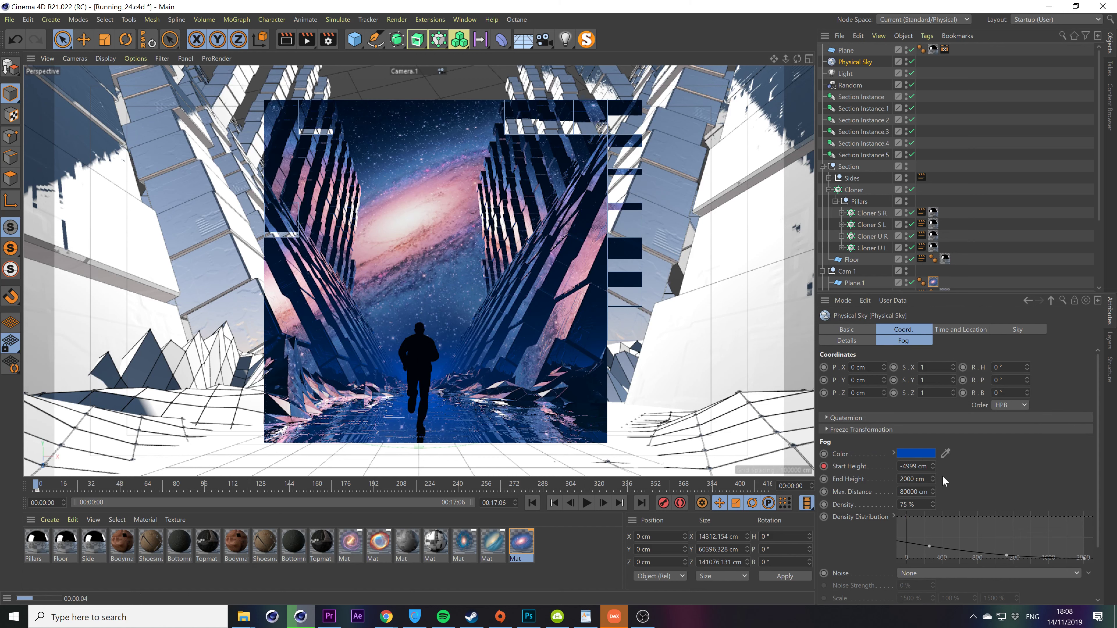
drag(971, 464, 1021, 464)
click(897, 496)
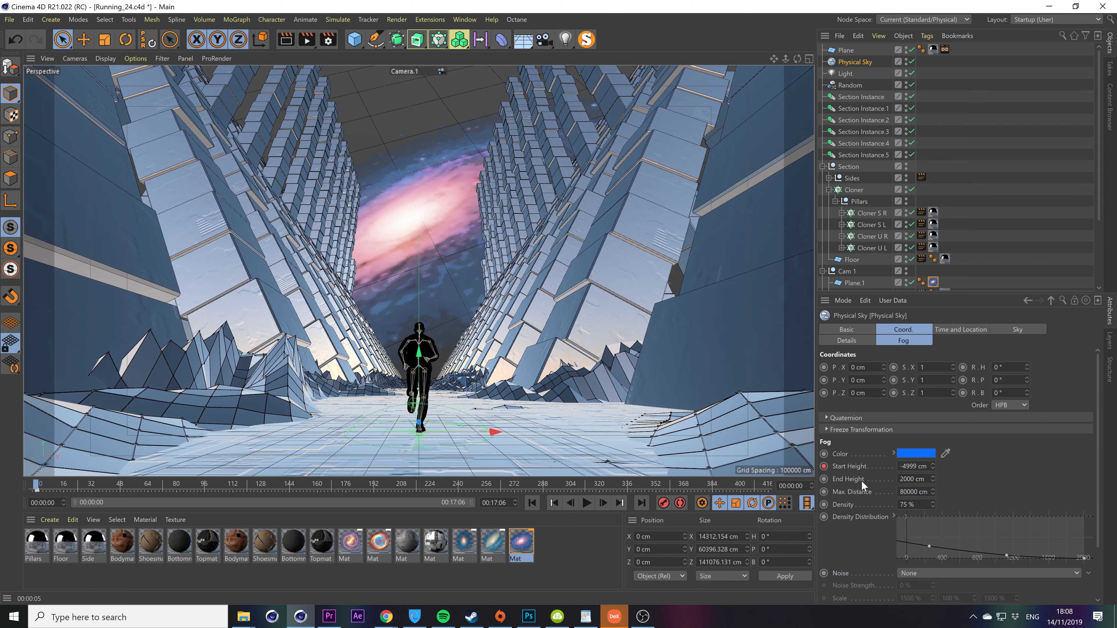
Render the frame to the Picture Viewer and compare it with the two earlier Running_24 renders.
click(308, 40)
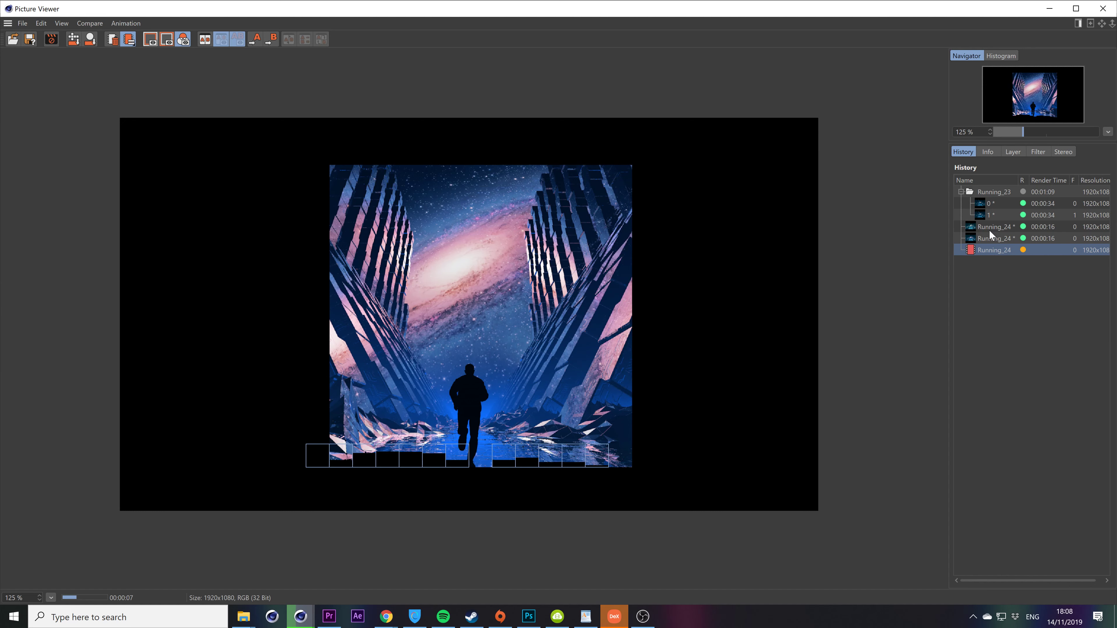
click(985, 237)
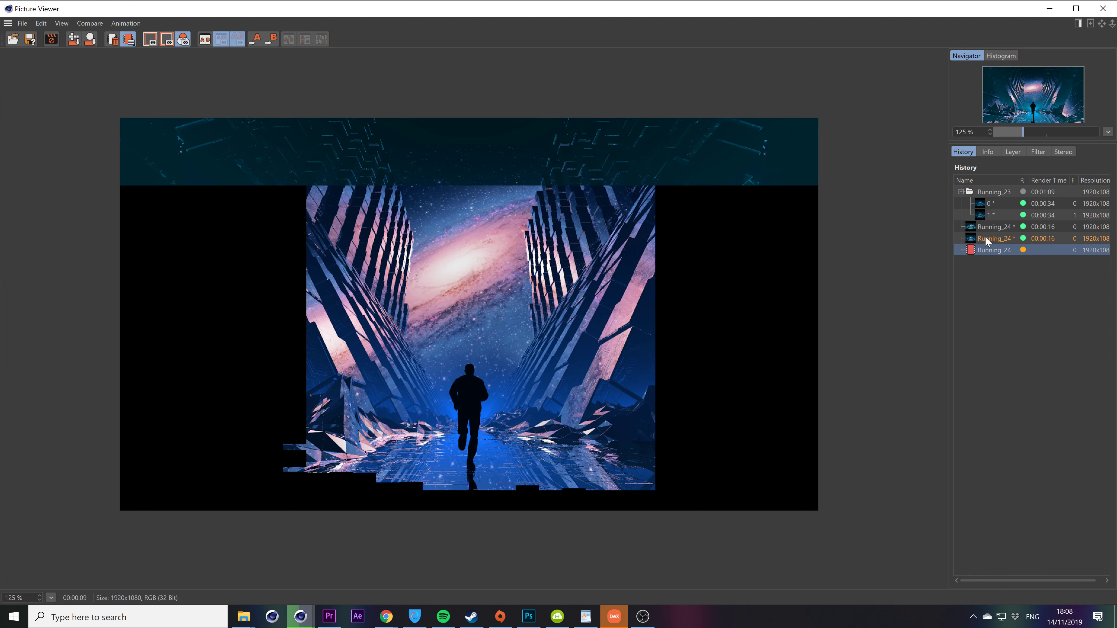
click(988, 227)
click(987, 238)
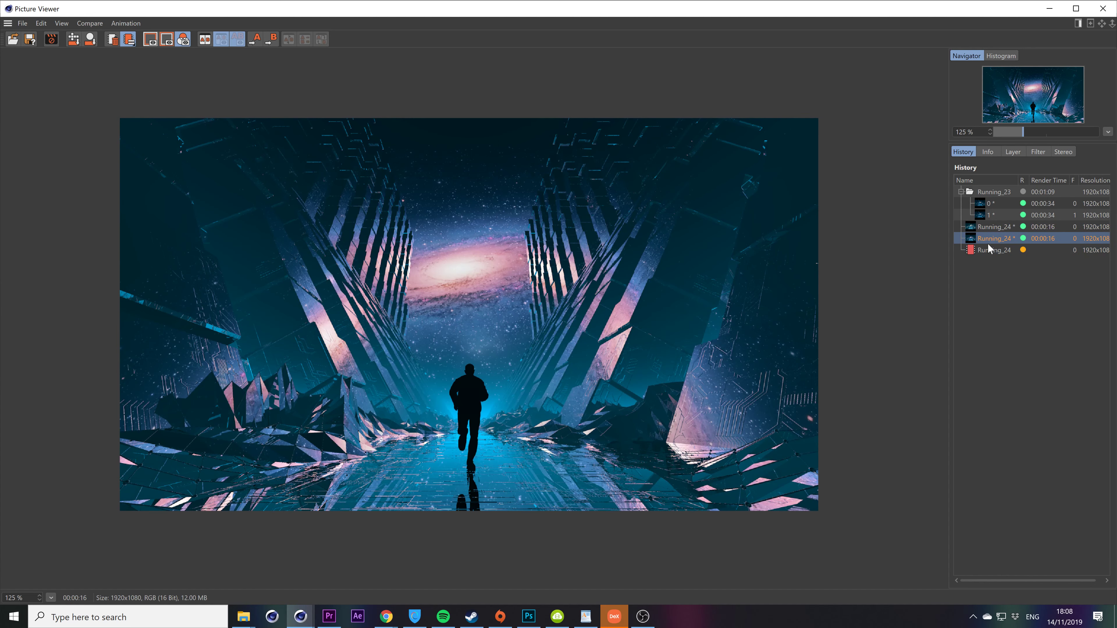
click(988, 250)
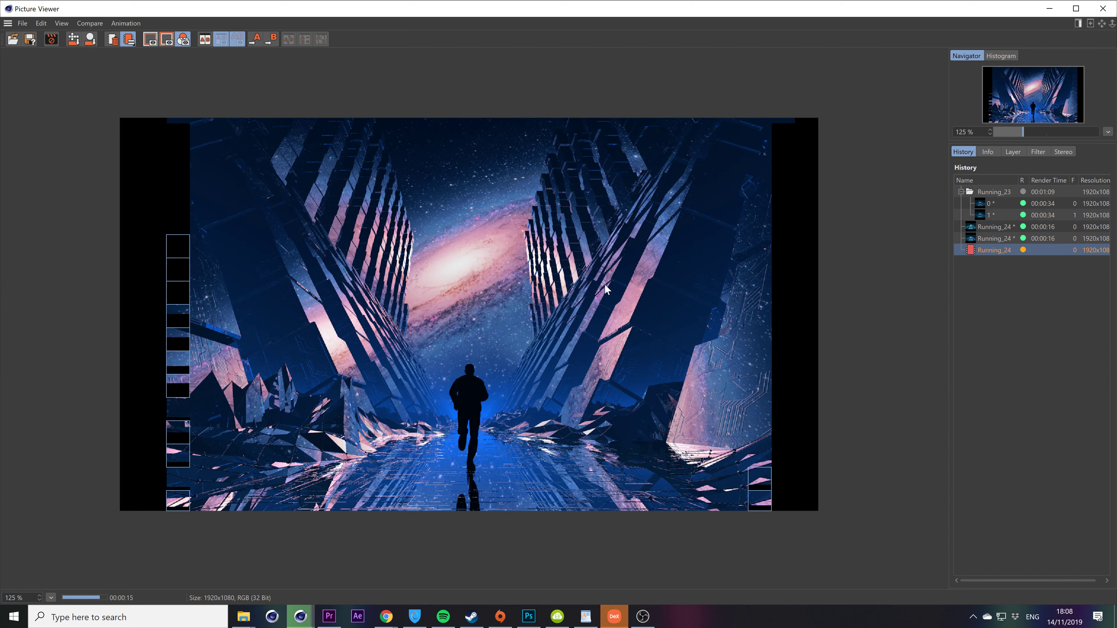
click(996, 238)
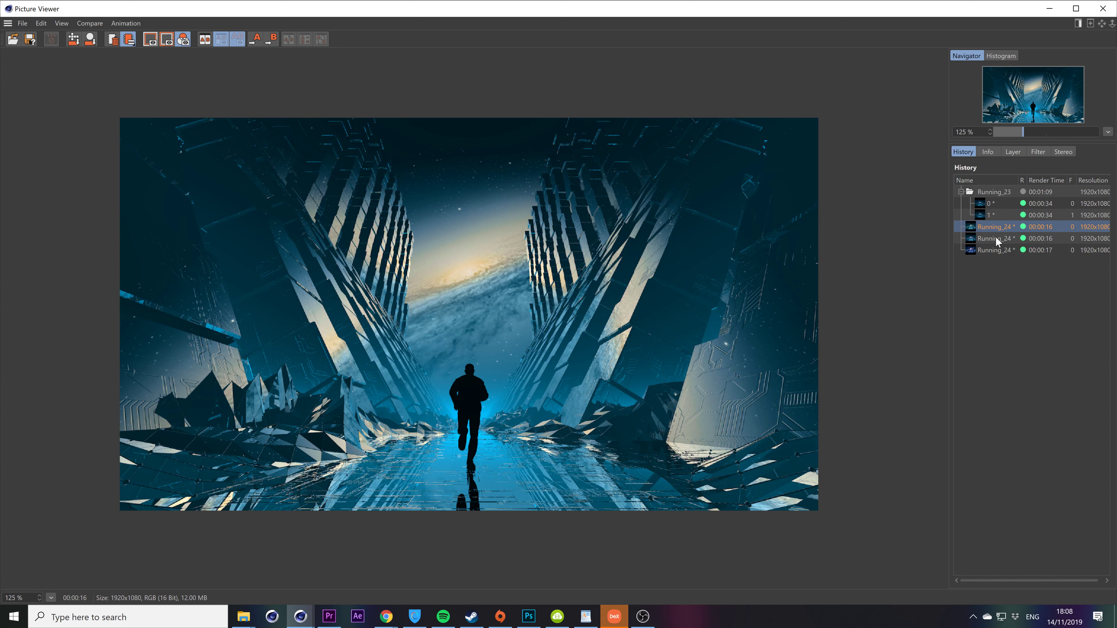
click(993, 249)
click(993, 238)
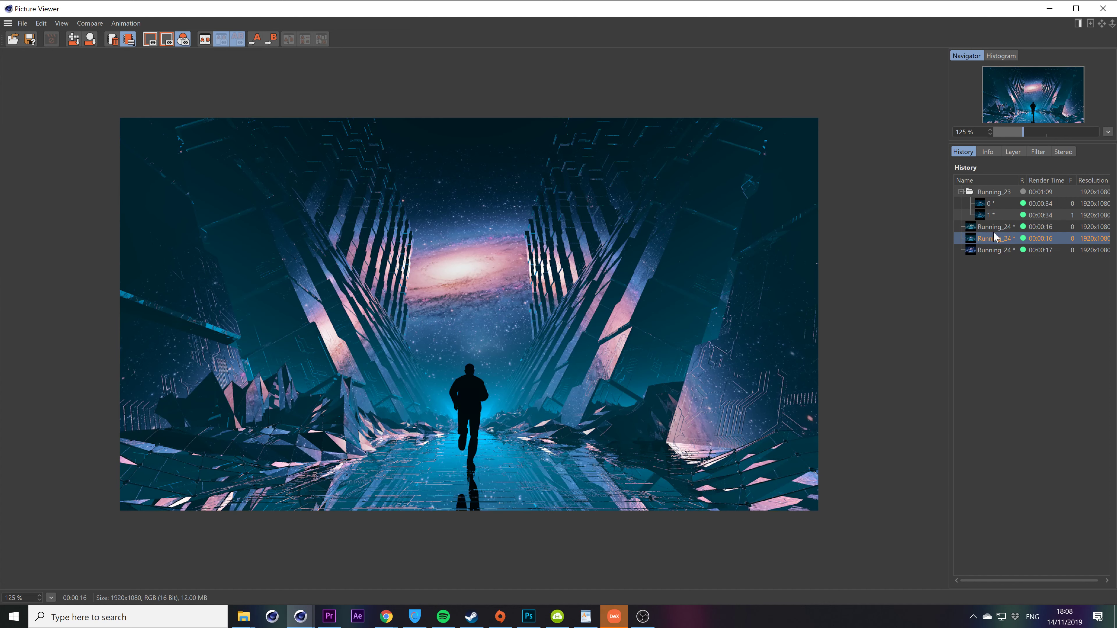
click(995, 226)
click(993, 238)
click(993, 250)
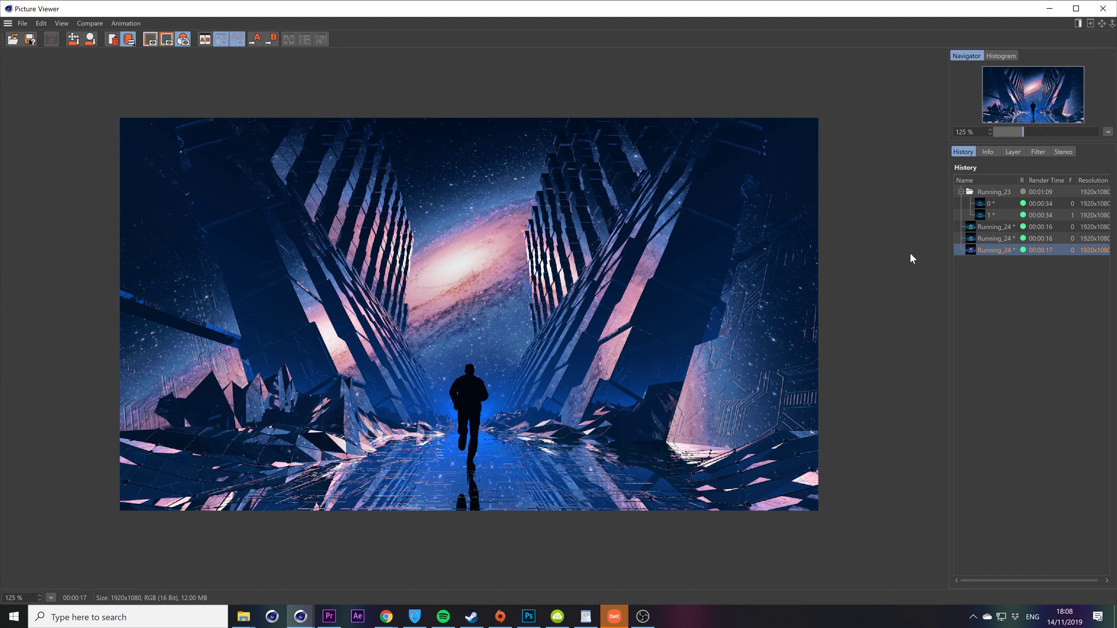